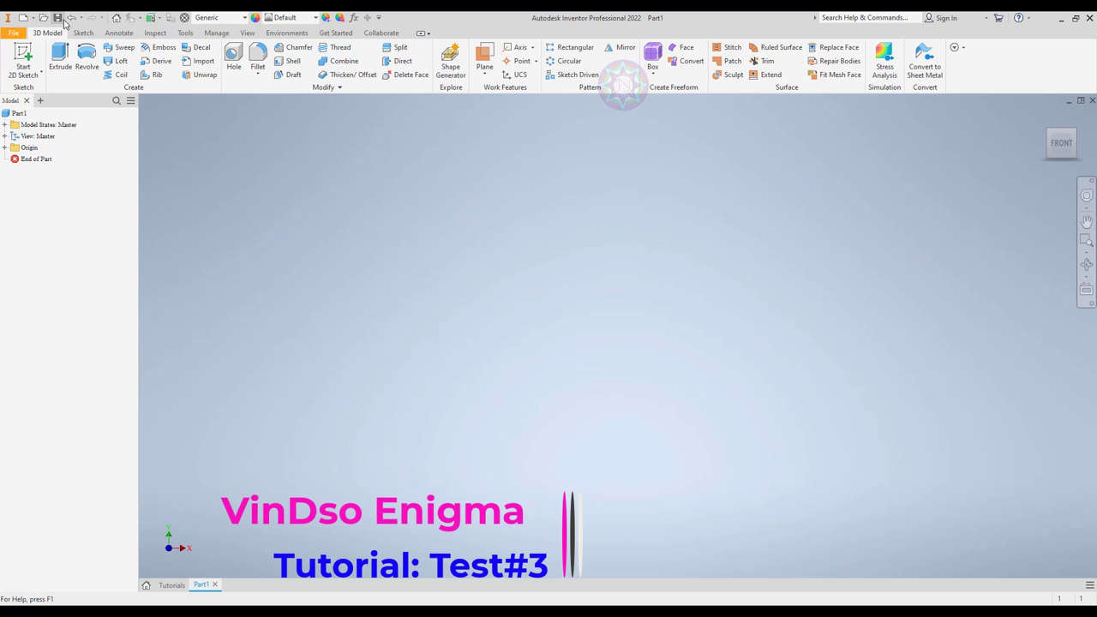
# On the XY plane, sketch a circle centred at the origin with a 1.000 diameter.
pyautogui.click(86, 35)
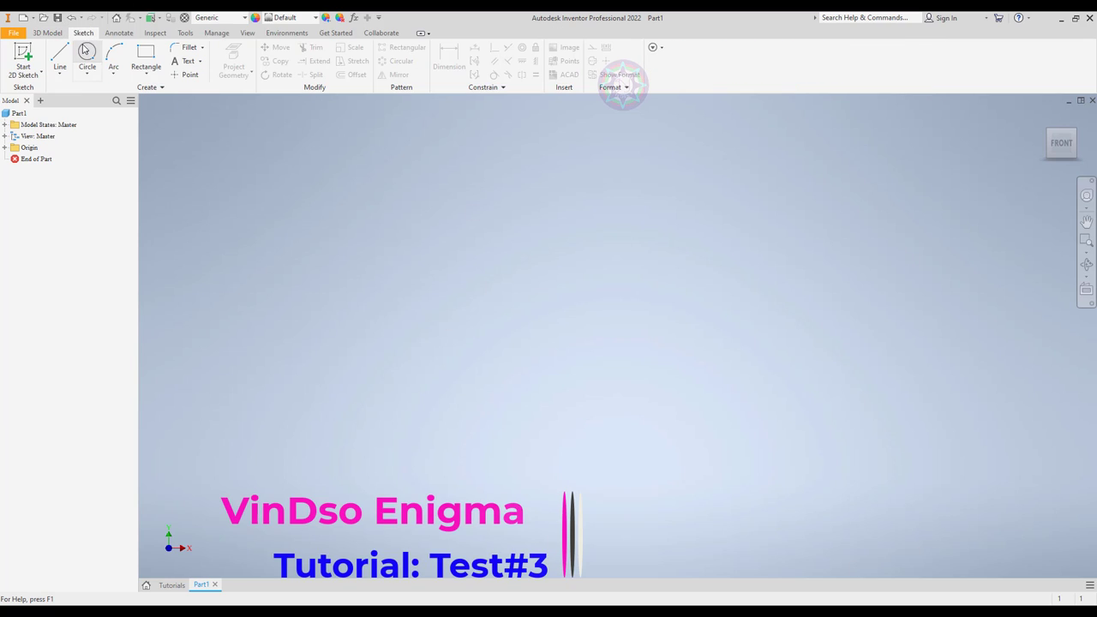
pyautogui.click(86, 55)
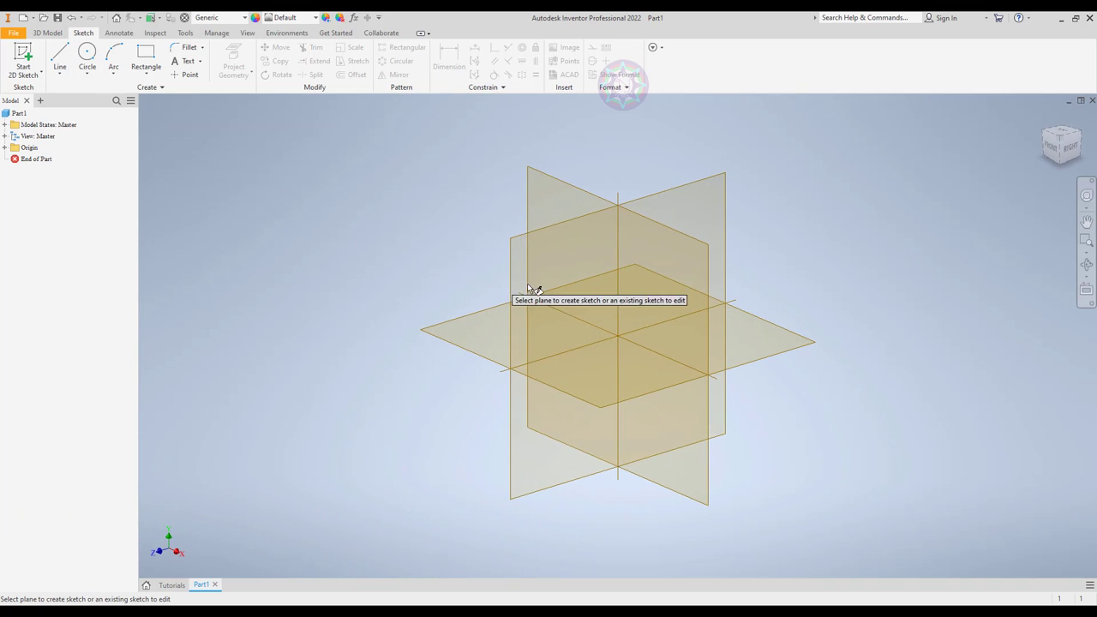
pyautogui.click(637, 248)
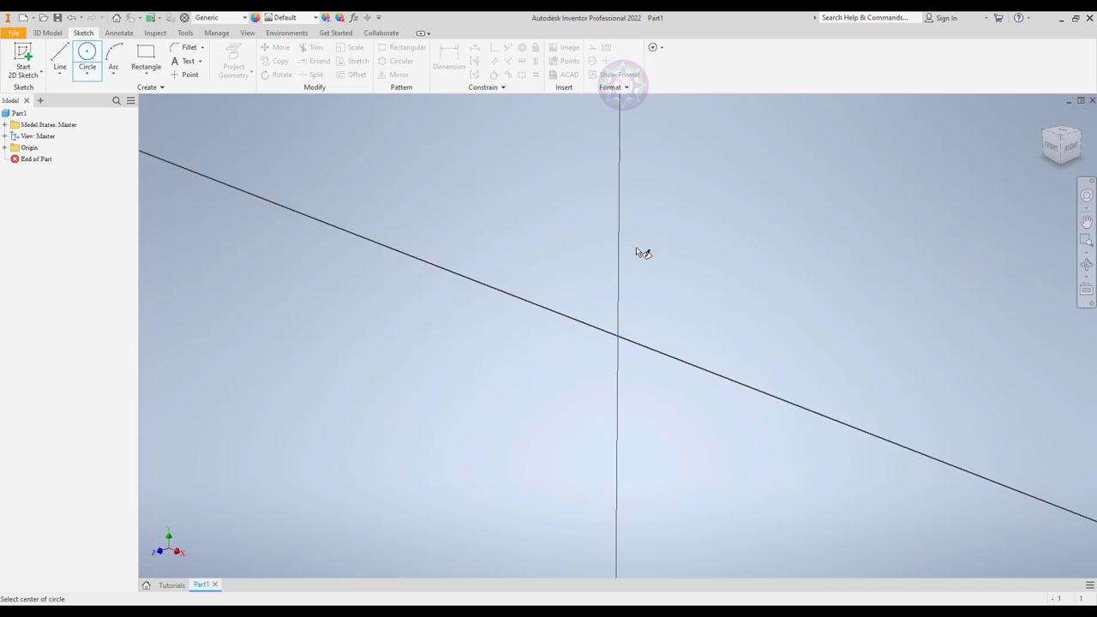
pyautogui.click(618, 336)
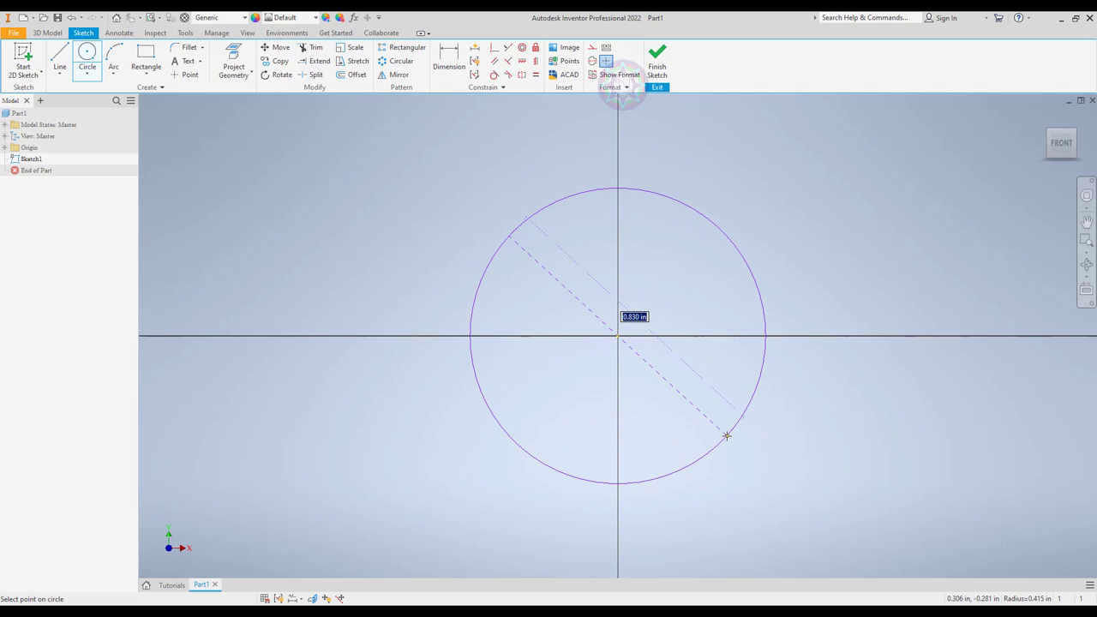
pyautogui.write('1')
pyautogui.press('Return')
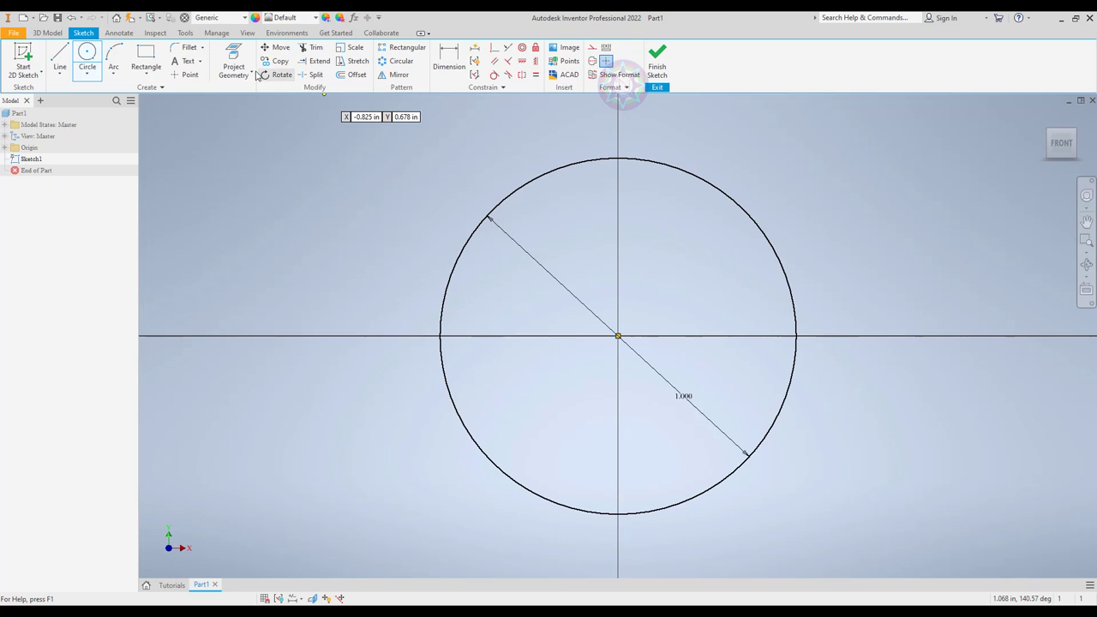
# Offset the 1.000 circle 0.125 in outward to create a concentric circle.
pyautogui.click(351, 79)
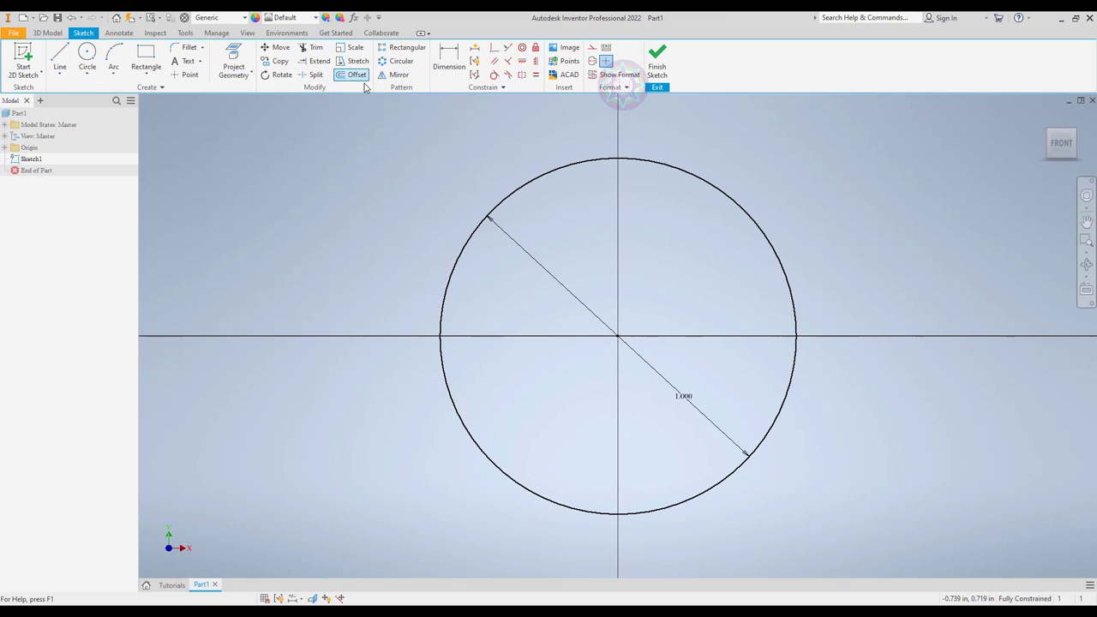
pyautogui.click(532, 178)
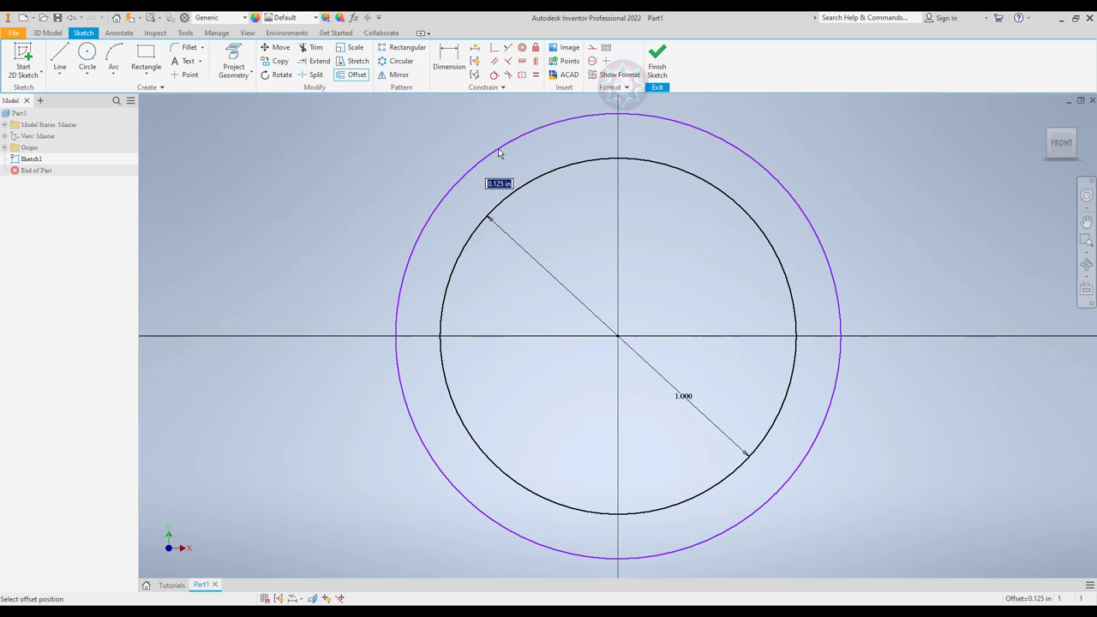
pyautogui.press('Return')
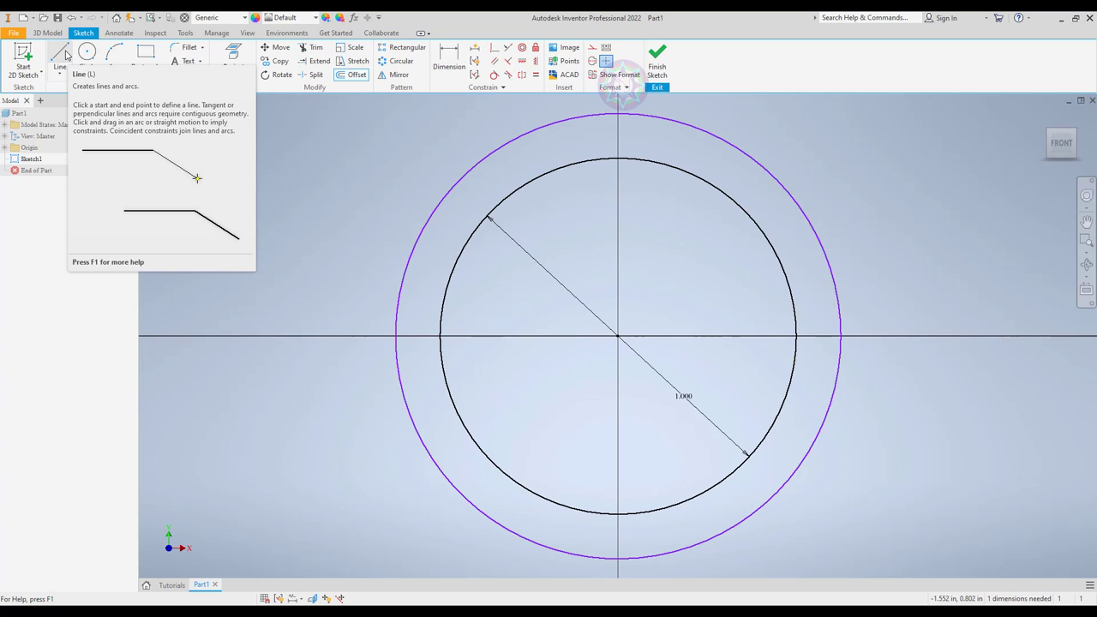
# Draw dashed construction lines from the origin rightward and upward past the circles.
pyautogui.click(66, 55)
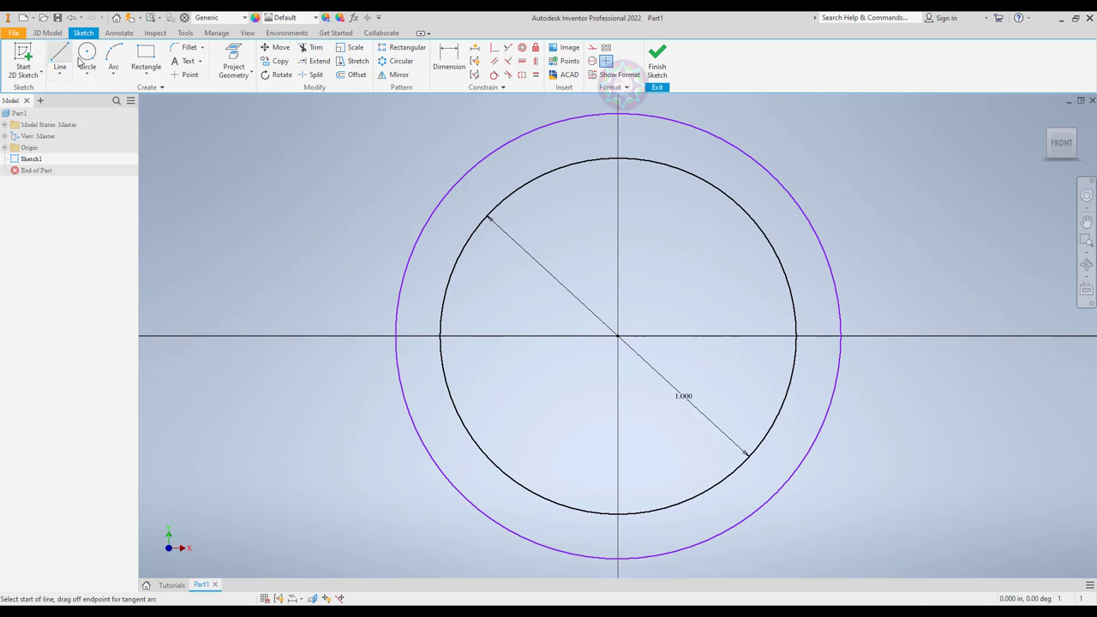
pyautogui.click(593, 48)
pyautogui.click(616, 336)
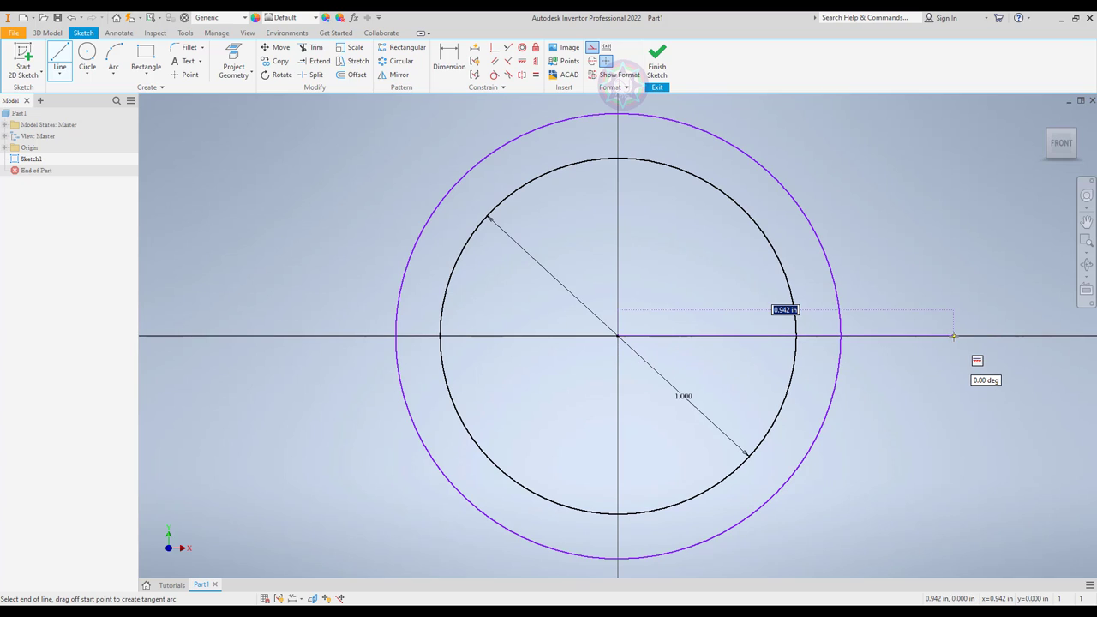
pyautogui.click(953, 336)
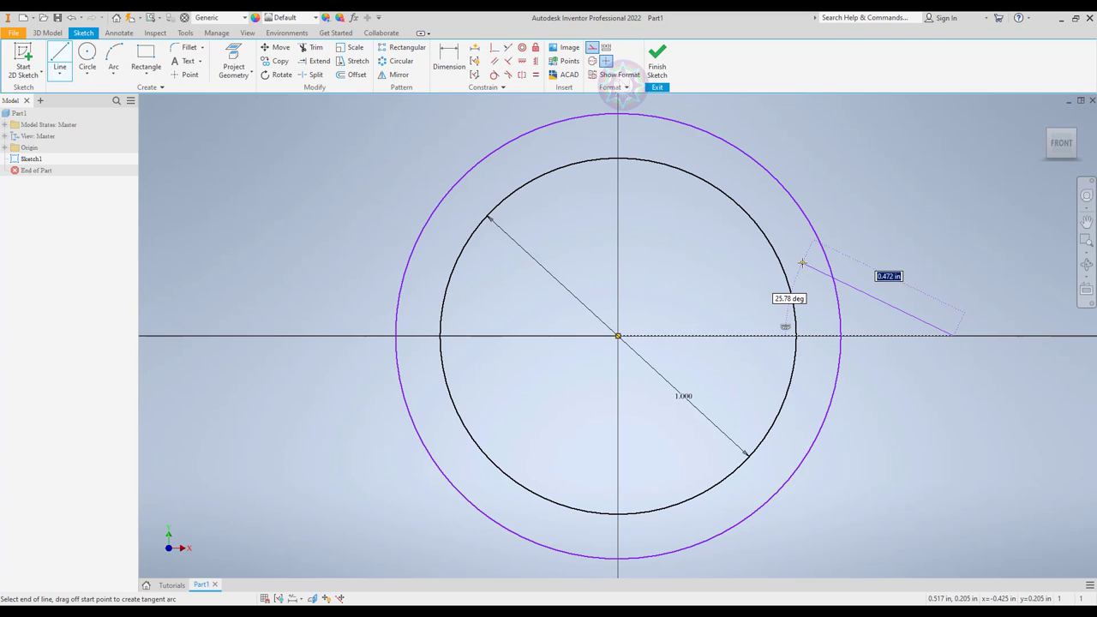
pyautogui.press('Escape')
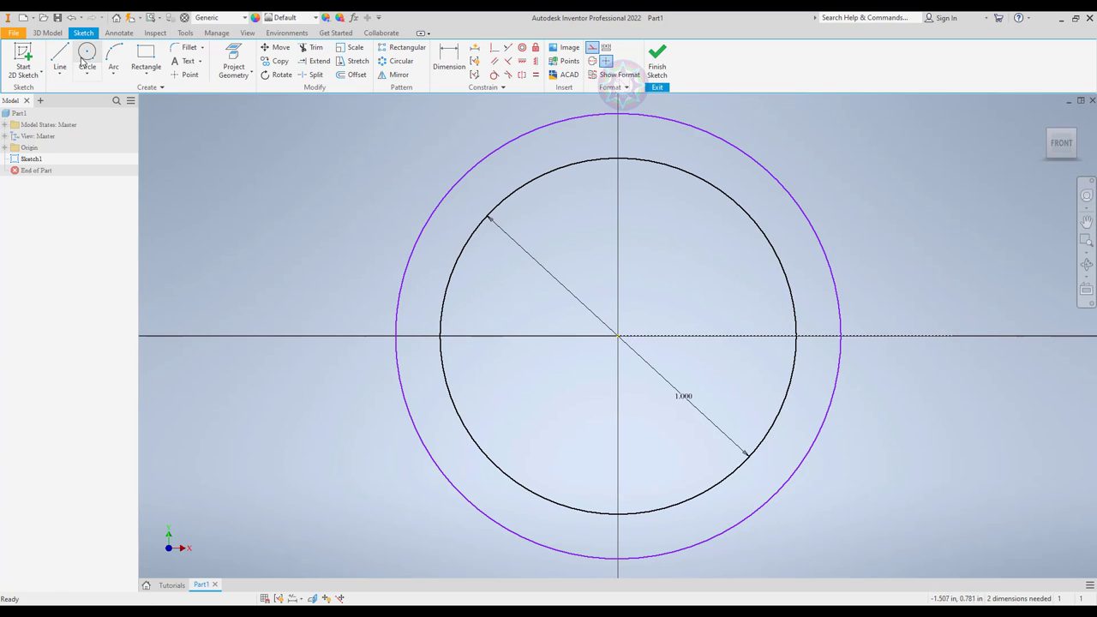
pyautogui.click(67, 55)
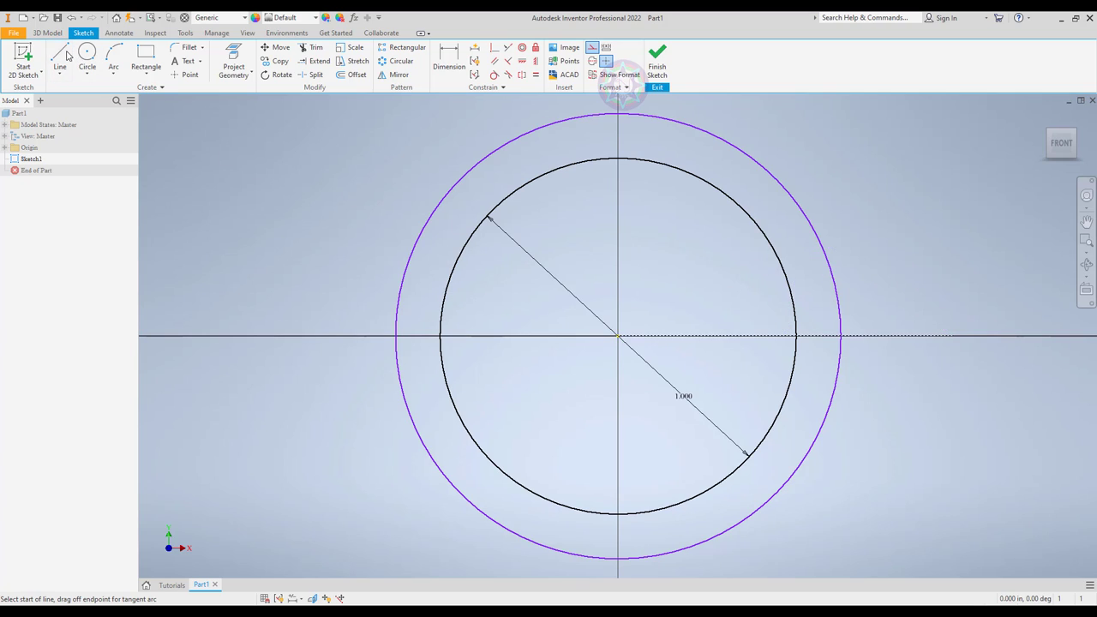
pyautogui.click(618, 335)
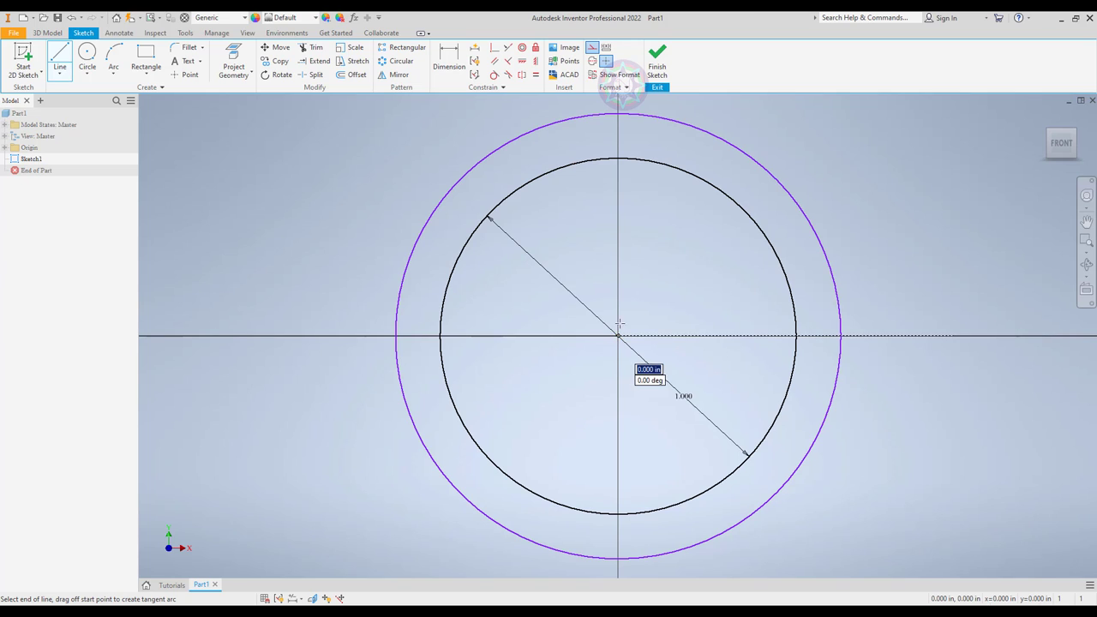
pyautogui.moveTo(617, 113); pyautogui.dragTo(621, 233, button='middle')
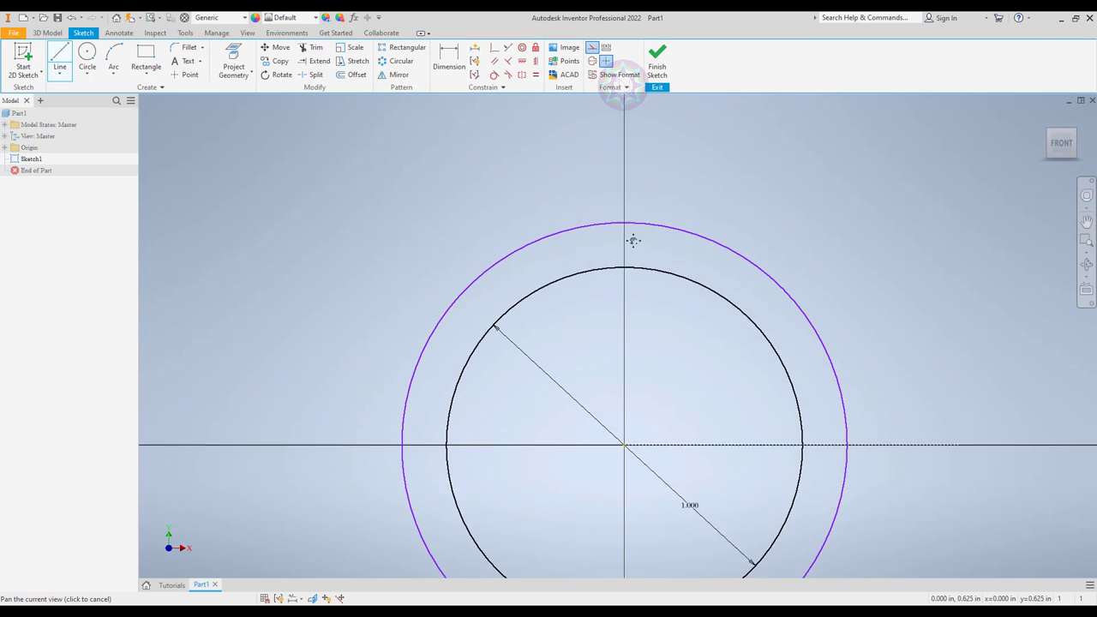
pyautogui.click(622, 184)
pyautogui.press('Escape')
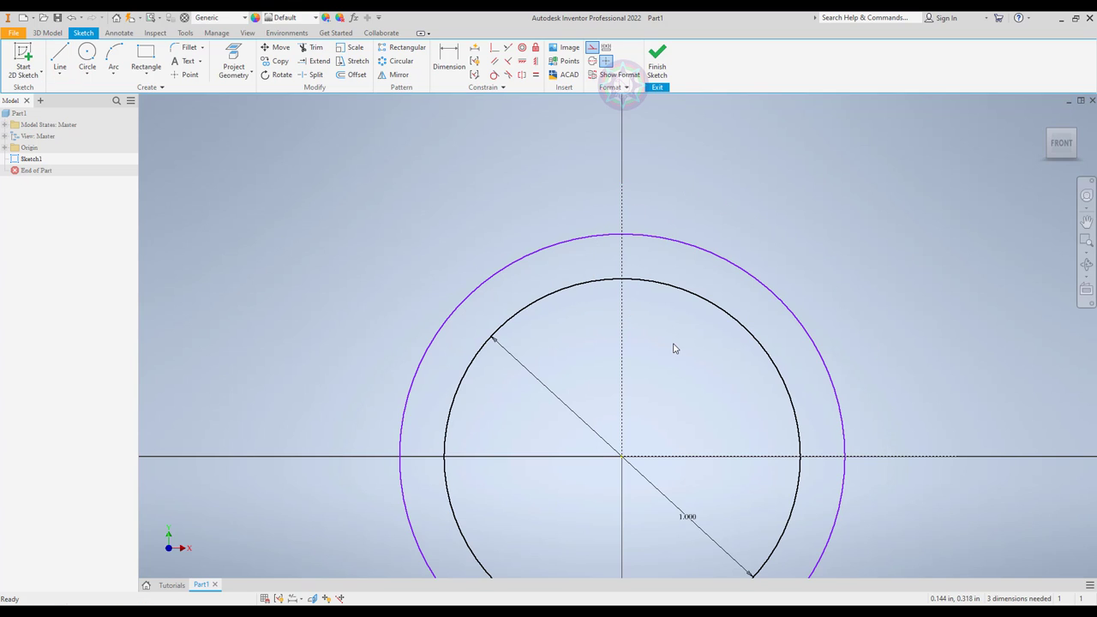
# Draw short solid lines bridging the two circles on the left and right horizontal axis.
pyautogui.moveTo(674, 345); pyautogui.dragTo(677, 243, button='middle')
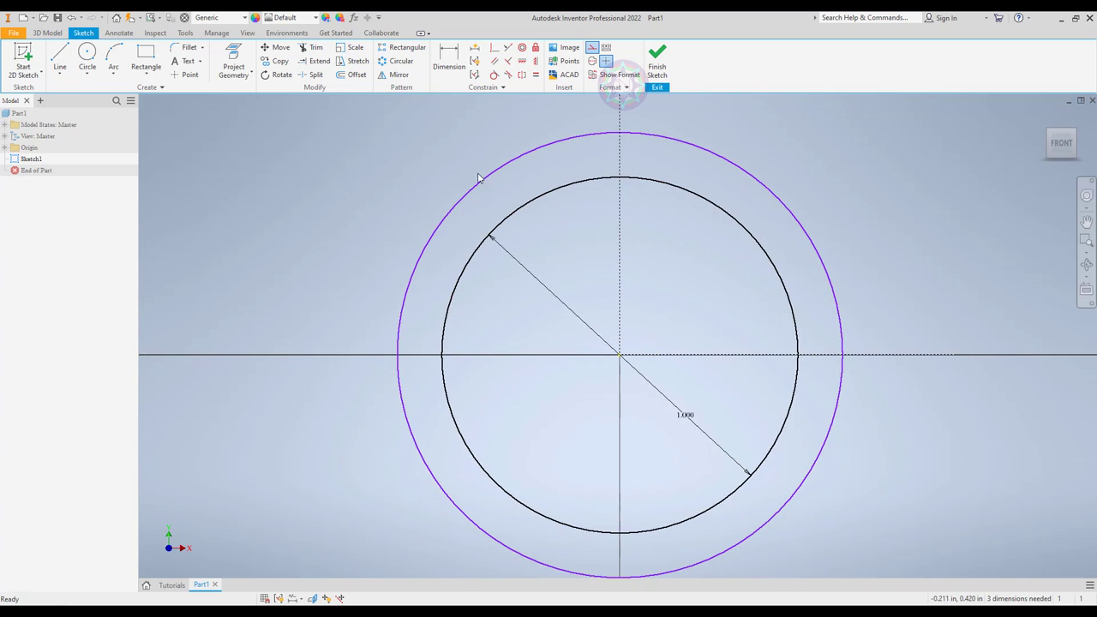
pyautogui.click(64, 57)
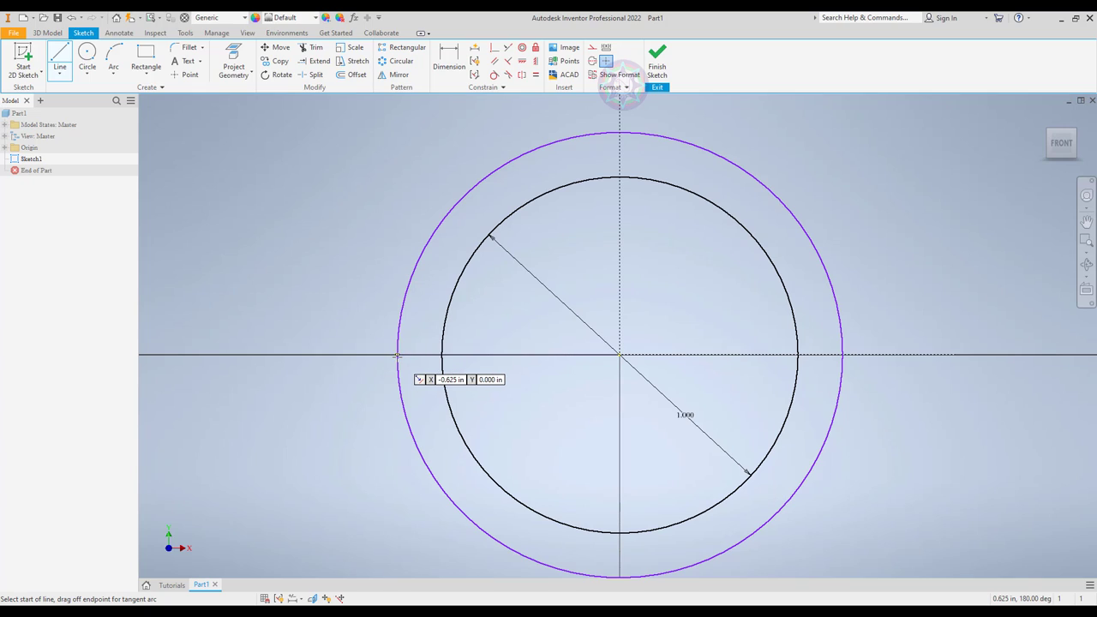
pyautogui.click(397, 355)
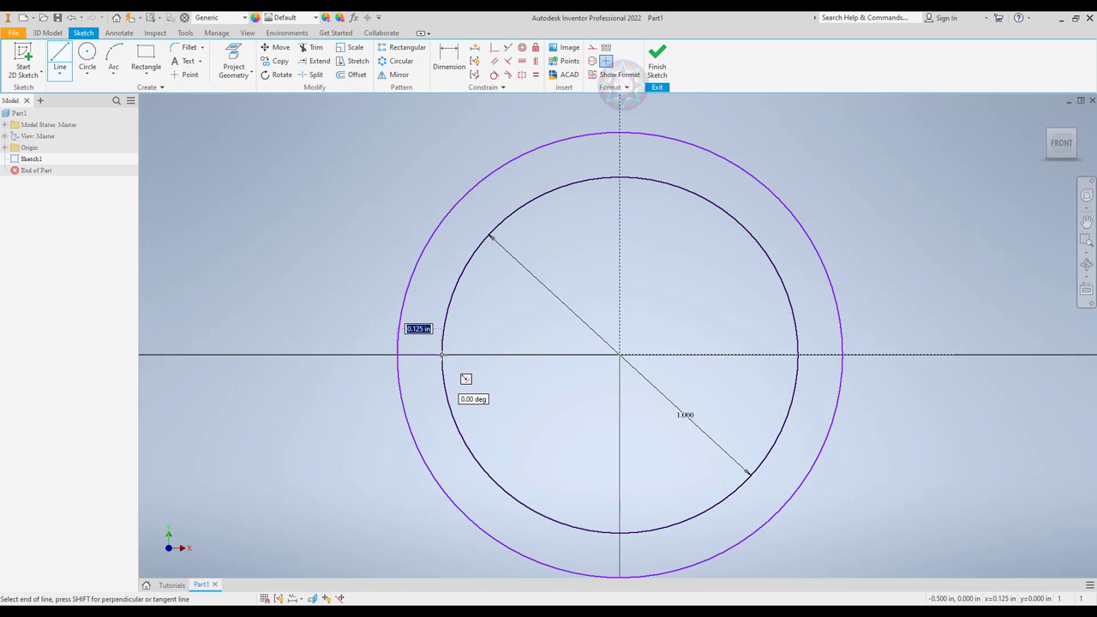
pyautogui.doubleClick(441, 355)
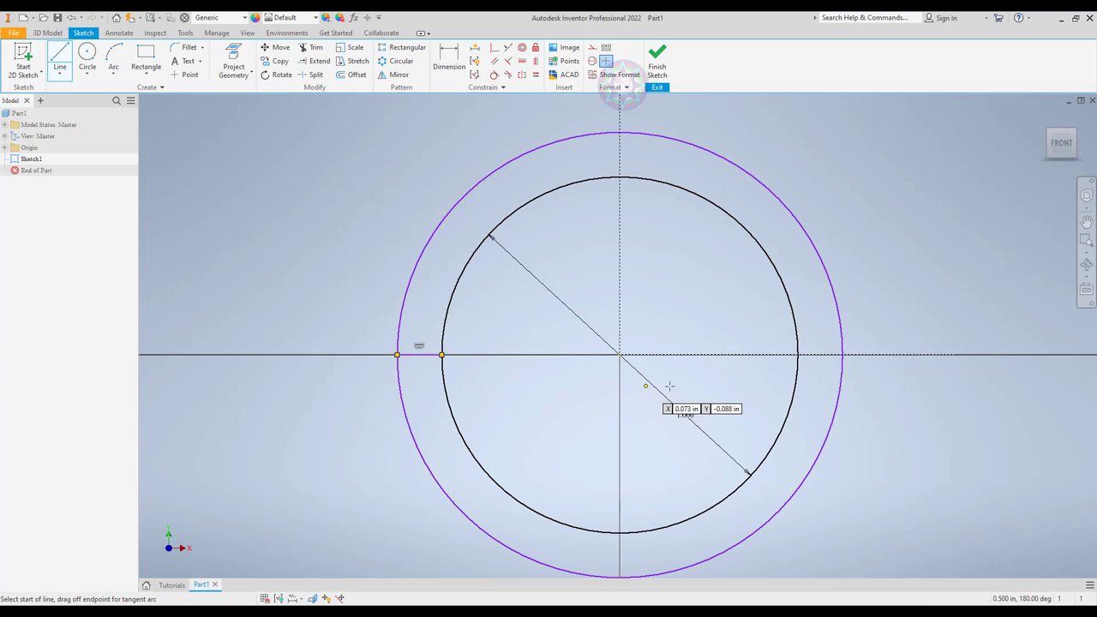
pyautogui.click(797, 354)
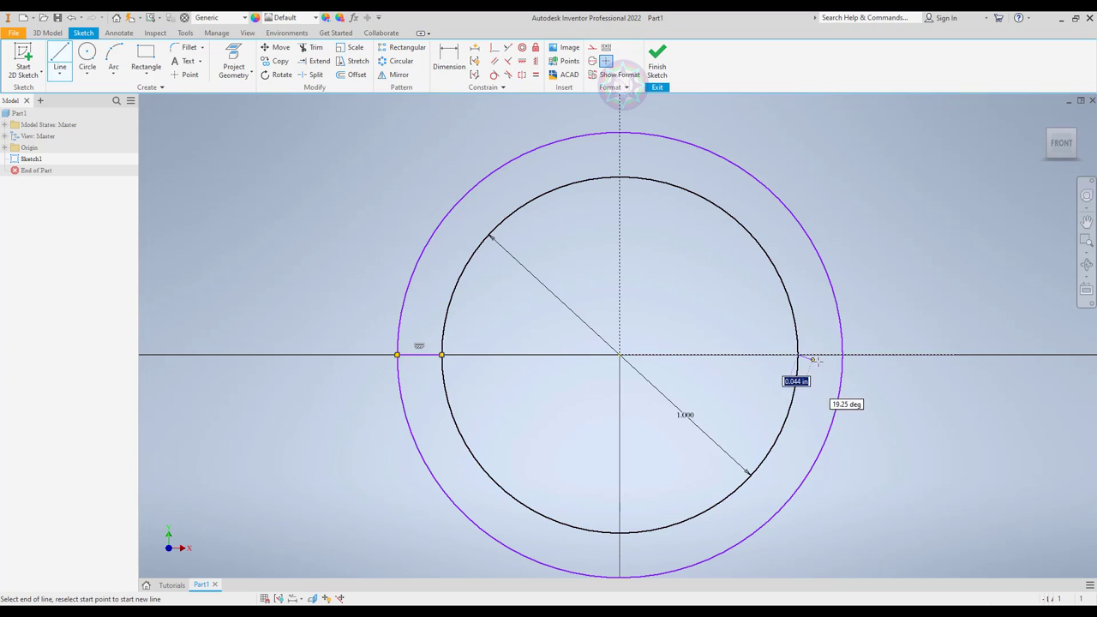
pyautogui.doubleClick(841, 355)
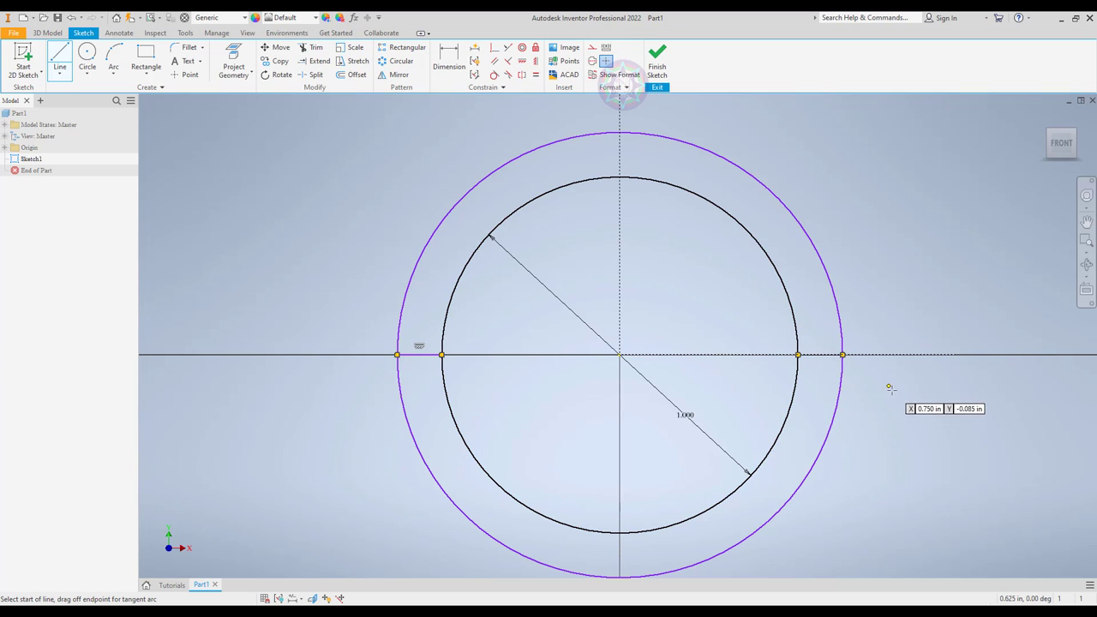
pyautogui.press('Escape')
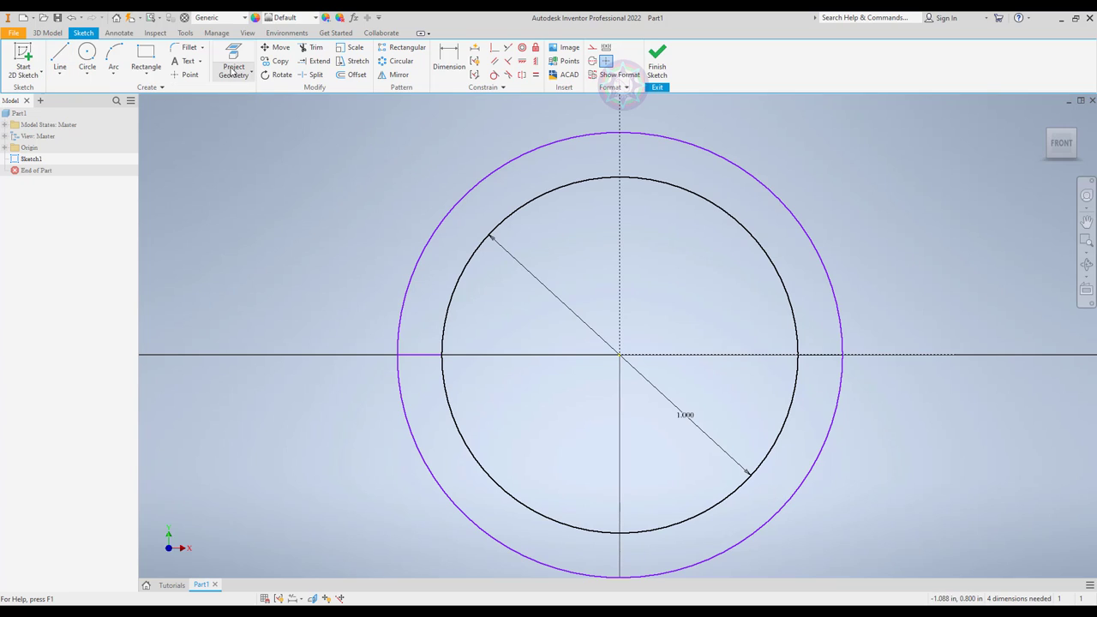
# Trim away the lower halves of both circles to leave a half-ring, then finish the sketch.
pyautogui.click(311, 49)
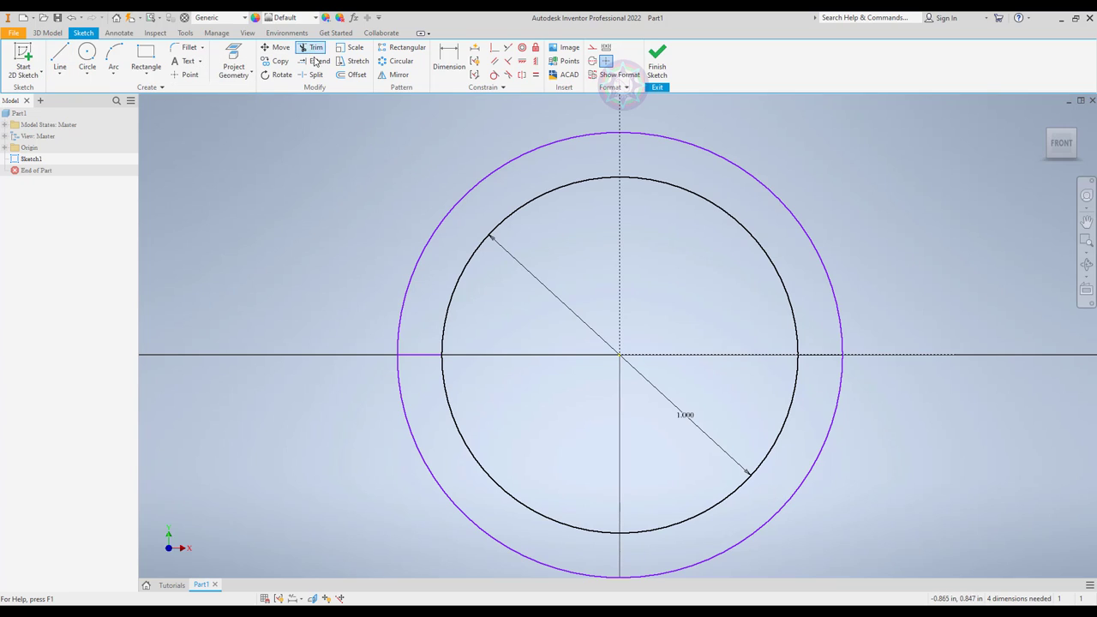
pyautogui.click(454, 429)
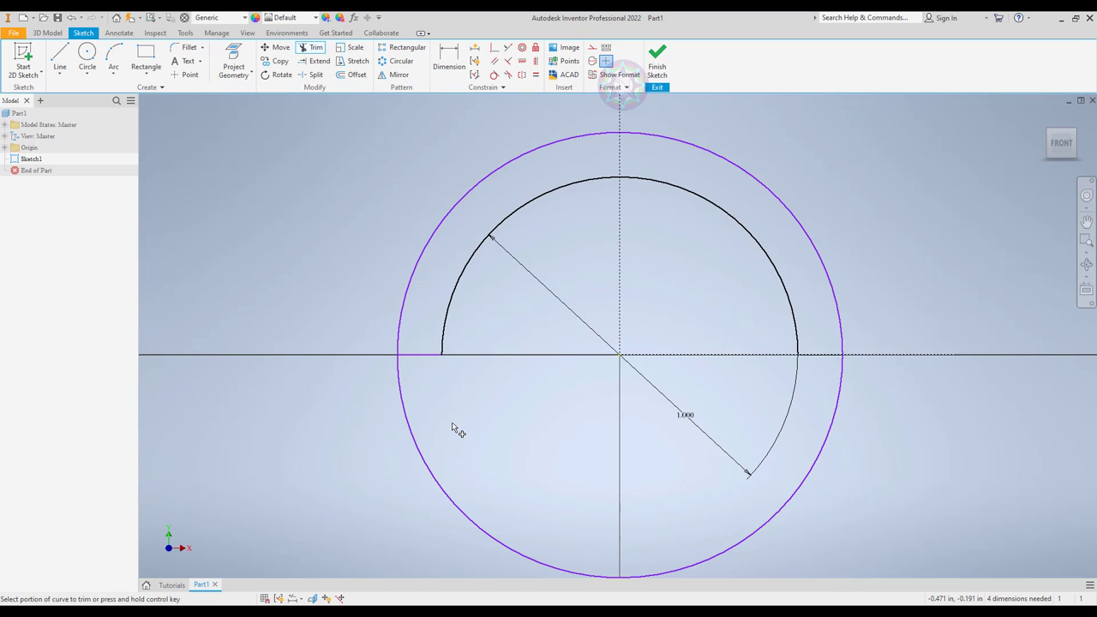
pyautogui.click(413, 443)
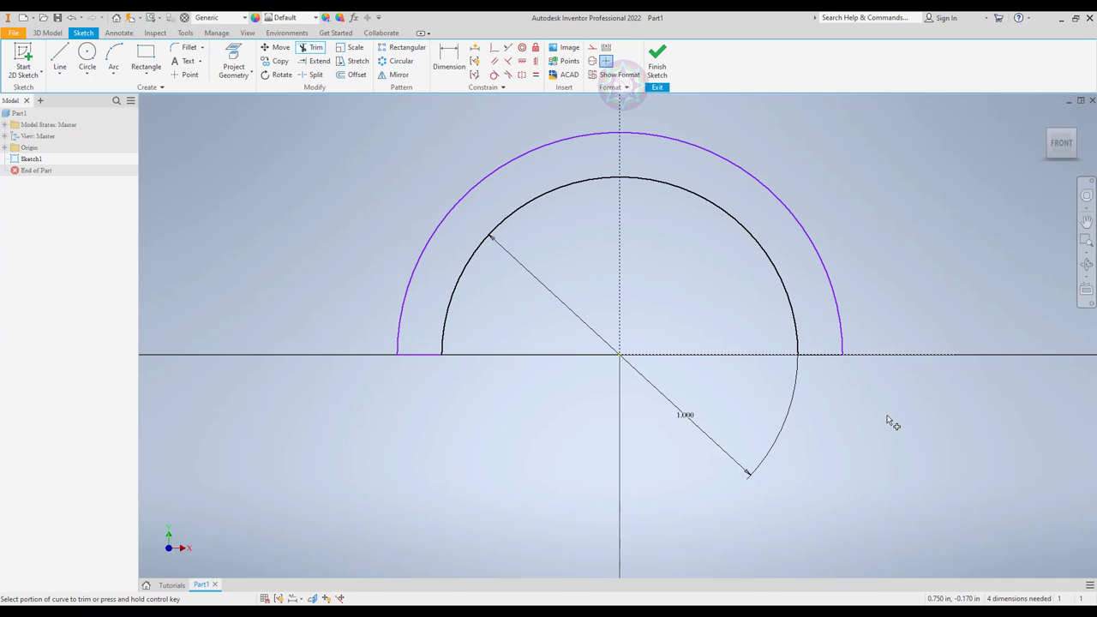
pyautogui.moveTo(888, 417); pyautogui.dragTo(863, 402, button='middle')
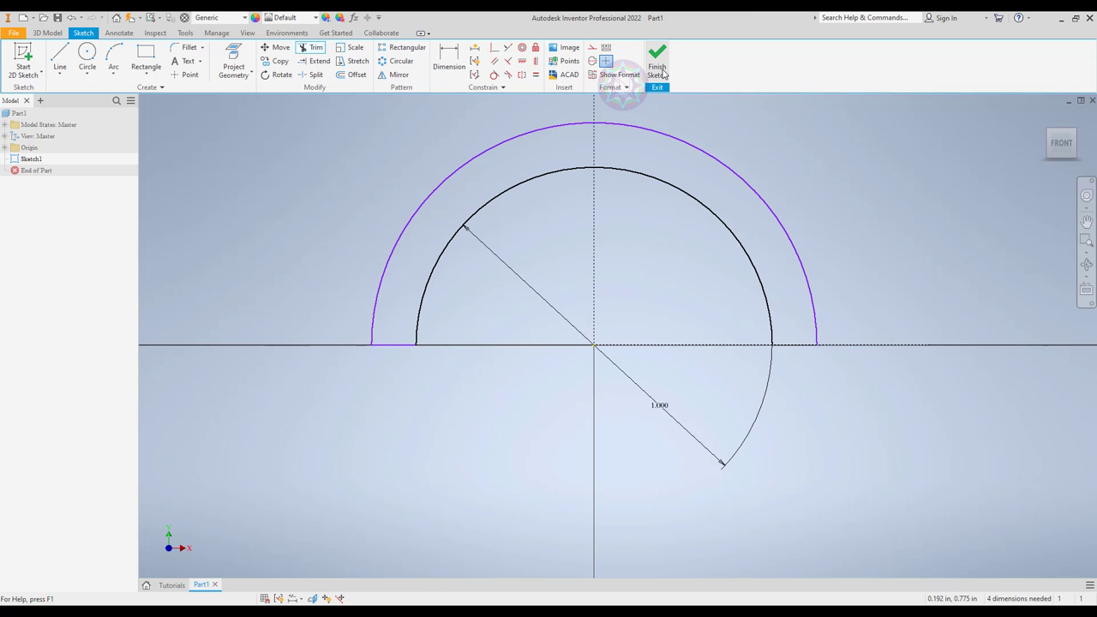
pyautogui.click(592, 61)
pyautogui.click(657, 73)
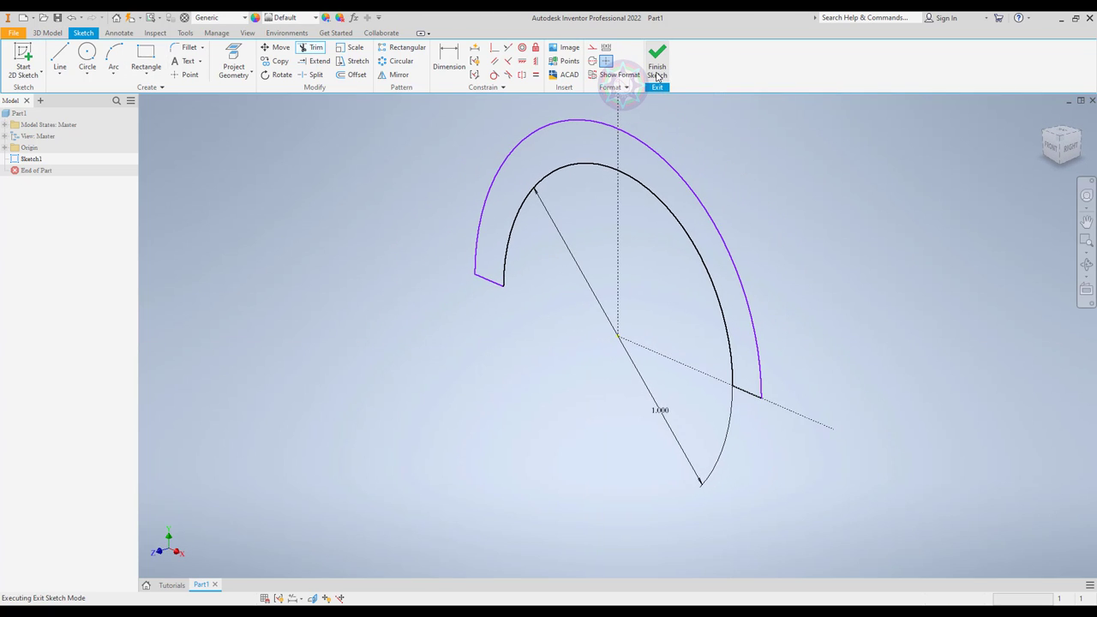
# Extrude the half-ring profile 2 in into a solid half-pipe, Extrusion1.
pyautogui.click(47, 33)
pyautogui.click(60, 58)
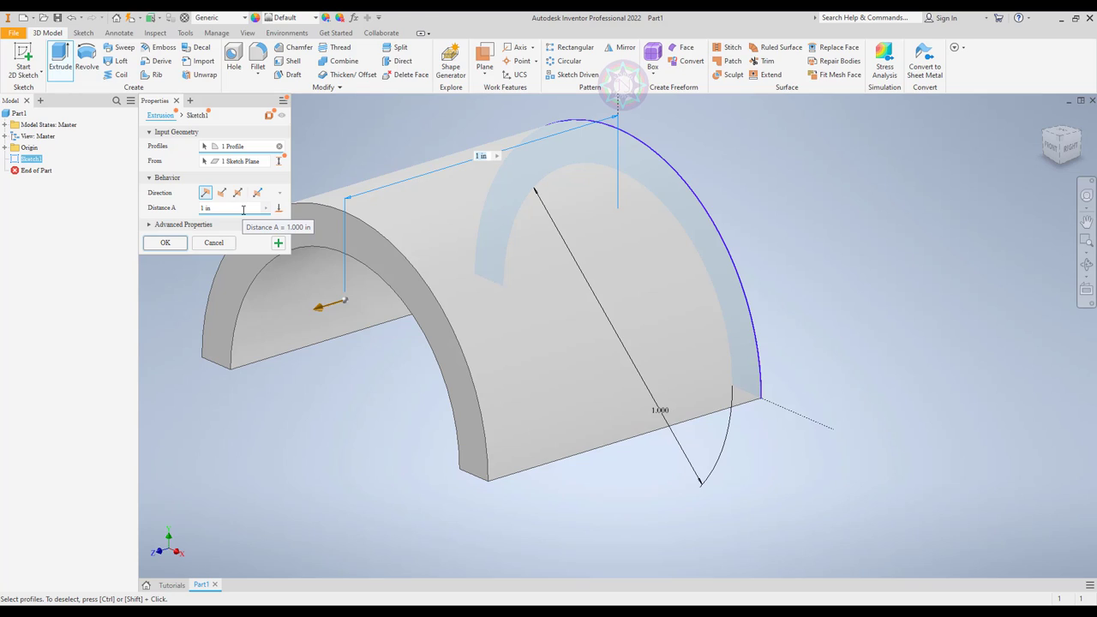
pyautogui.click(240, 208)
pyautogui.write('2')
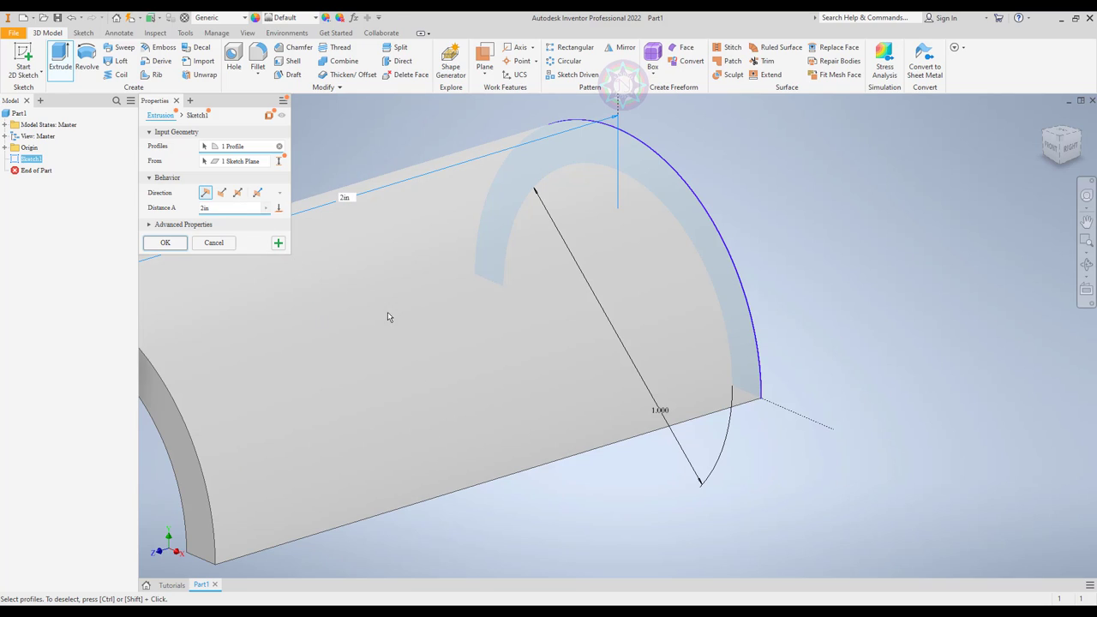
pyautogui.scroll(-2, 502, 345)
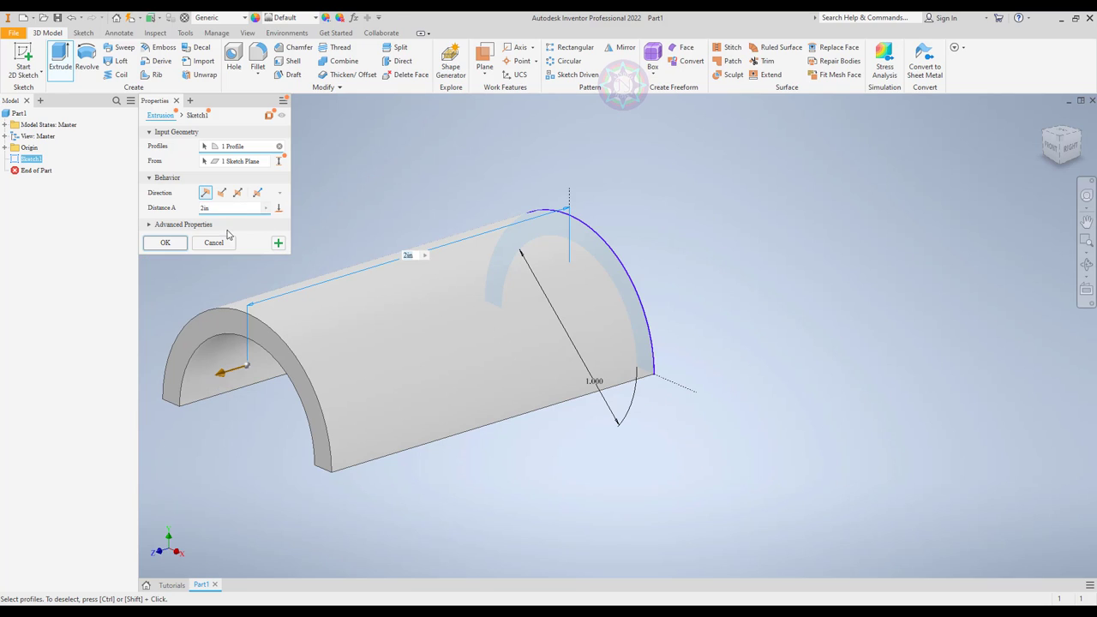
pyautogui.click(180, 248)
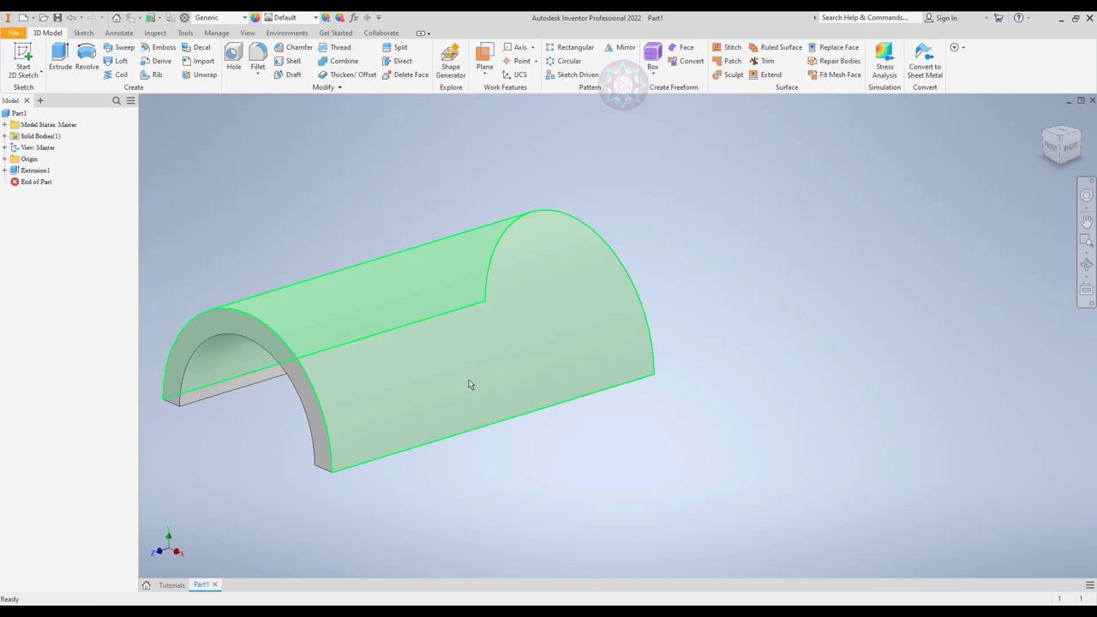
pyautogui.scroll(-2, 699, 409)
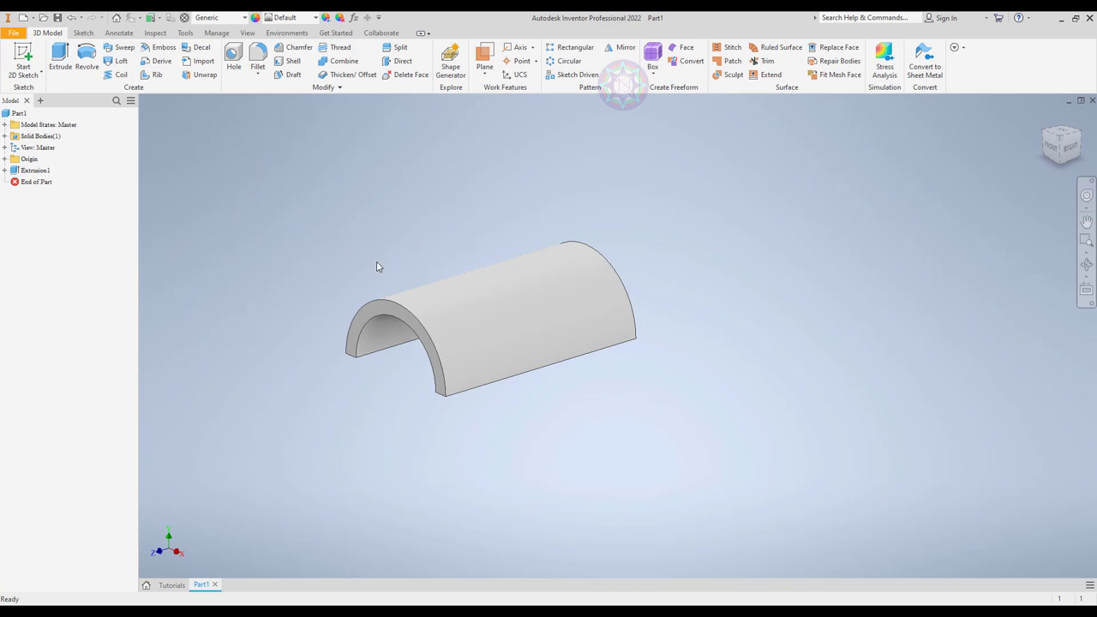
# Sketch on the half-pipe's end face, project its inner arc edge, and pick it for offsetting.
pyautogui.click(83, 33)
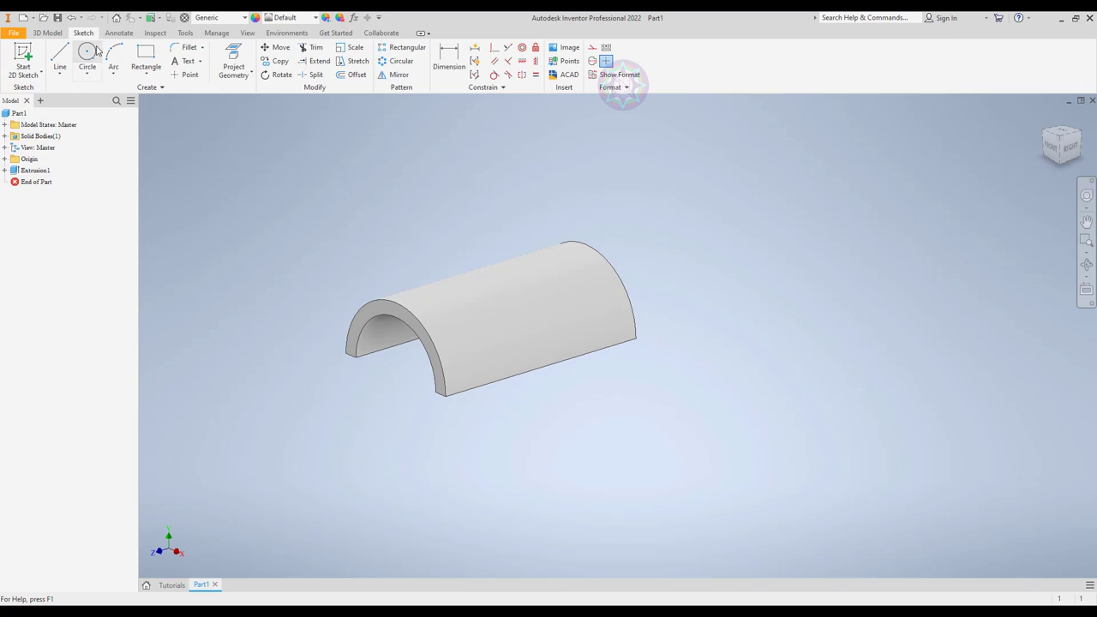
pyautogui.click(369, 319)
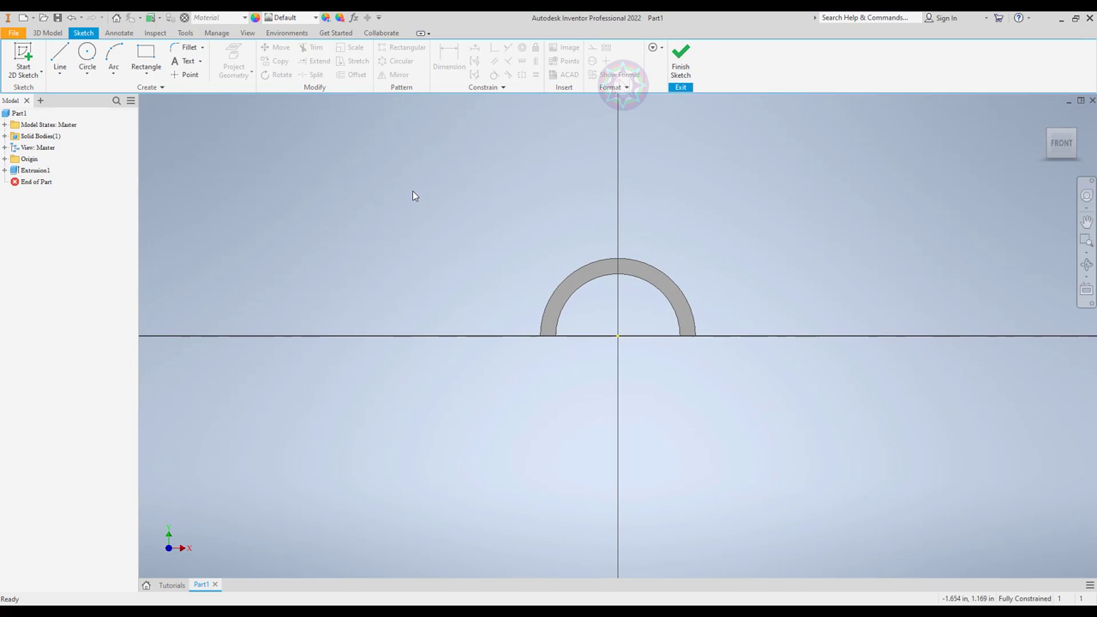
pyautogui.click(233, 60)
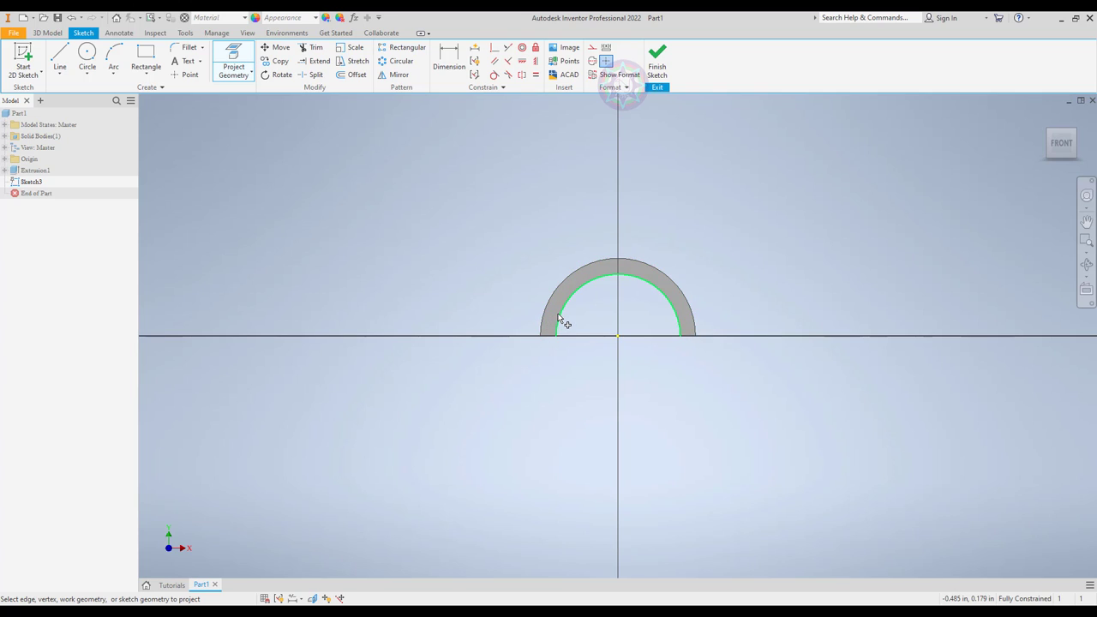
pyautogui.click(558, 318)
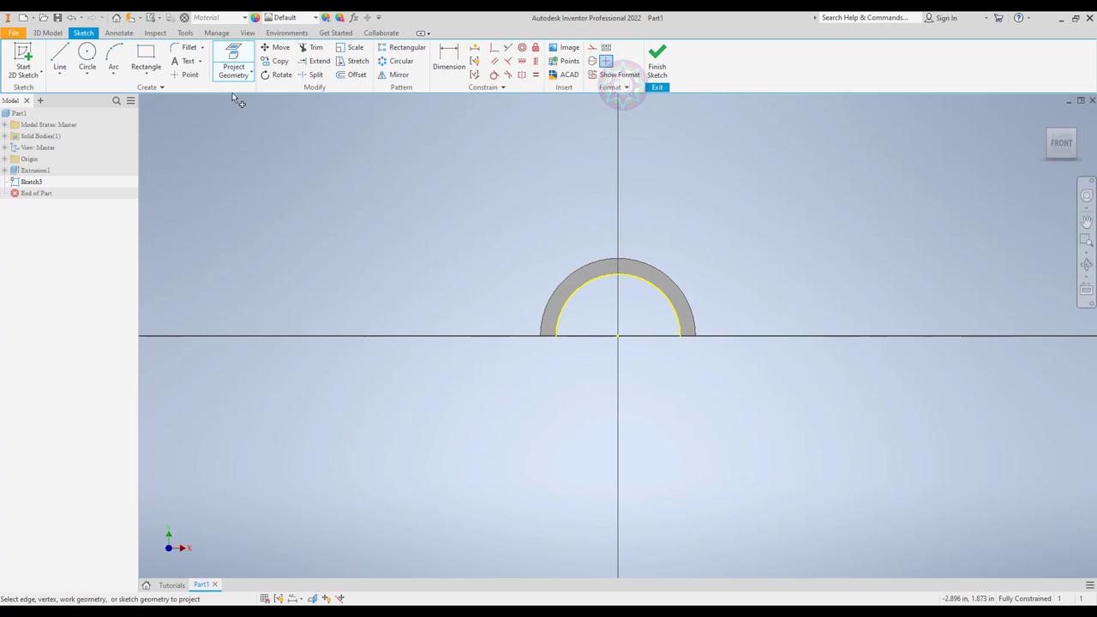
pyautogui.click(353, 74)
pyautogui.click(584, 283)
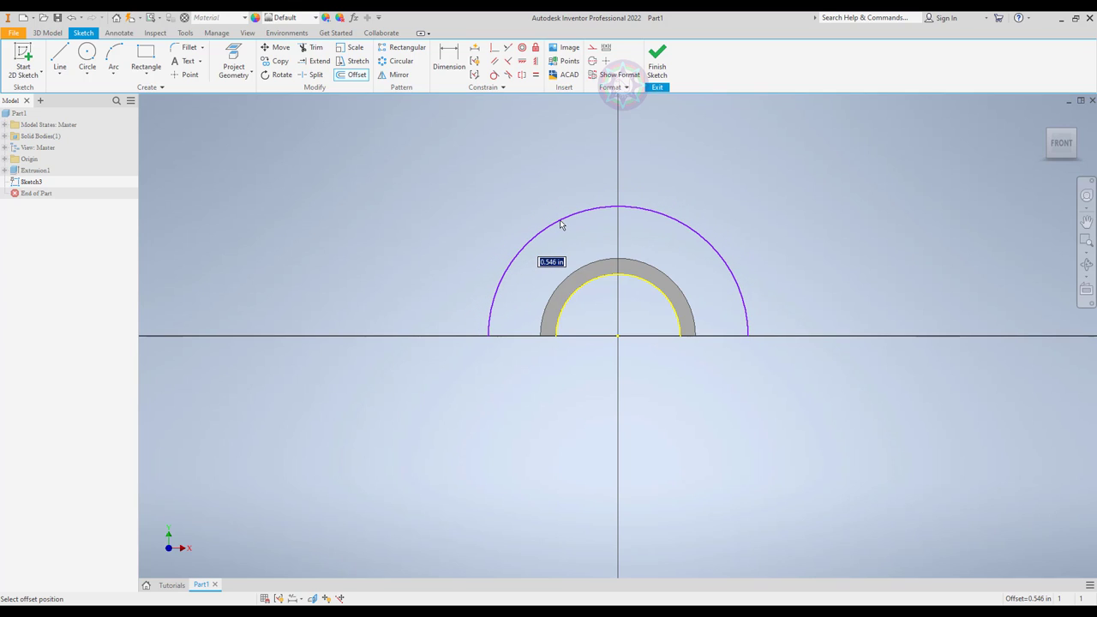
# Place the offset arc 0.546 in outward, close both ends with lines, and finish the sketch.
pyautogui.click(561, 225)
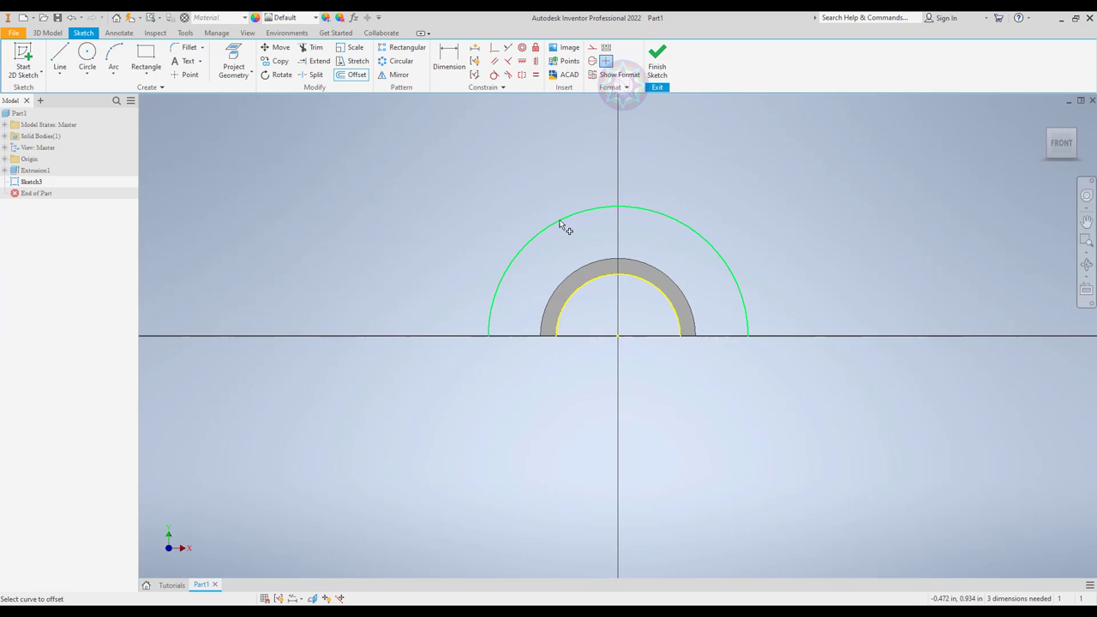
pyautogui.click(69, 53)
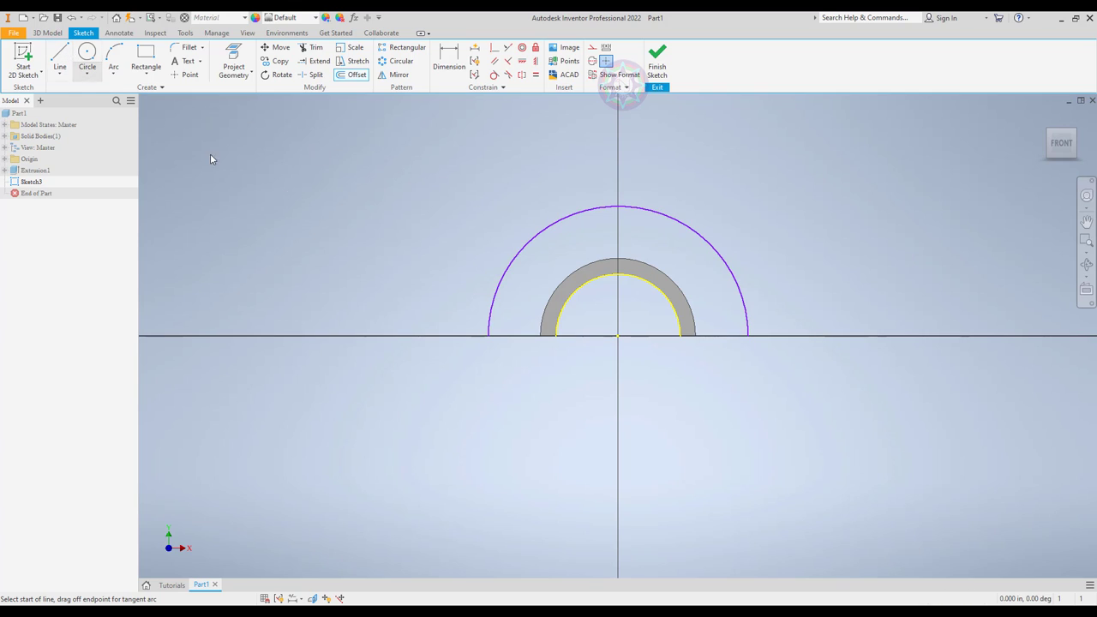
pyautogui.click(489, 335)
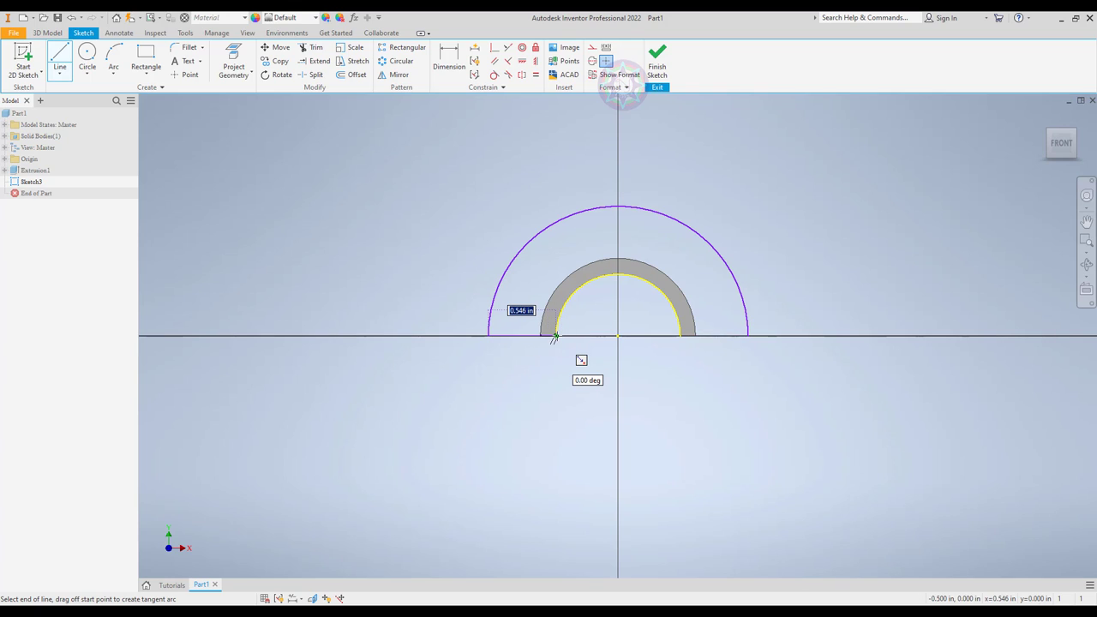
pyautogui.click(556, 336)
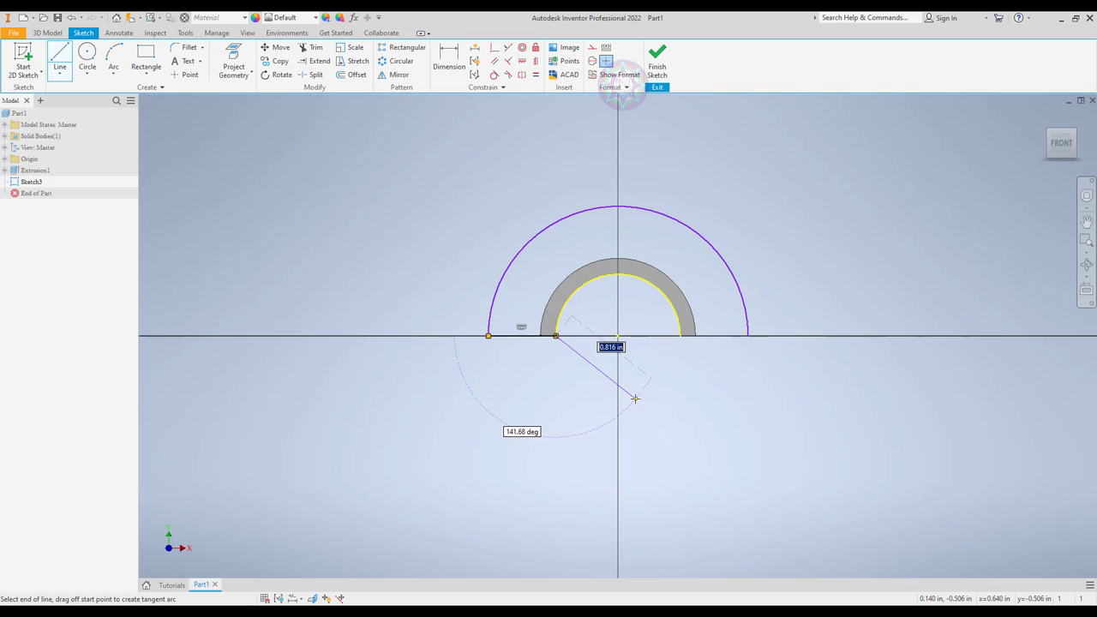
pyautogui.press('Tab')
pyautogui.press('Tab')
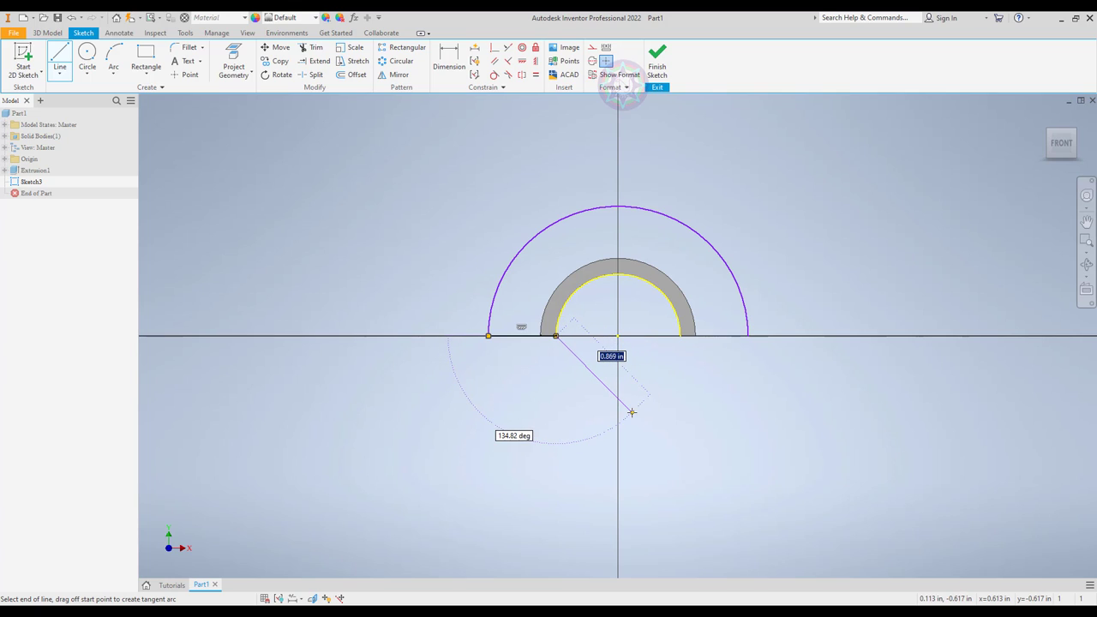
pyautogui.press('Escape')
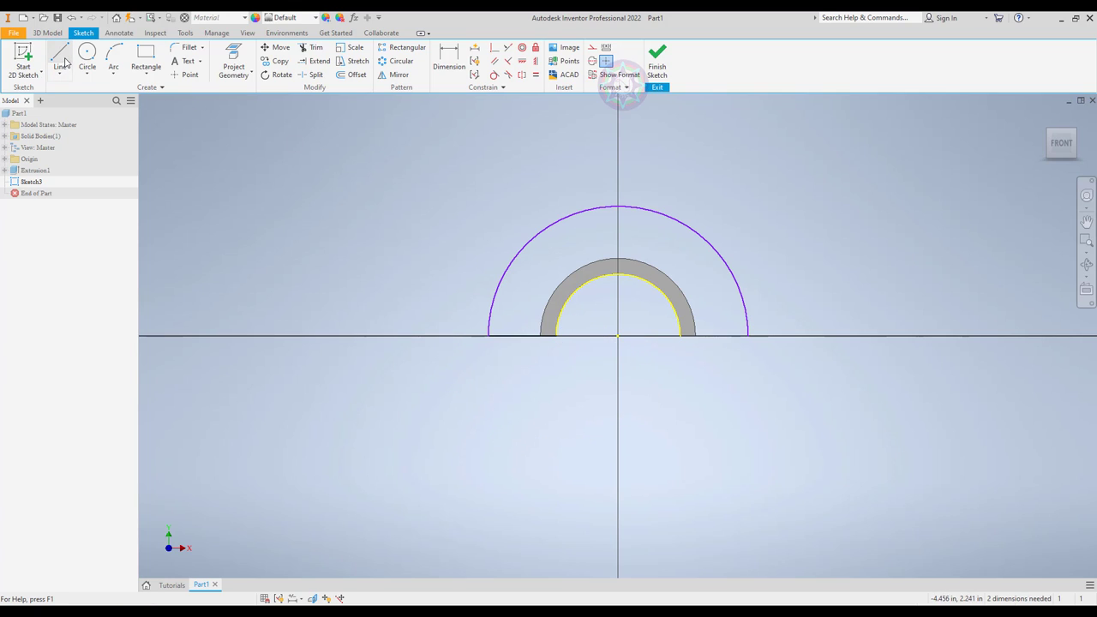
pyautogui.click(60, 56)
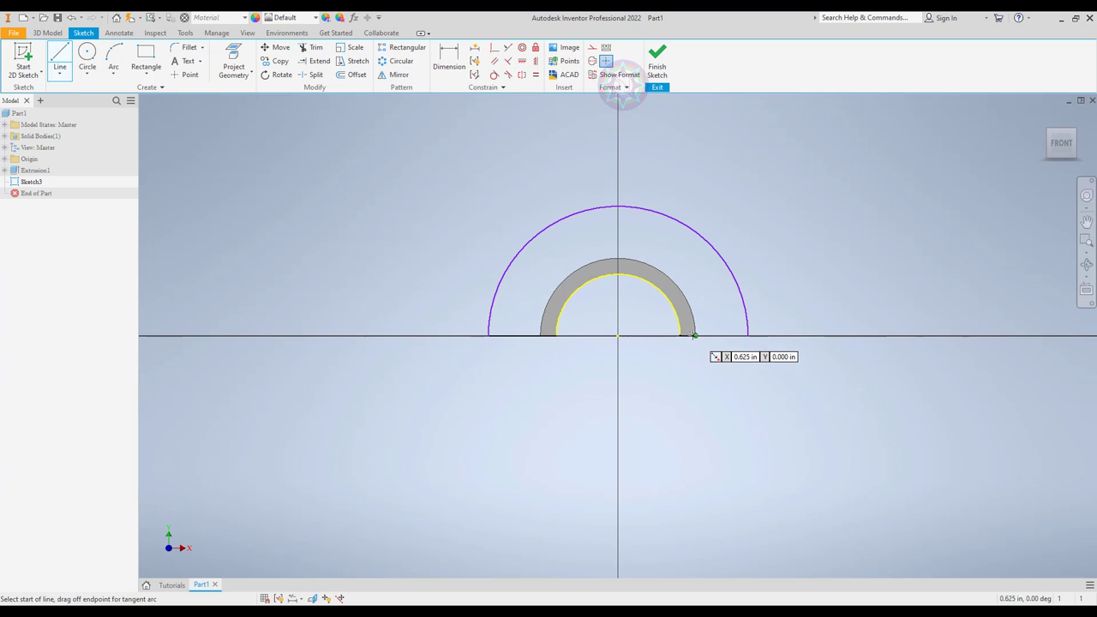
pyautogui.click(681, 337)
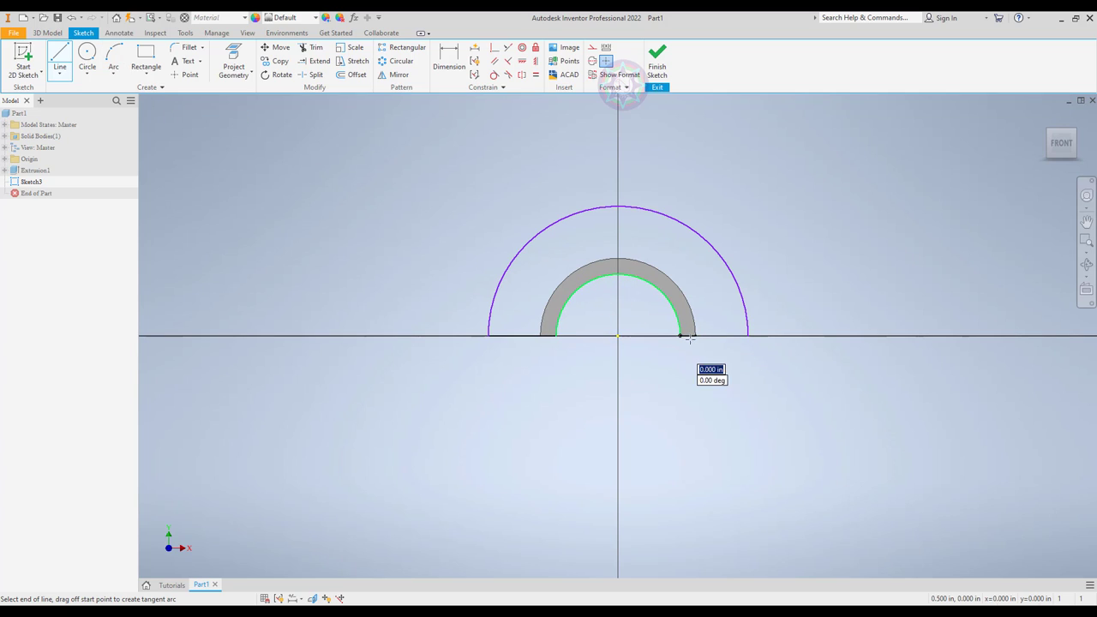
pyautogui.doubleClick(747, 337)
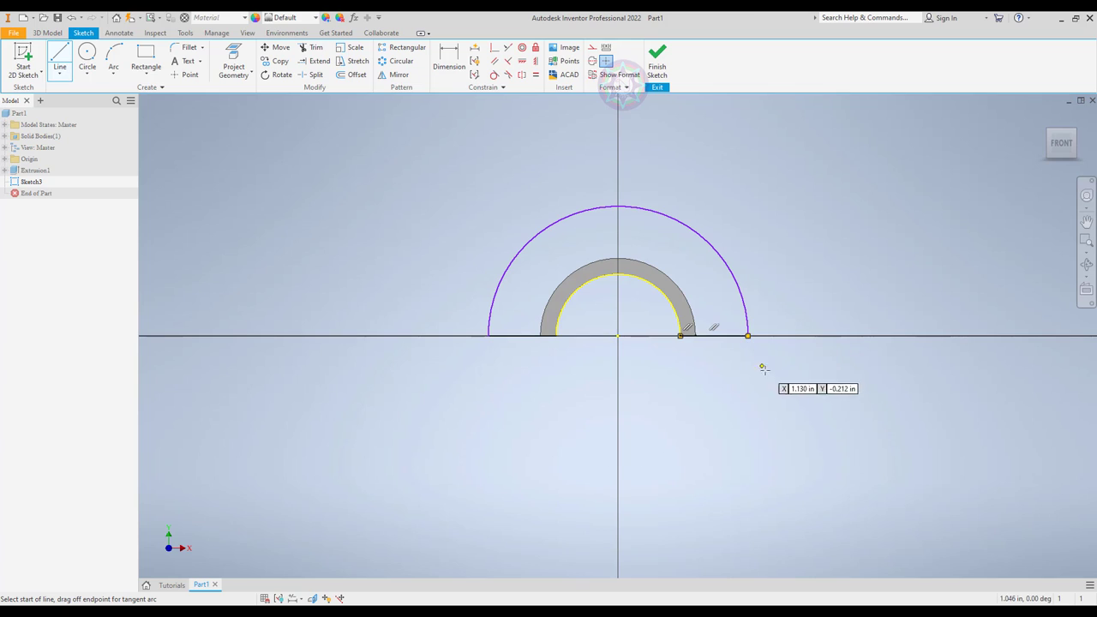
pyautogui.click(653, 67)
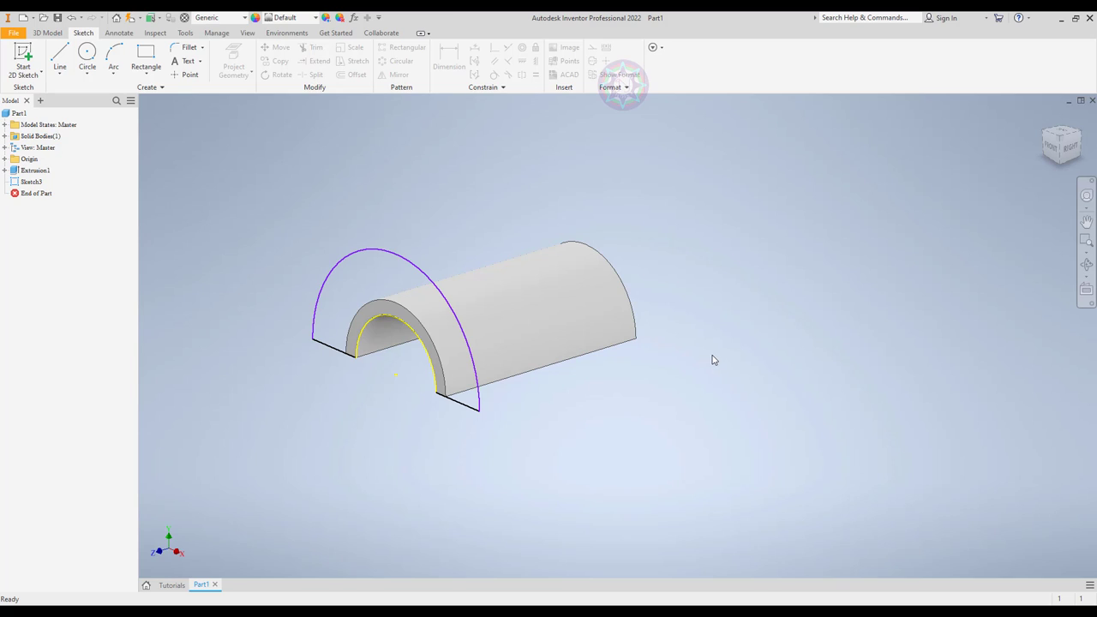
# Extrude the new end-face profile 0.1 in into a thin half-ring flange, Extrusion3.
pyautogui.click(54, 34)
pyautogui.click(64, 52)
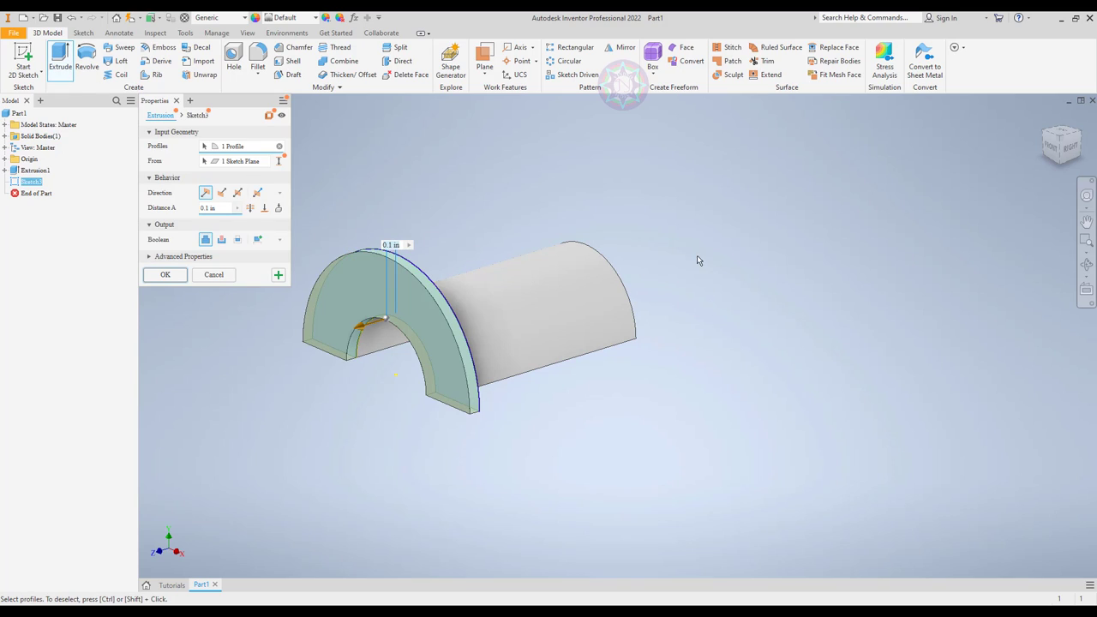
pyautogui.click(166, 275)
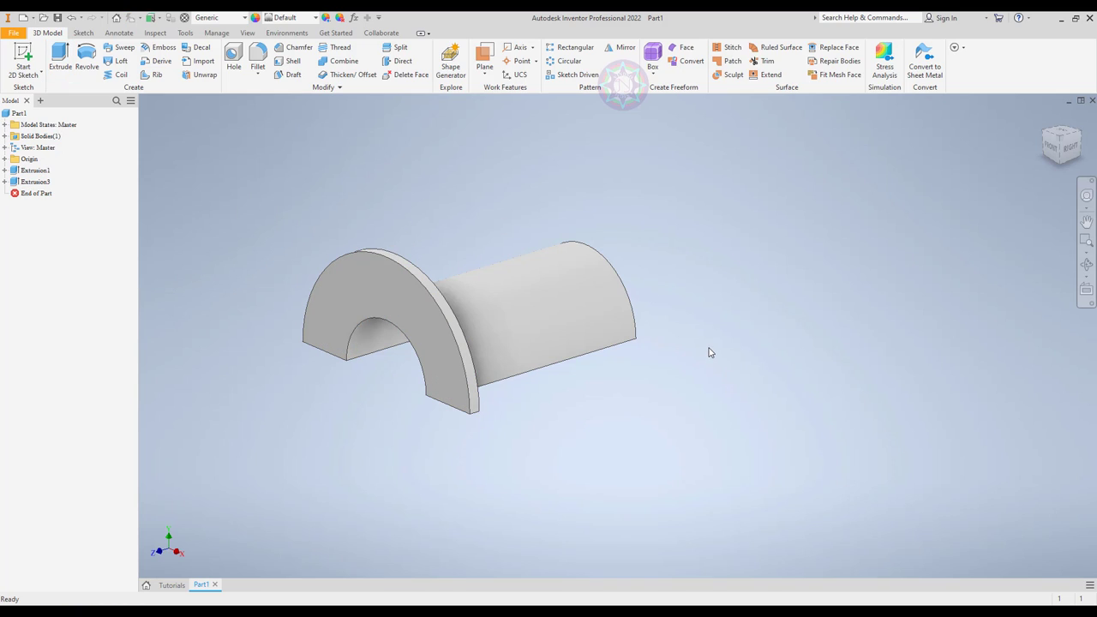
pyautogui.moveTo(709, 353)
pyautogui.keyDown('shift'); pyautogui.mouseDown(button='middle')
pyautogui.moveTo(776, 292)
pyautogui.moveTo(794, 323)
pyautogui.moveTo(668, 363)
pyautogui.moveTo(642, 355)
pyautogui.moveTo(704, 323)
pyautogui.moveTo(689, 292)
pyautogui.moveTo(661, 314)
pyautogui.moveTo(693, 335)
pyautogui.moveTo(781, 320)
pyautogui.moveTo(712, 325)
pyautogui.moveTo(600, 378)
pyautogui.moveTo(657, 365)
pyautogui.moveTo(577, 376)
pyautogui.moveTo(565, 402)
pyautogui.moveTo(522, 385)
pyautogui.moveTo(593, 406)
pyautogui.moveTo(600, 397)
pyautogui.mouseUp(button='middle'); pyautogui.keyUp('shift')
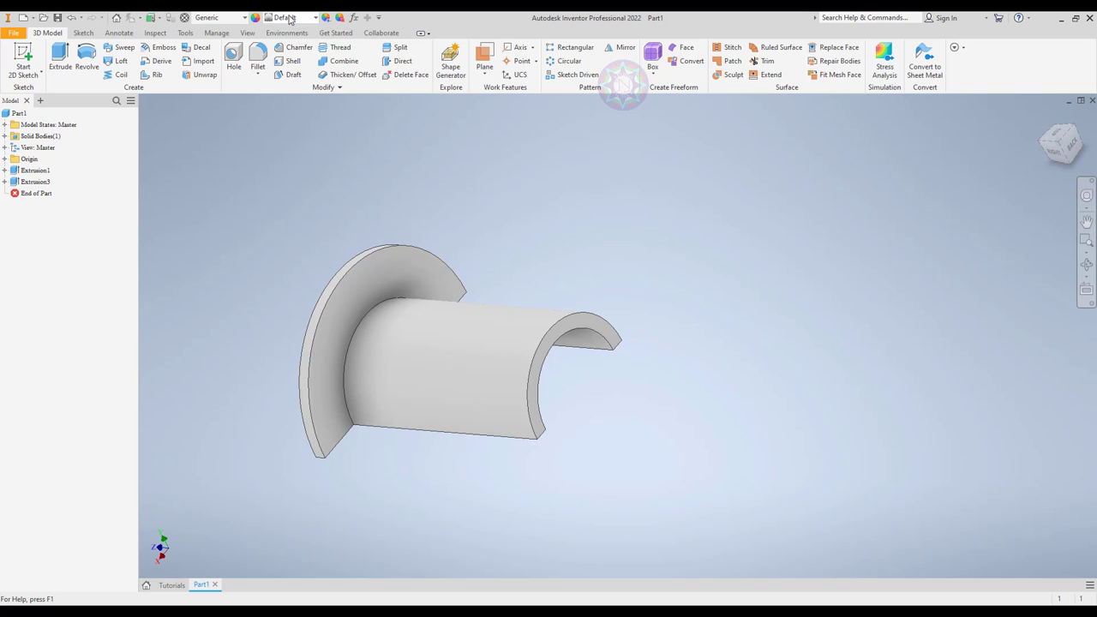
# Give the whole part the Steel - Polished appearance.
pyautogui.click(290, 19)
pyautogui.press('Down')
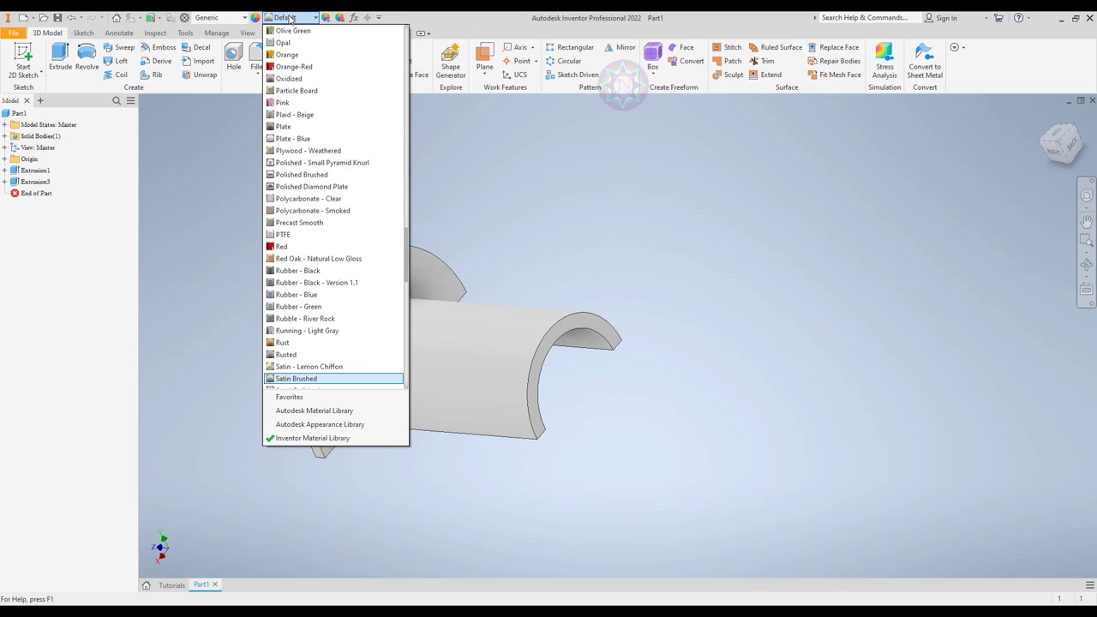
pyautogui.press('Down')
pyautogui.press('Down')
pyautogui.press('Down')
pyautogui.press('Down')
pyautogui.press('Down')
pyautogui.press('Down')
pyautogui.press('Down')
pyautogui.press('Down')
pyautogui.press('Down')
pyautogui.press('Down')
pyautogui.press('Down')
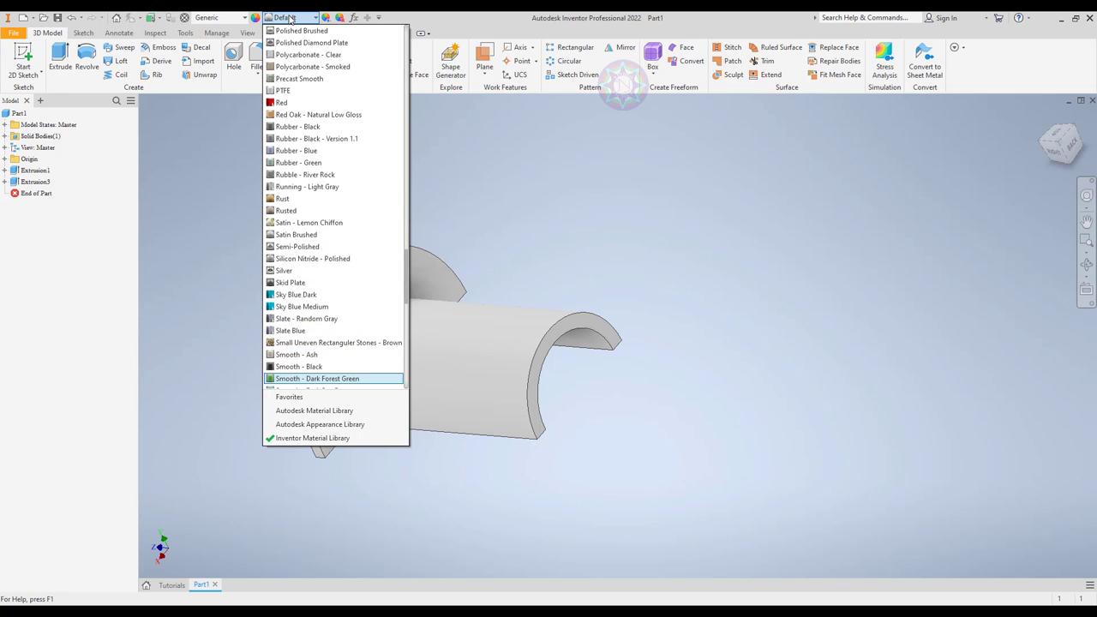
pyautogui.press('Down')
pyautogui.press('Down')
pyautogui.press('Down')
pyautogui.press('Down')
pyautogui.press('Down')
pyautogui.press('Down')
pyautogui.press('Down')
pyautogui.press('Down')
pyautogui.press('Down')
pyautogui.press('Down')
pyautogui.press('Down')
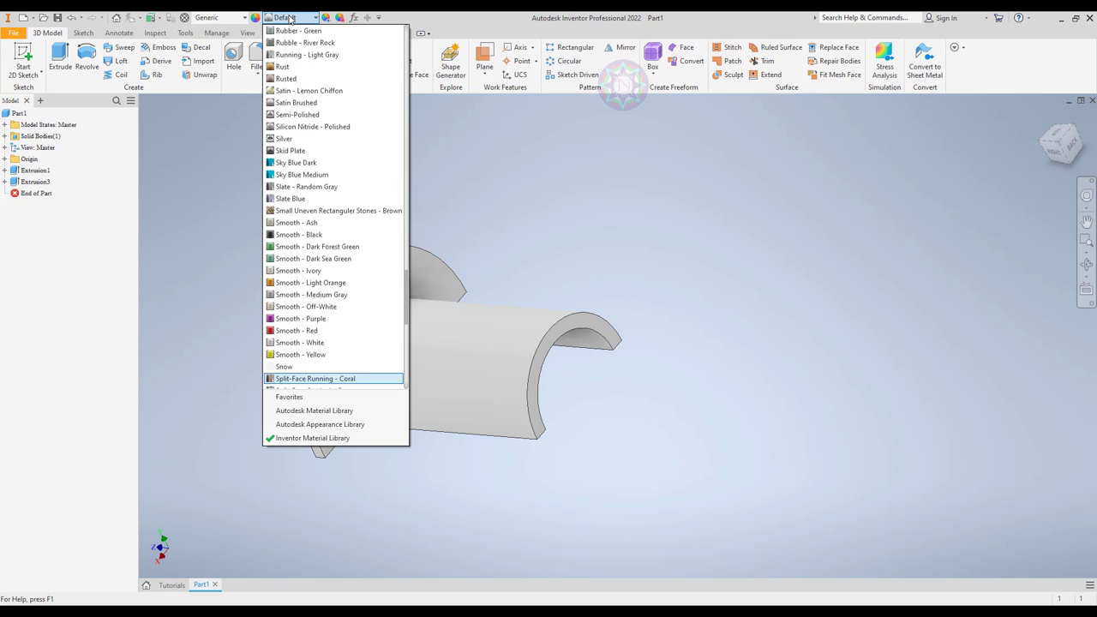
pyautogui.press('Down')
pyautogui.press('Down')
pyautogui.press('Down')
pyautogui.press('Down')
pyautogui.press('Down')
pyautogui.press('Down')
pyautogui.press('Down')
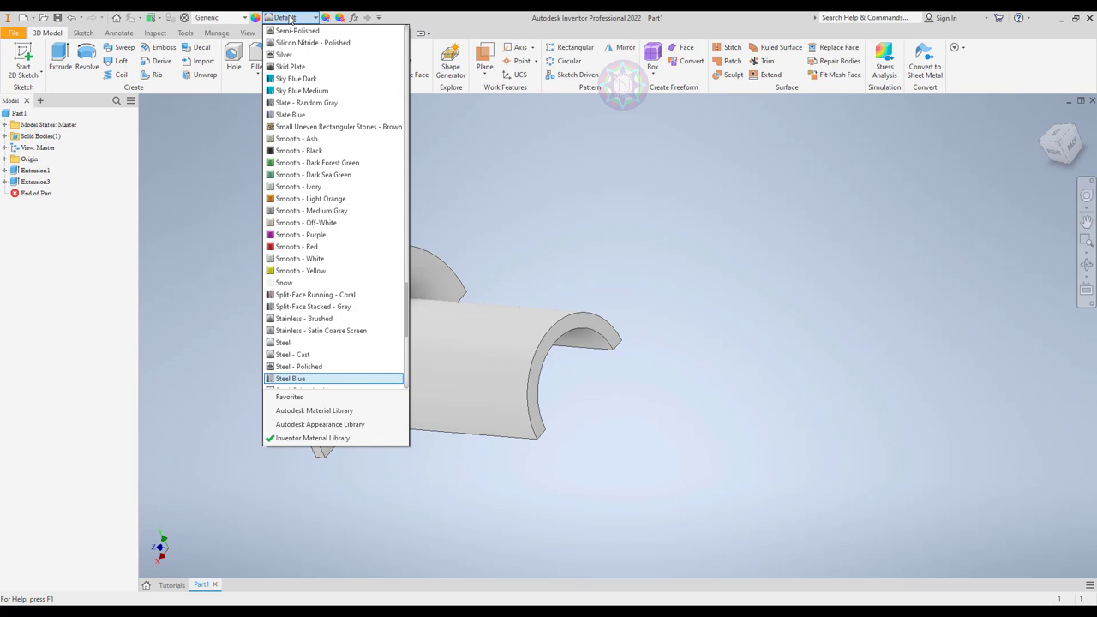
pyautogui.click(322, 363)
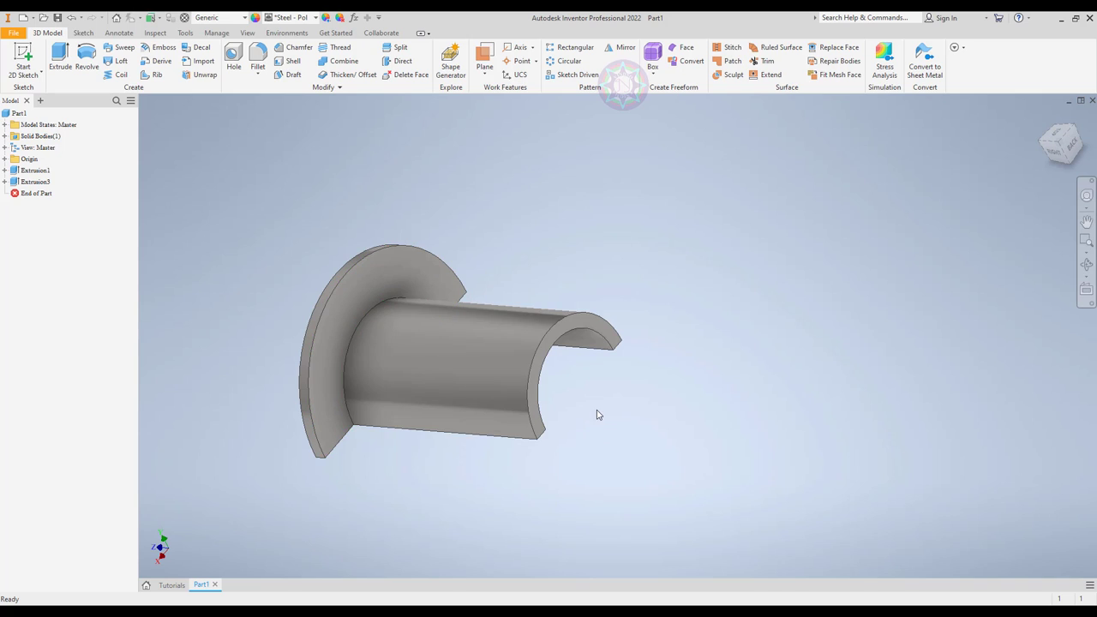
pyautogui.moveTo(617, 407)
pyautogui.mouseDown(button='middle')
pyautogui.moveTo(708, 375)
pyautogui.moveTo(569, 412)
pyautogui.moveTo(517, 442)
pyautogui.moveTo(669, 348)
pyautogui.moveTo(708, 372)
pyautogui.moveTo(663, 369)
pyautogui.mouseUp(button='middle')
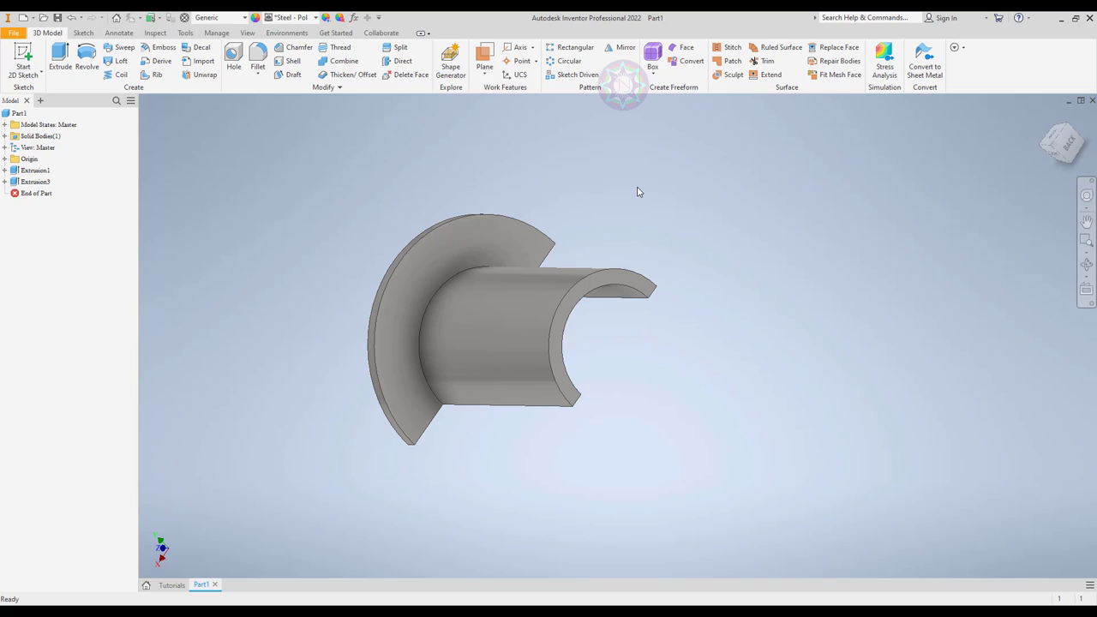
# On the flange face, sketch a 1.688 in construction circle at the origin with a point at its left side.
pyautogui.click(482, 250)
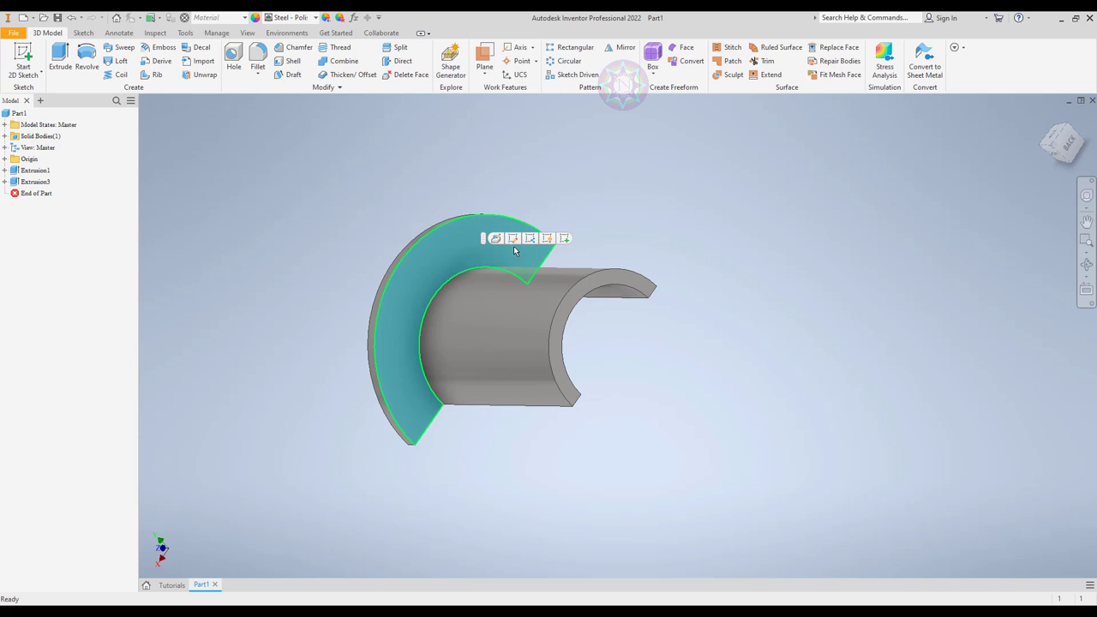
pyautogui.click(565, 239)
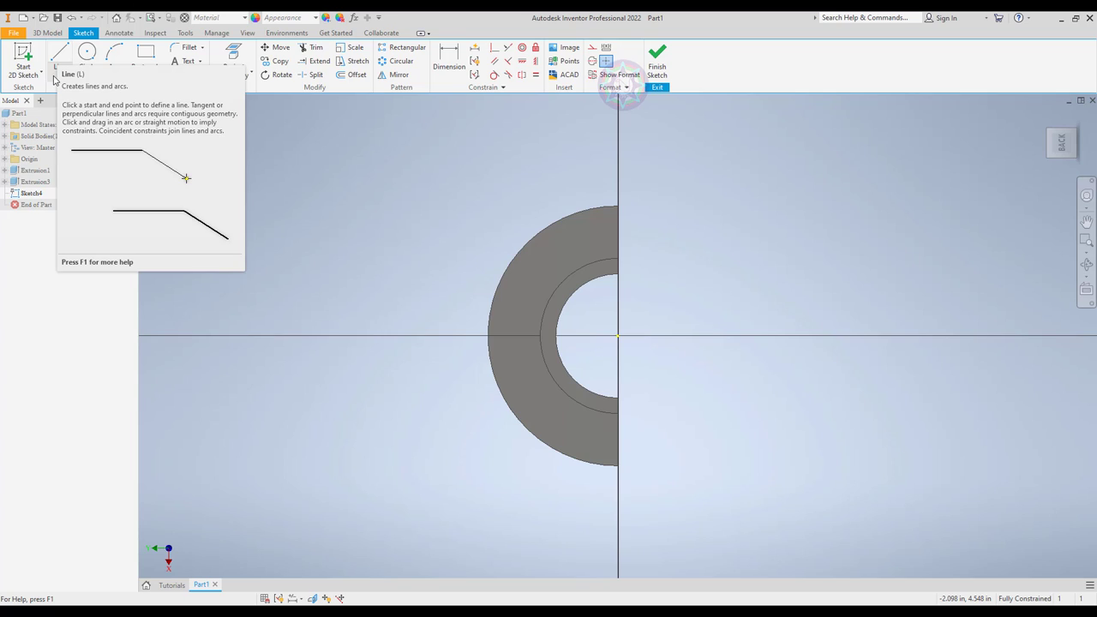
pyautogui.click(86, 55)
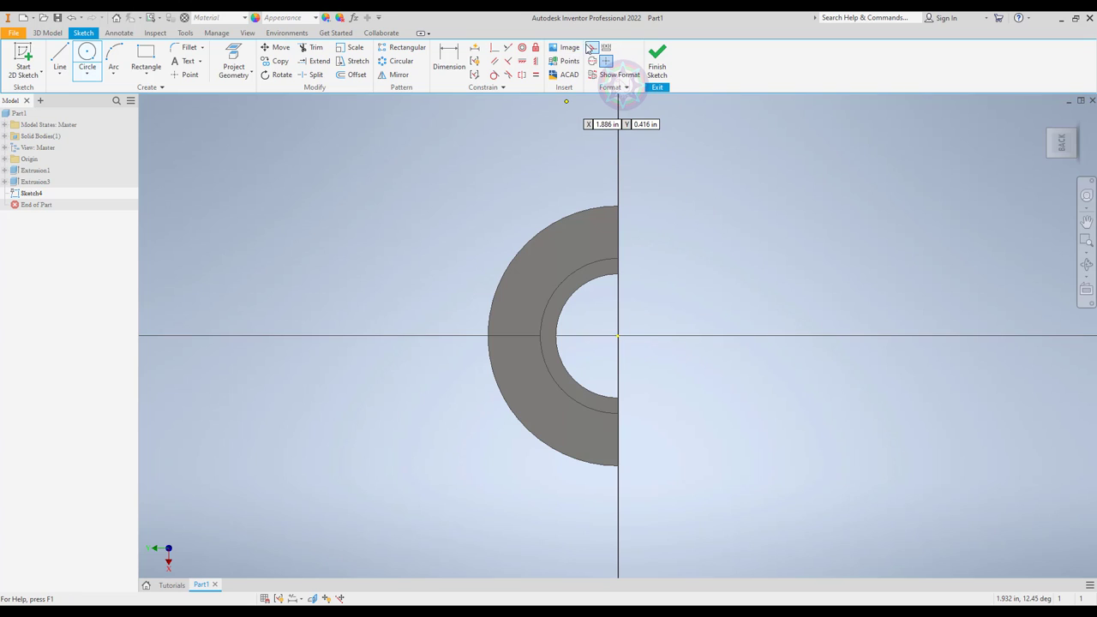
pyautogui.click(591, 49)
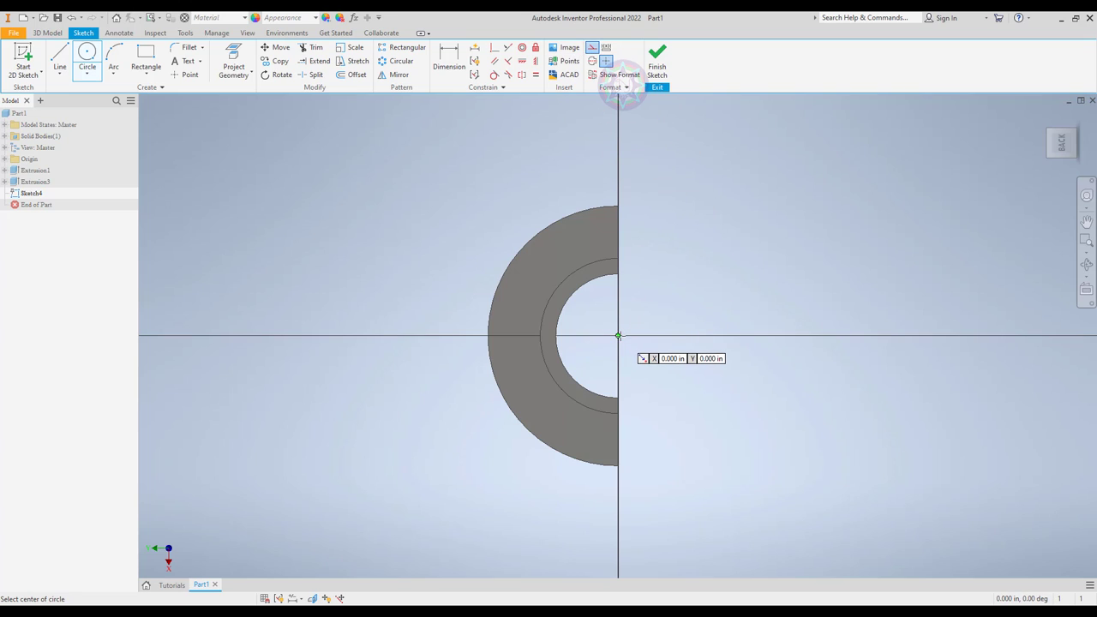
pyautogui.click(617, 336)
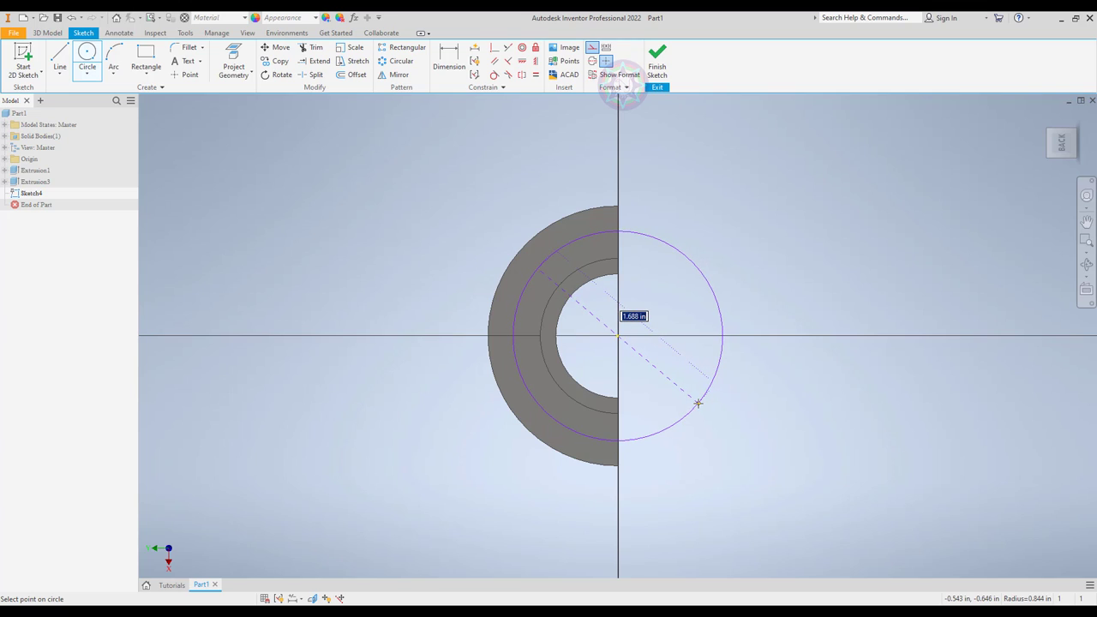
pyautogui.click(698, 403)
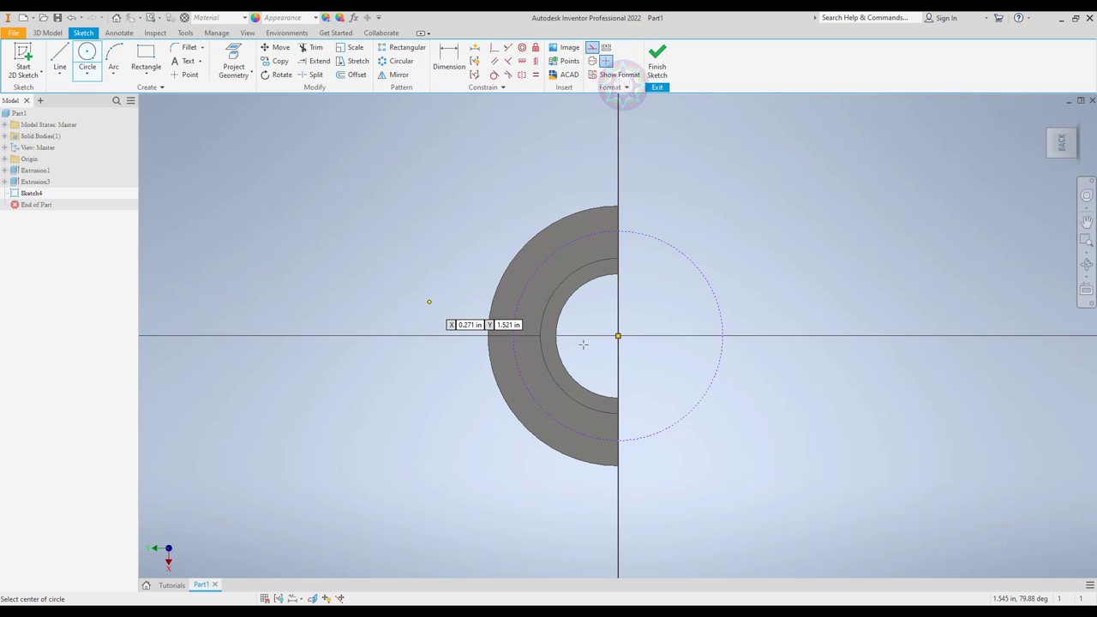
pyautogui.click(186, 77)
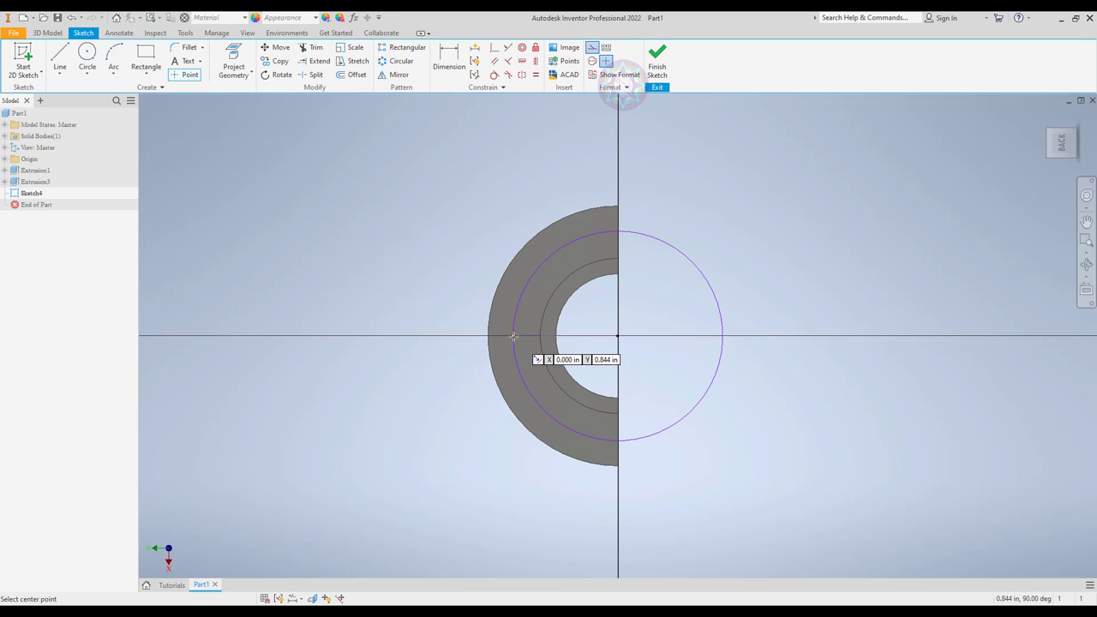
pyautogui.click(513, 336)
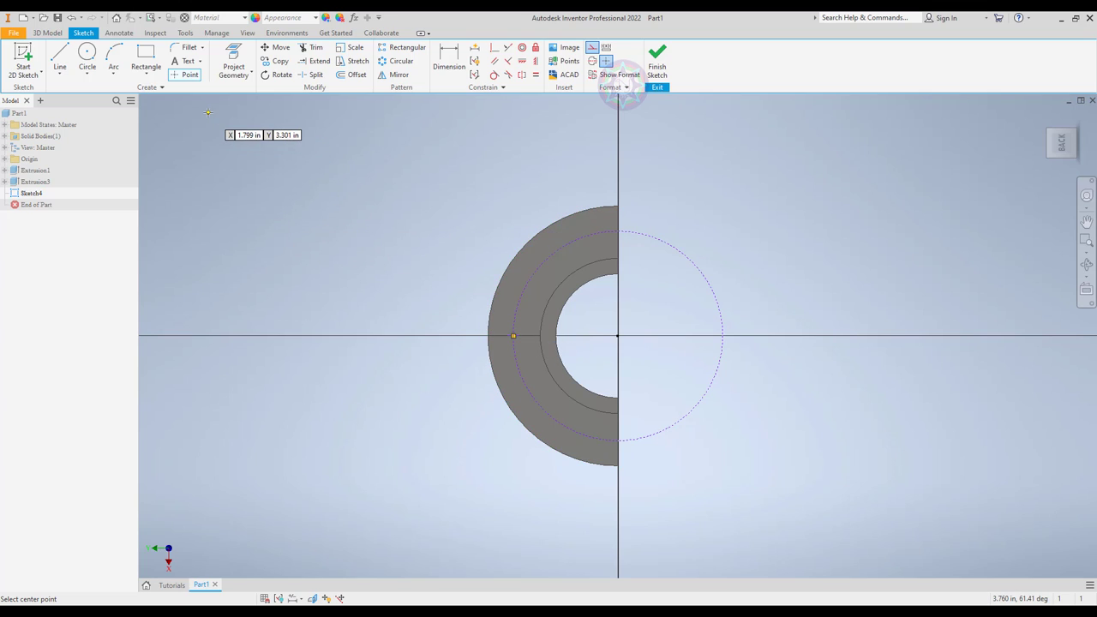
# Circular-pattern the sketch point 6 times over 360° about the origin, suppressing the right-side instances.
pyautogui.click(397, 65)
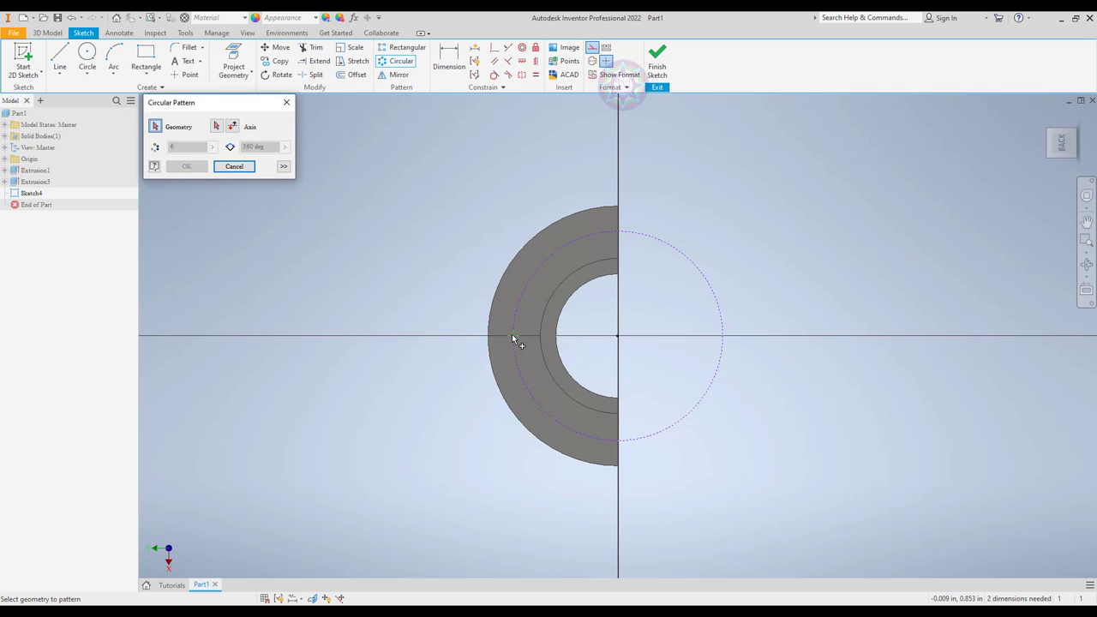
pyautogui.click(216, 126)
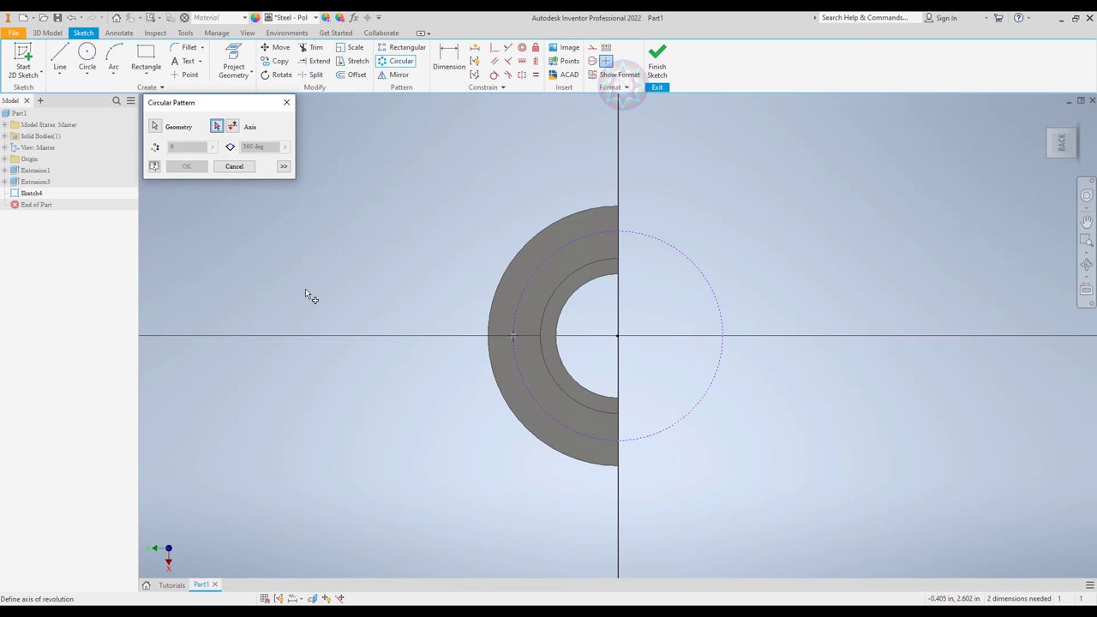
pyautogui.click(640, 237)
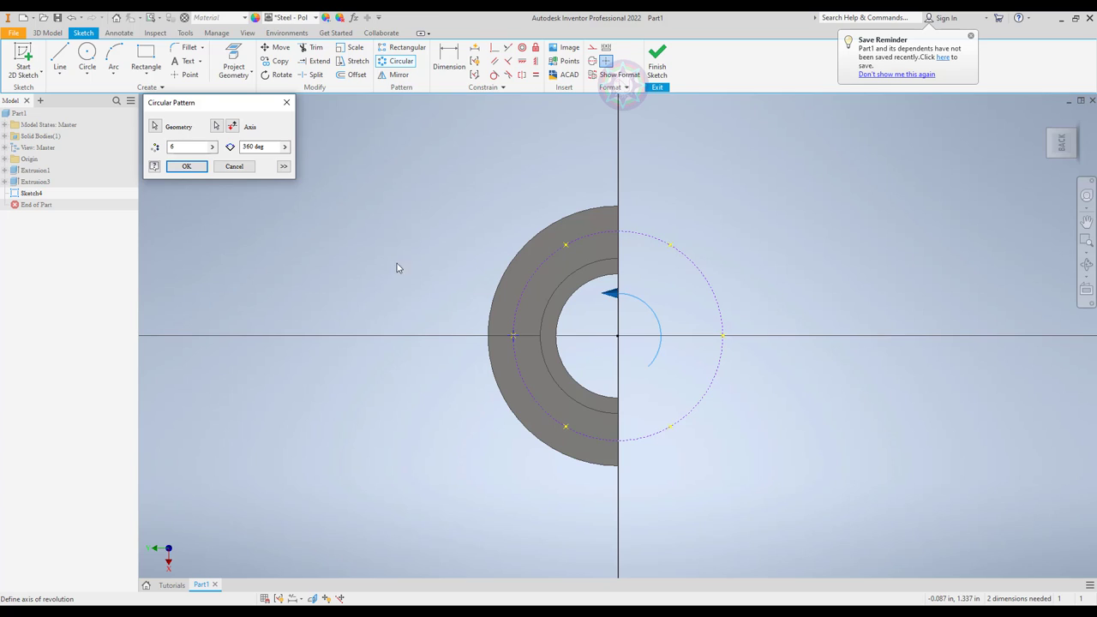
pyautogui.doubleClick(187, 146)
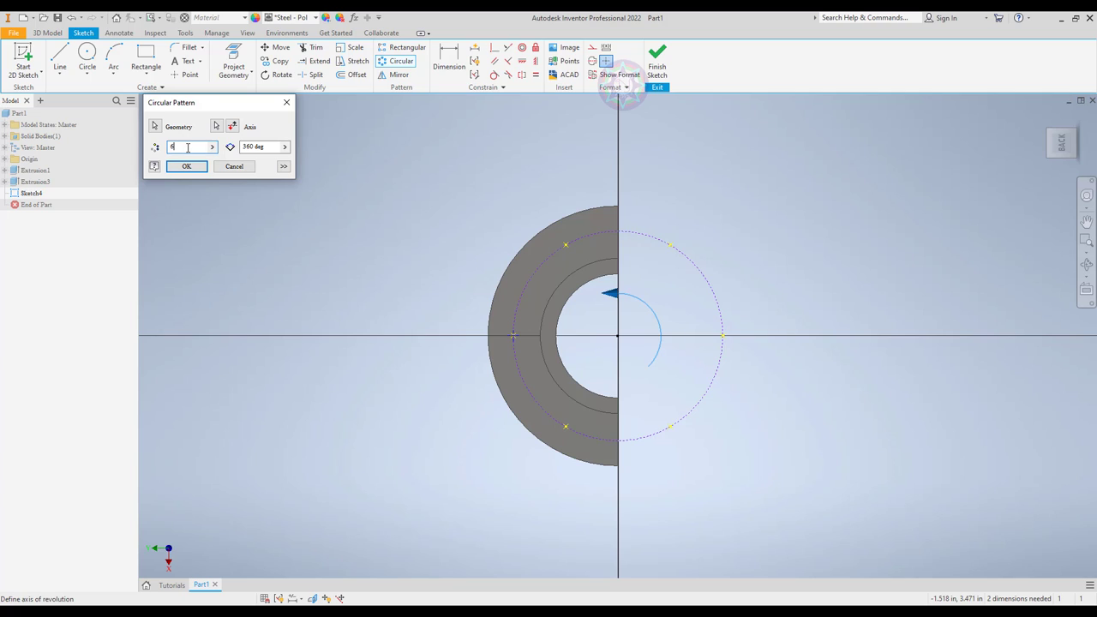
pyautogui.click(284, 166)
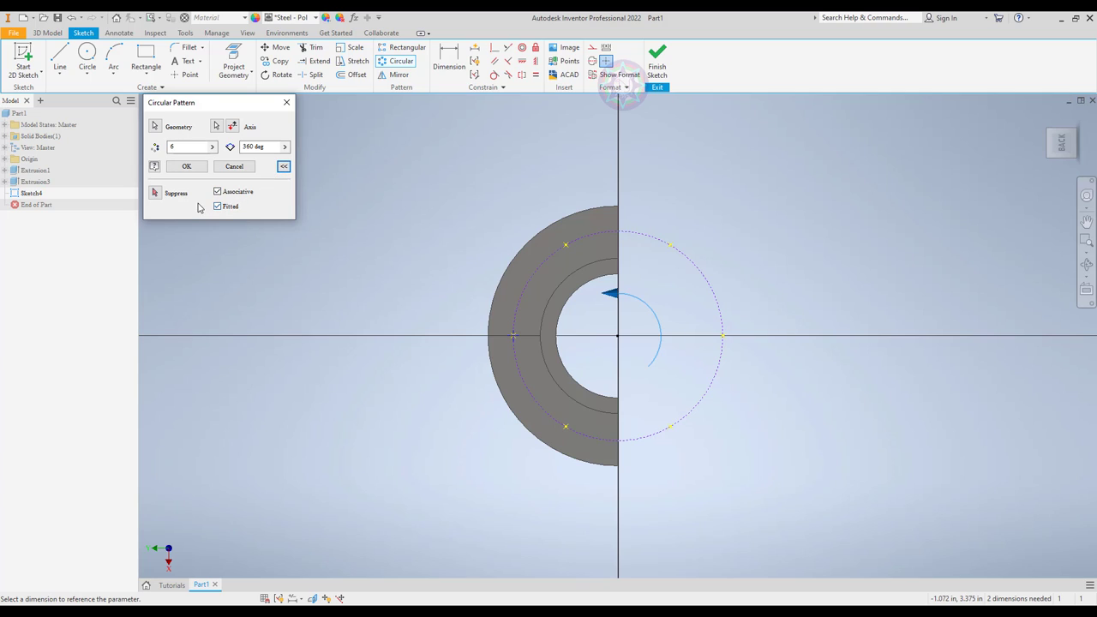
pyautogui.click(155, 194)
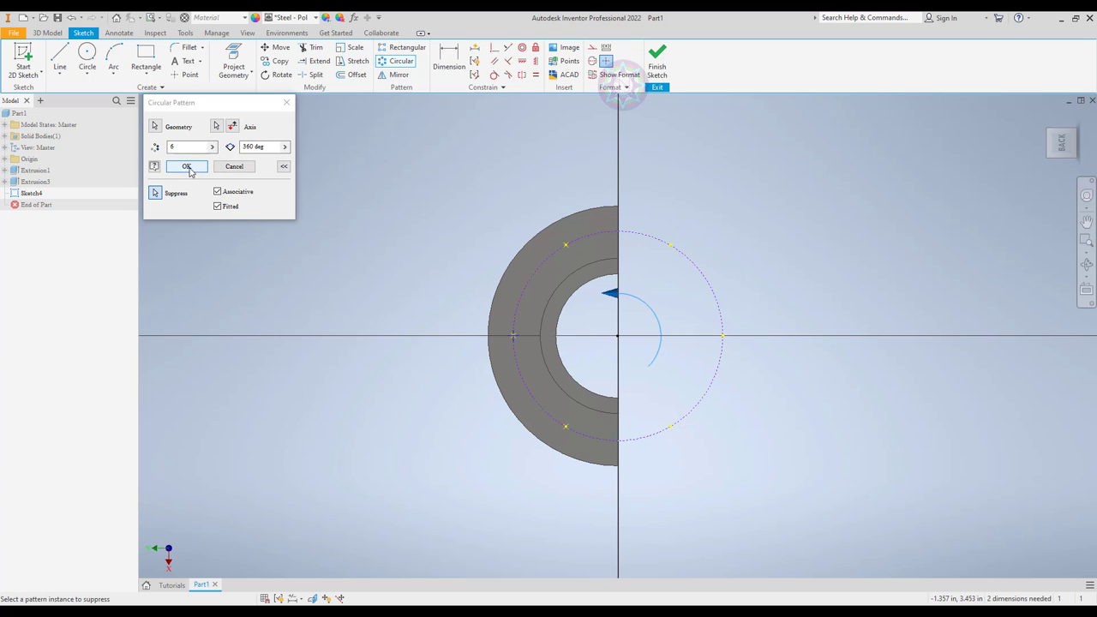
pyautogui.click(187, 168)
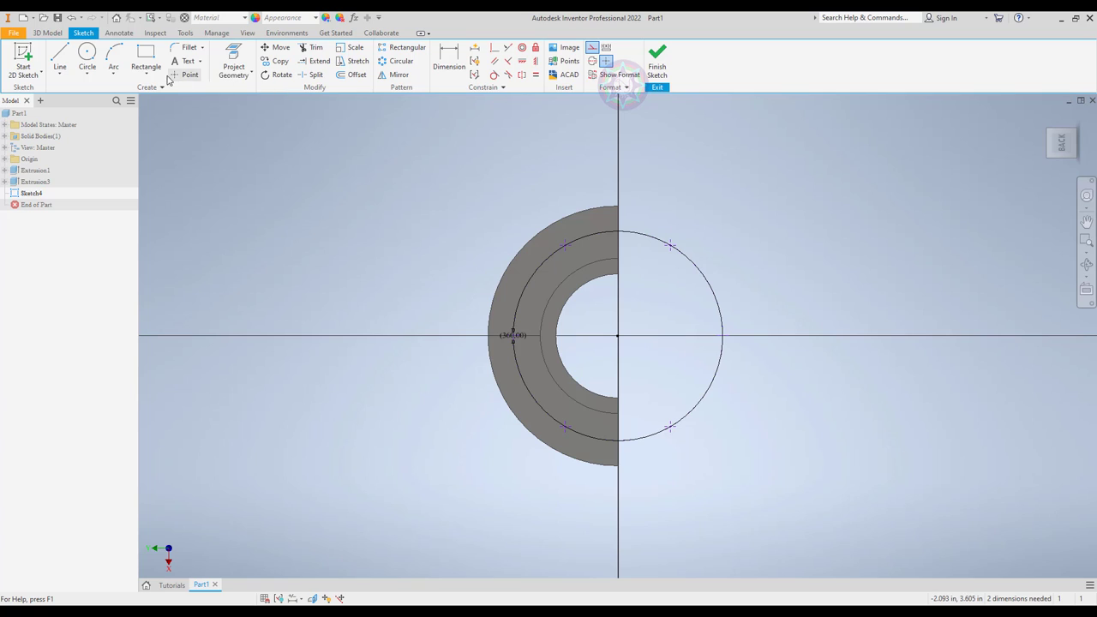
# Cut 0.125 in holes through the flange at the three patterned sketch points as Hole1.
pyautogui.click(47, 33)
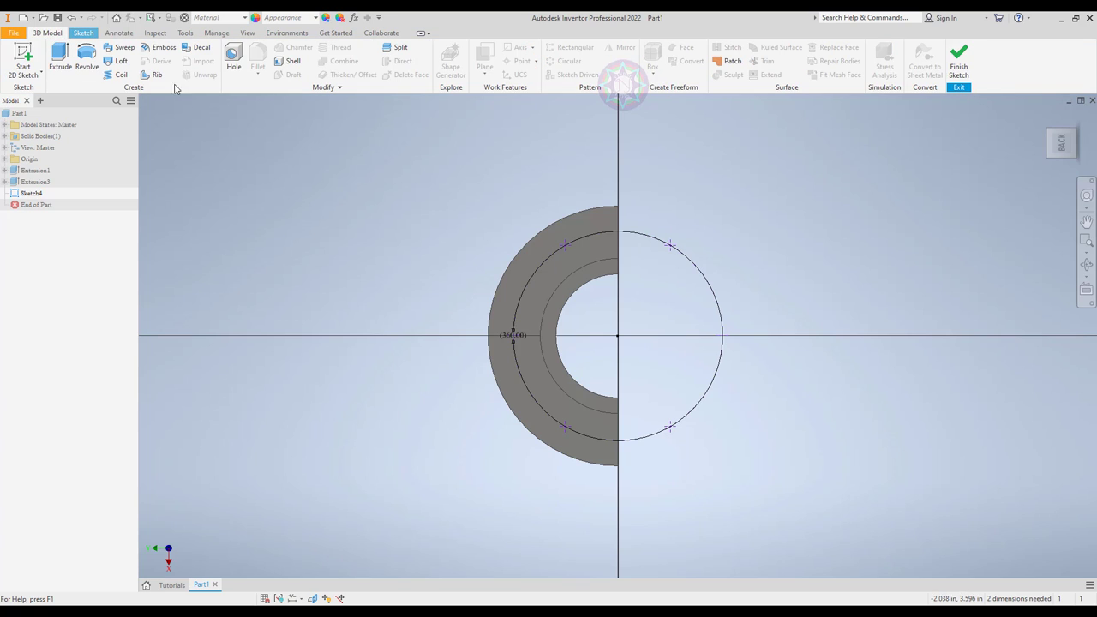
pyautogui.click(234, 64)
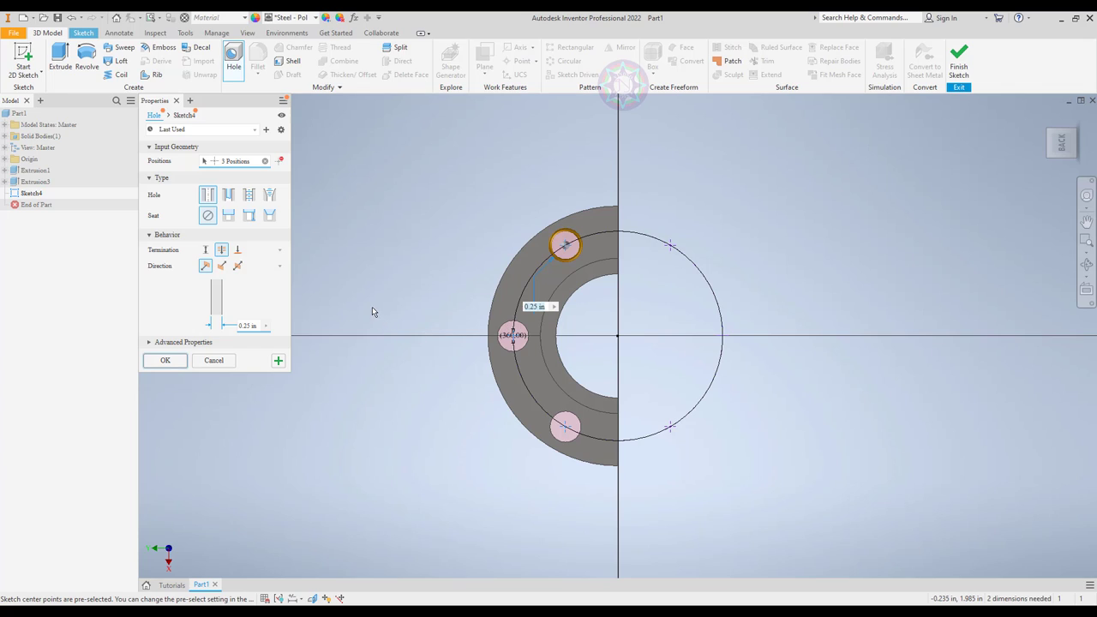
pyautogui.click(246, 325)
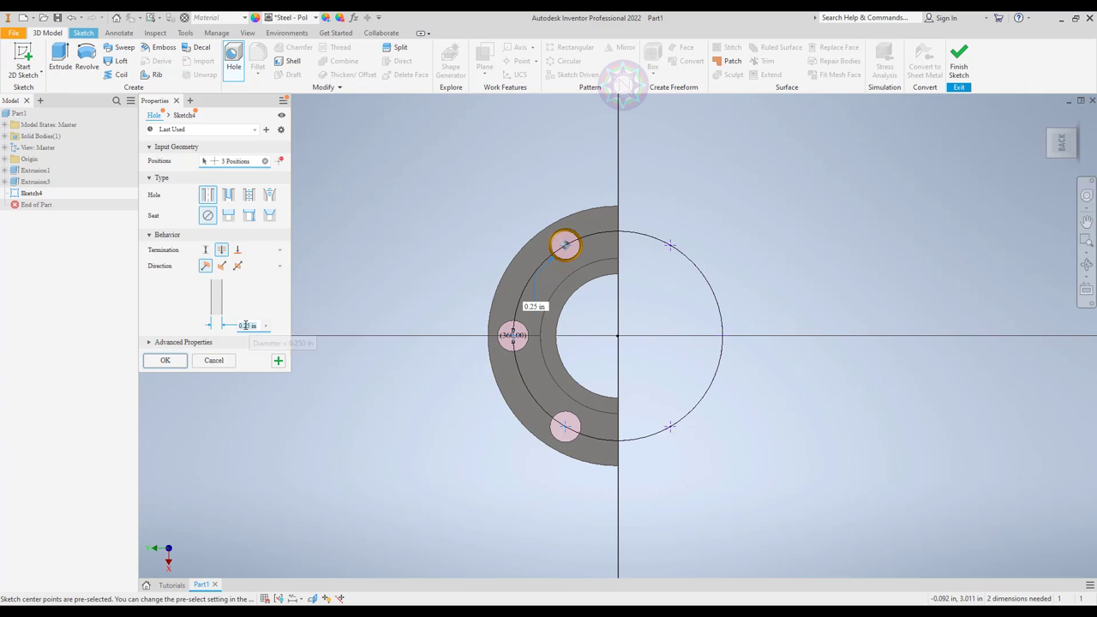
pyautogui.click(247, 326)
pyautogui.write('1')
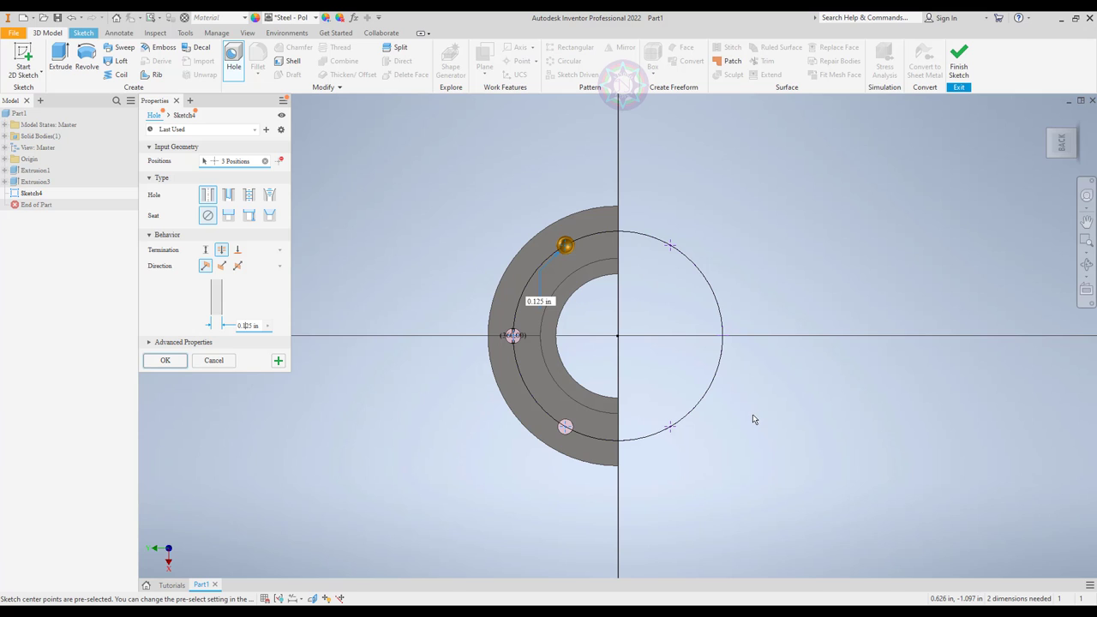
pyautogui.moveTo(750, 419)
pyautogui.keyDown('shift'); pyautogui.mouseDown(button='middle')
pyautogui.moveTo(871, 338)
pyautogui.moveTo(882, 311)
pyautogui.moveTo(899, 311)
pyautogui.moveTo(894, 294)
pyautogui.moveTo(776, 372)
pyautogui.moveTo(757, 407)
pyautogui.mouseUp(button='middle'); pyautogui.keyUp('shift')
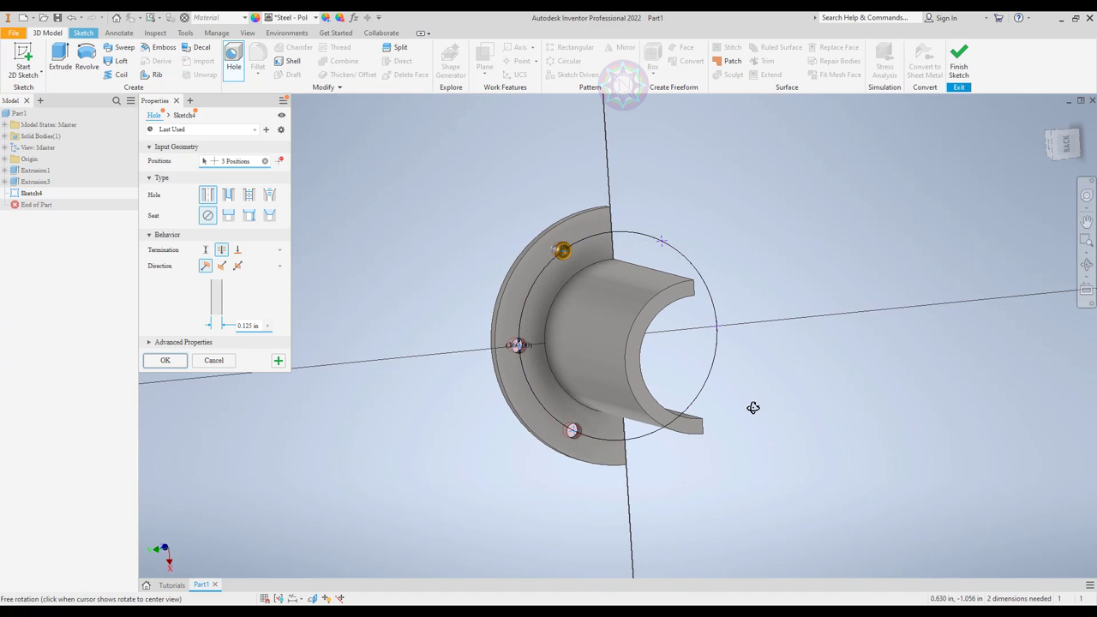
pyautogui.click(166, 361)
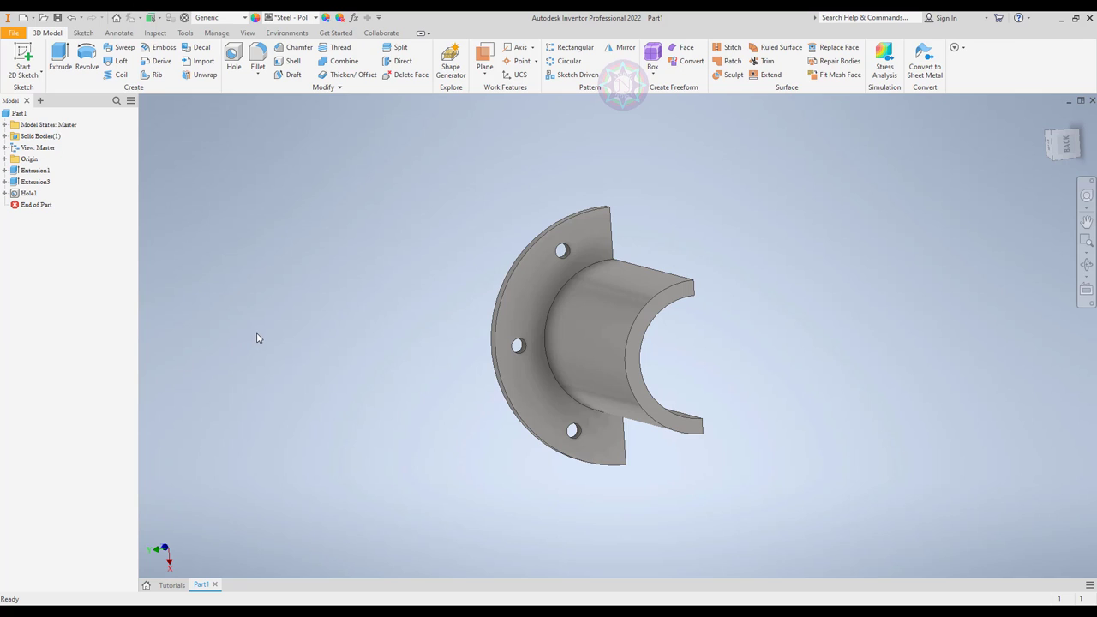
# Inspect the drilled holes from a recentred view and start a Fillet feature.
pyautogui.moveTo(254, 331)
pyautogui.keyDown('shift'); pyautogui.mouseDown(button='middle')
pyautogui.moveTo(218, 284)
pyautogui.moveTo(146, 297)
pyautogui.moveTo(194, 339)
pyautogui.moveTo(221, 314)
pyautogui.moveTo(210, 344)
pyautogui.mouseUp(button='middle'); pyautogui.keyUp('shift')
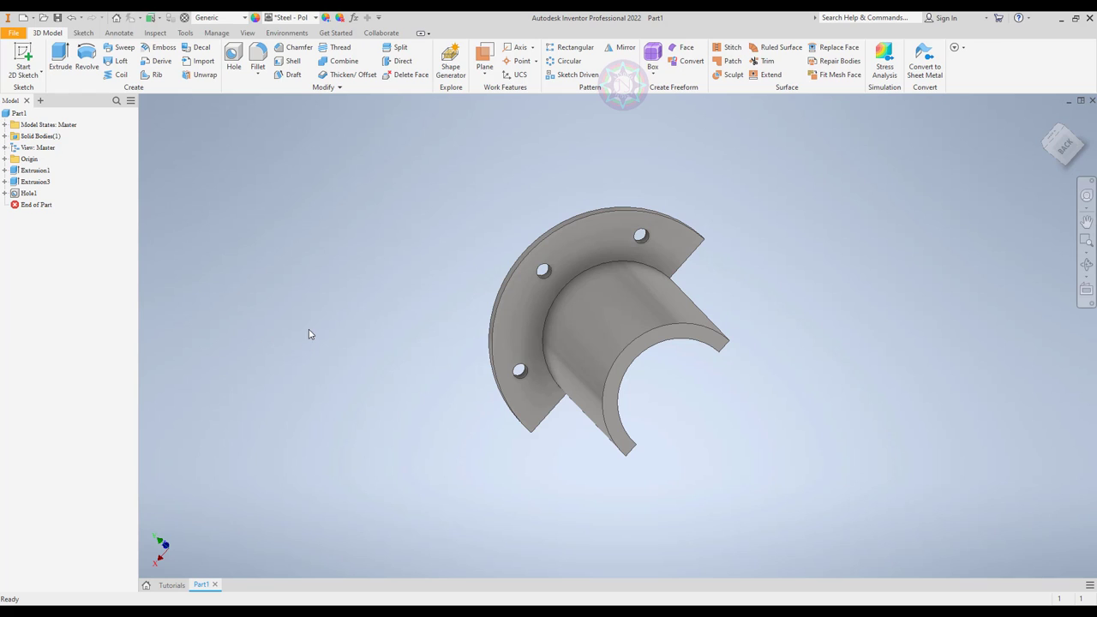
pyautogui.scroll(-5, 591, 255)
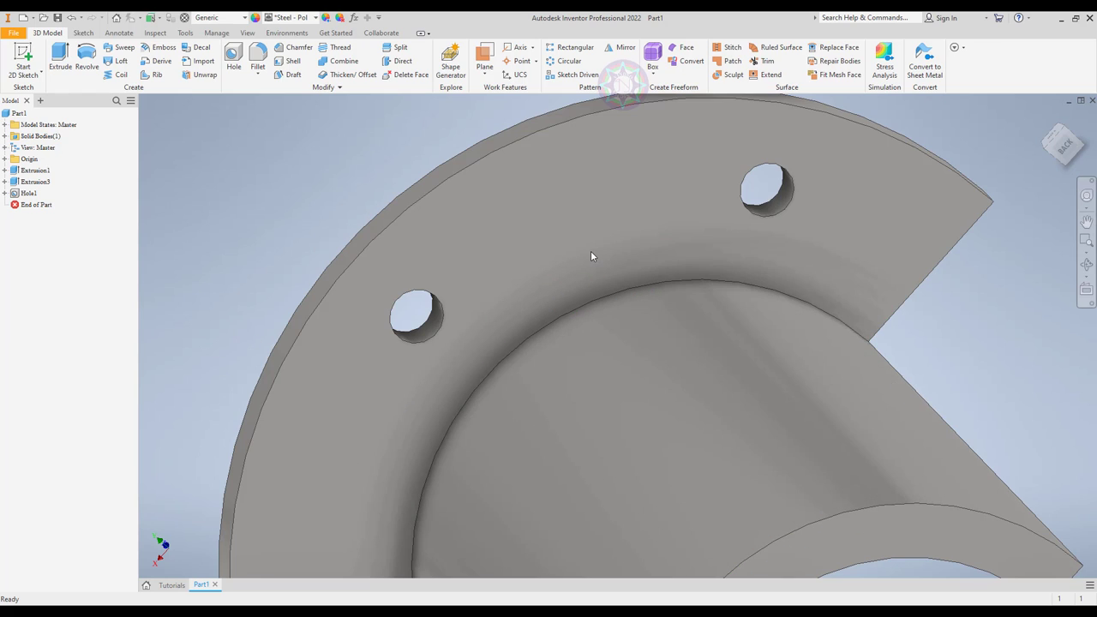
pyautogui.scroll(5, 590, 255)
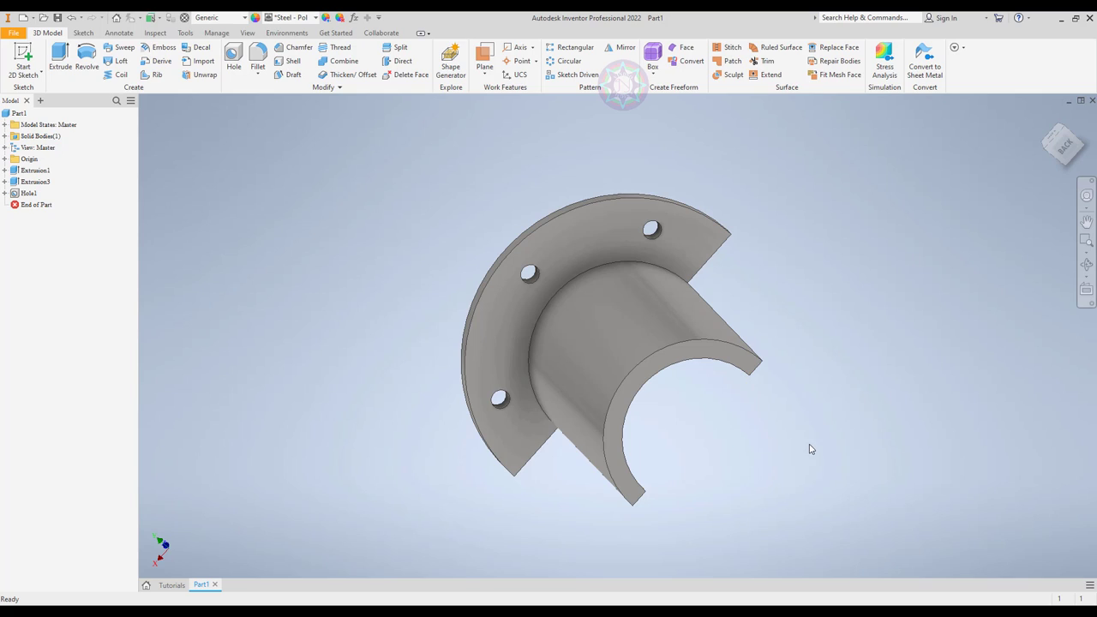
pyautogui.press('F2')
pyautogui.moveTo(795, 442); pyautogui.dragTo(775, 407)
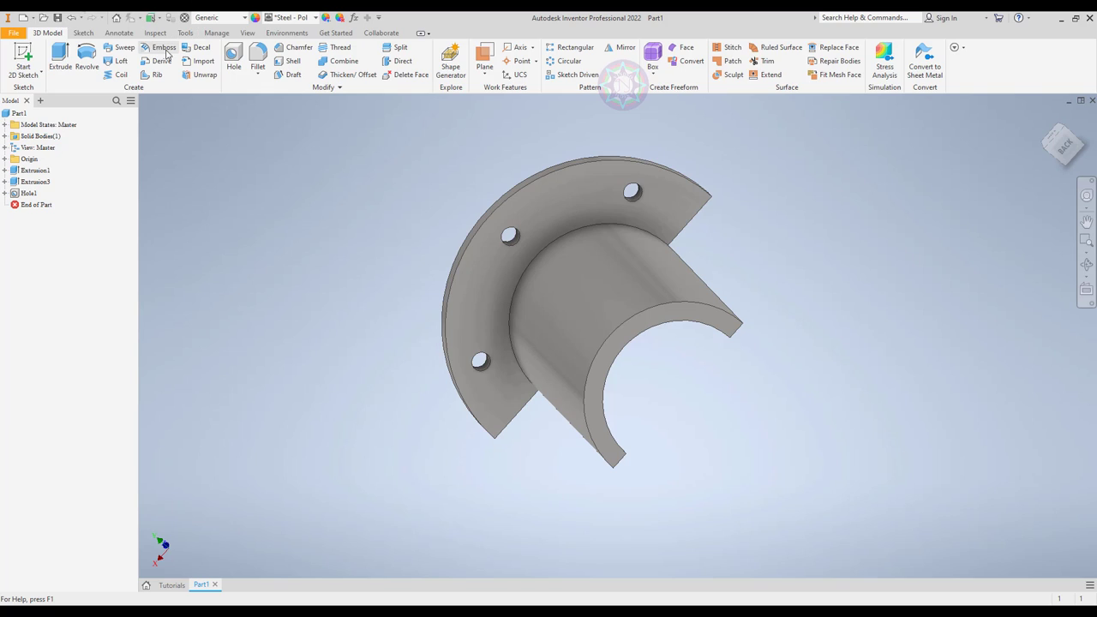
pyautogui.click(259, 57)
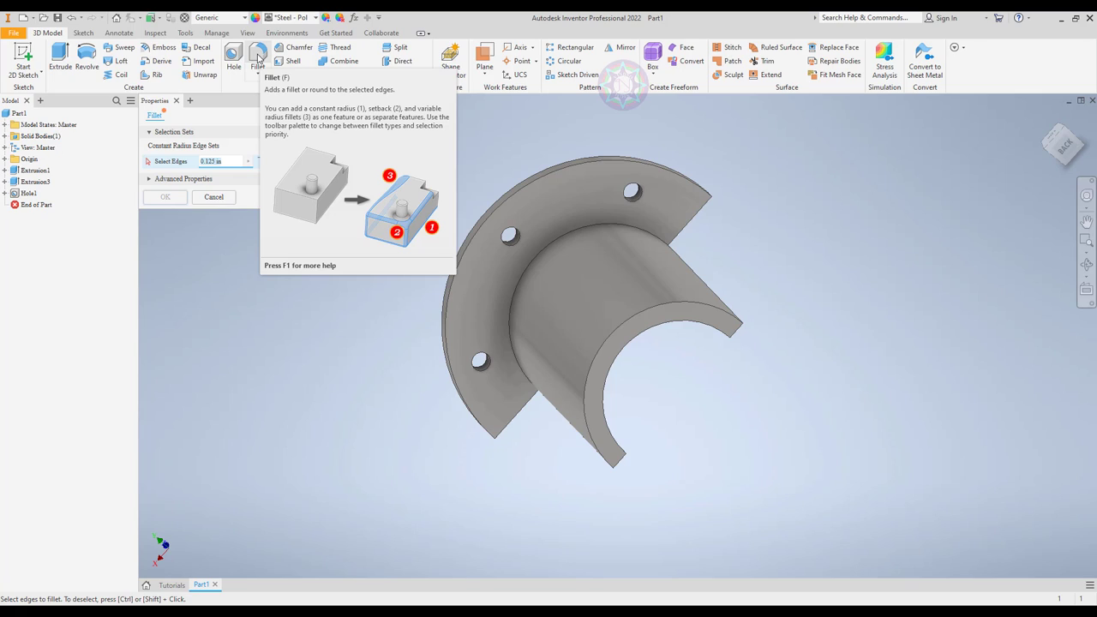
# Set the fillet radius to 0.0125 in and pick the pipe end edge, flange arcs and long extrusion edge.
pyautogui.click(619, 332)
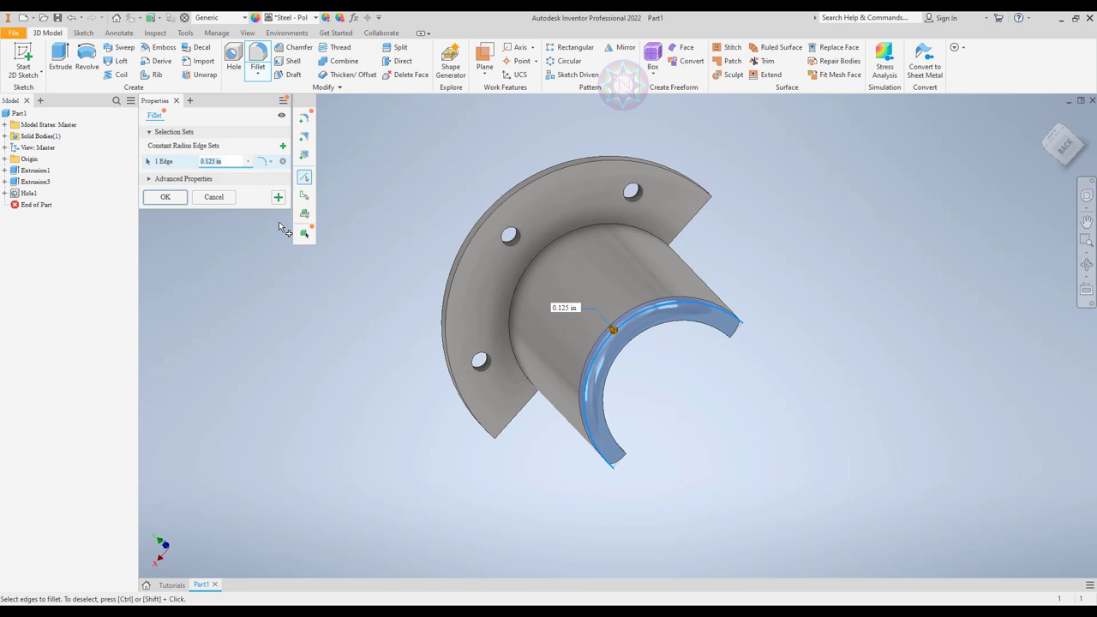
pyautogui.press('Home')
pyautogui.write('0')
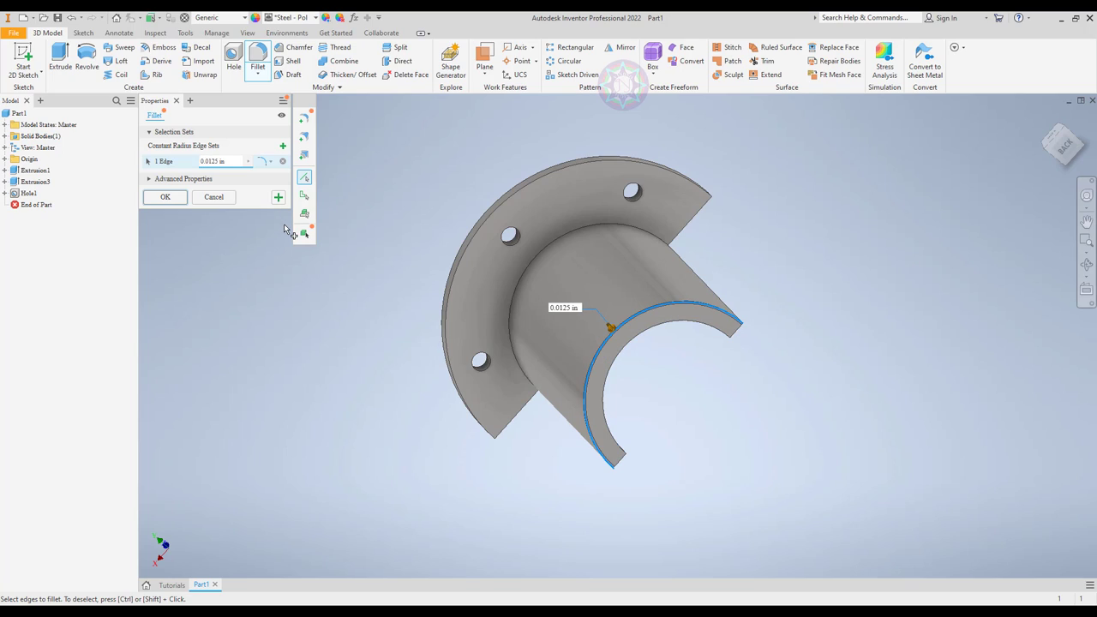
pyautogui.click(484, 225)
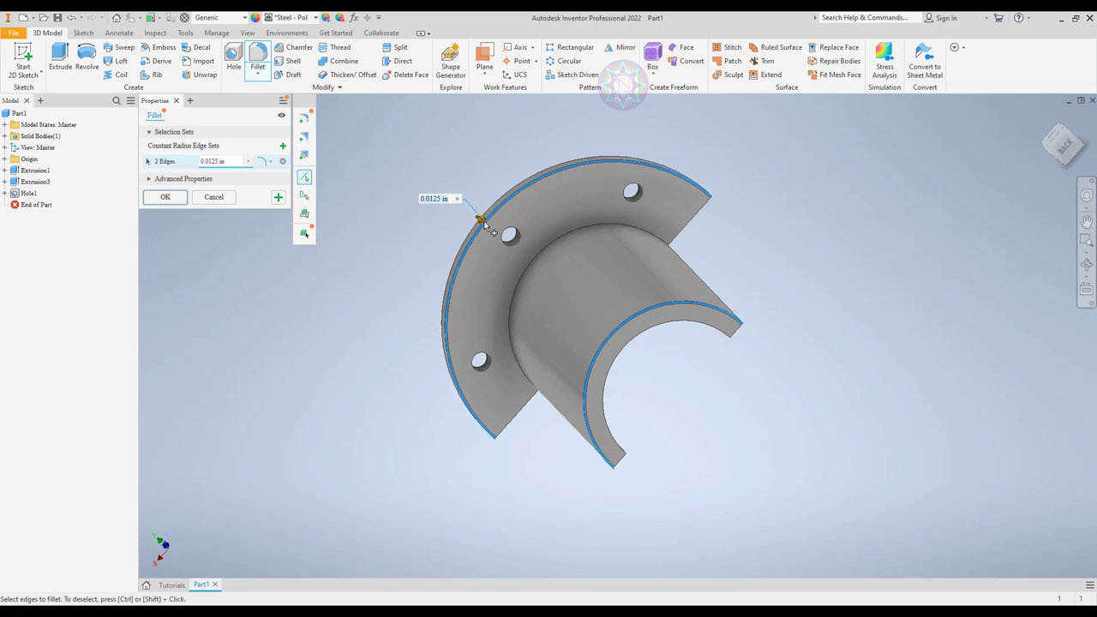
pyautogui.click(512, 313)
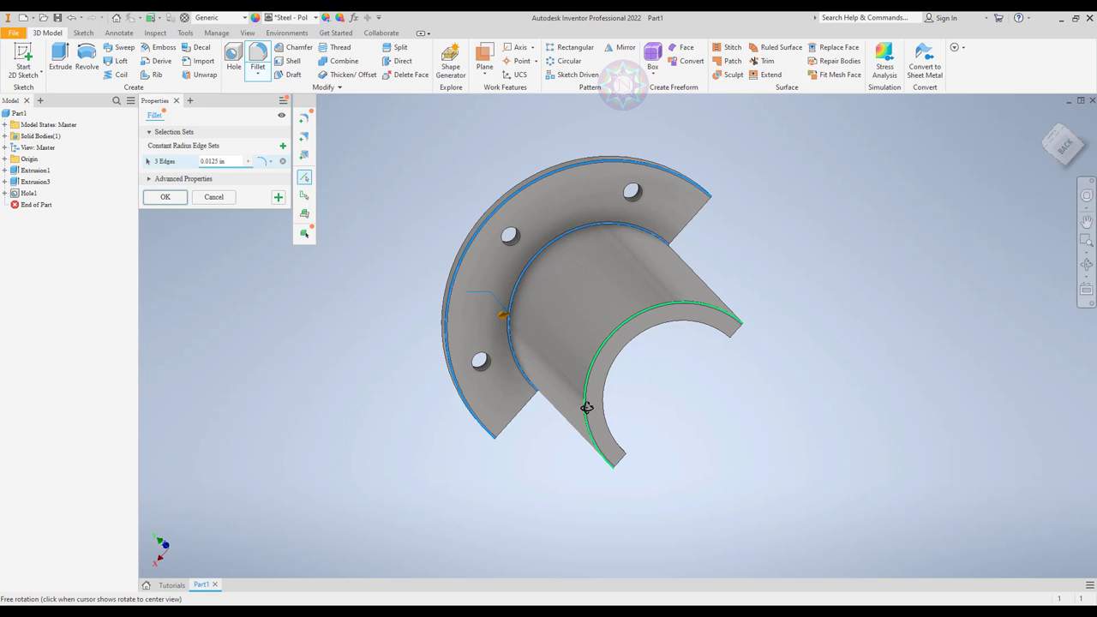
pyautogui.keyDown('shift'); pyautogui.moveTo(588, 404); pyautogui.dragTo(577, 354, button='middle'); pyautogui.keyUp('shift')
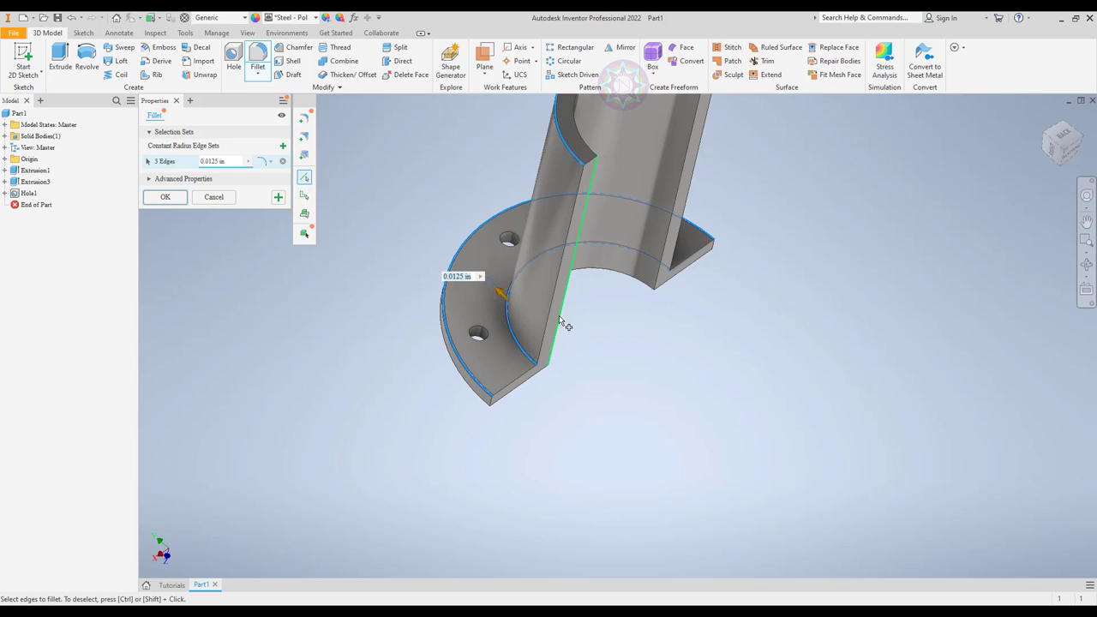
pyautogui.scroll(-5, 564, 268)
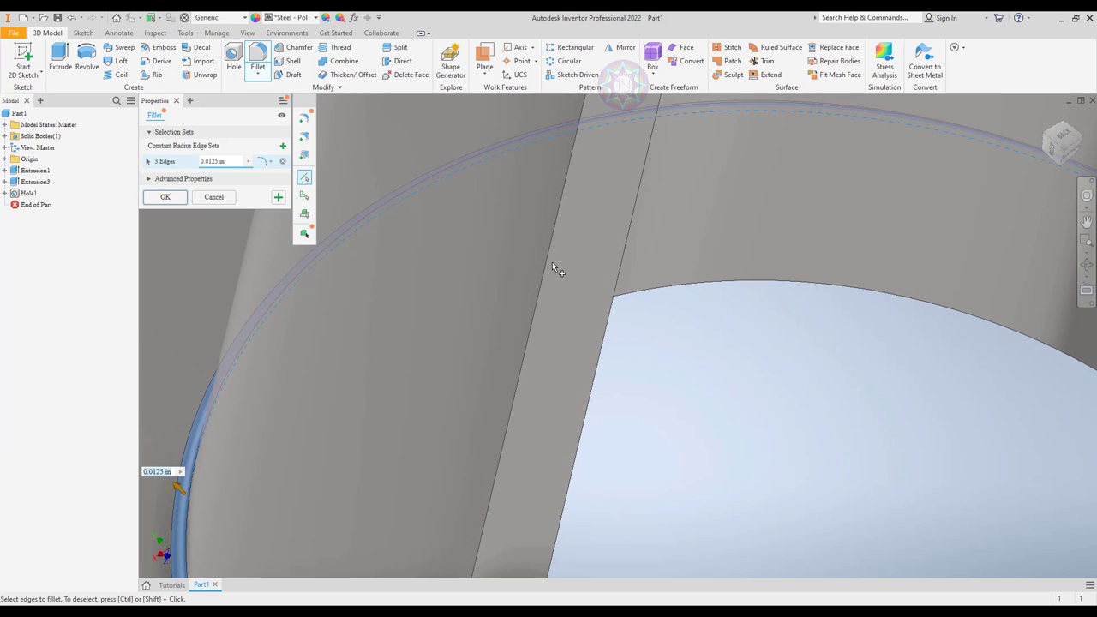
pyautogui.click(553, 263)
pyautogui.scroll(3, 558, 292)
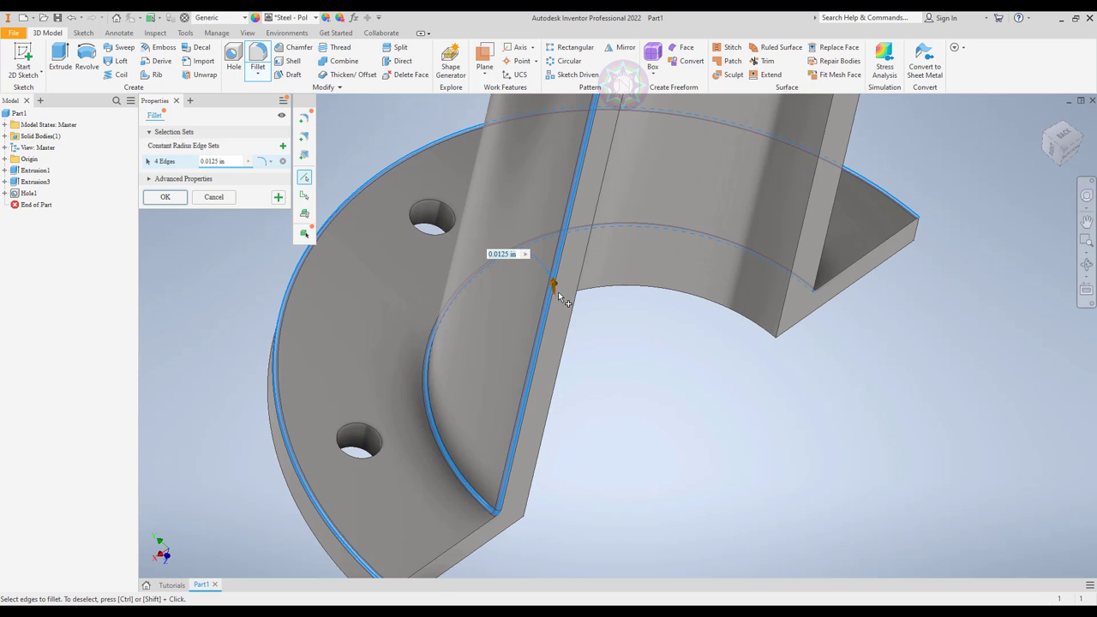
# Add the bottom and remaining flange edges for seven edges total and create Fillet1.
pyautogui.click(482, 535)
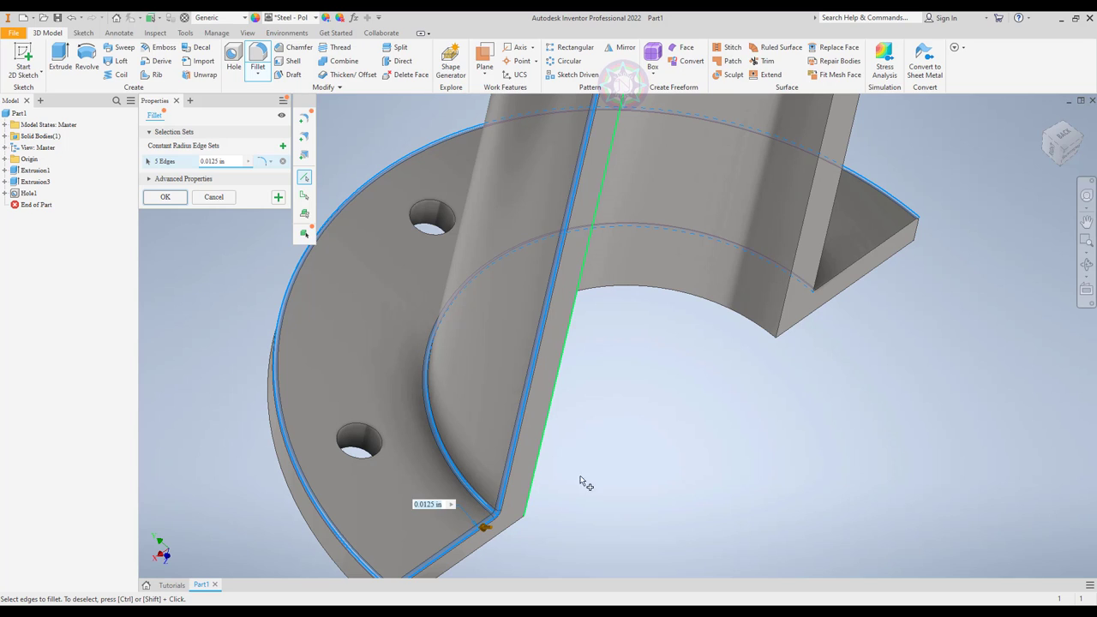
pyautogui.scroll(2, 822, 383)
pyautogui.keyDown('shift'); pyautogui.moveTo(837, 361); pyautogui.dragTo(788, 399, button='middle'); pyautogui.keyUp('shift')
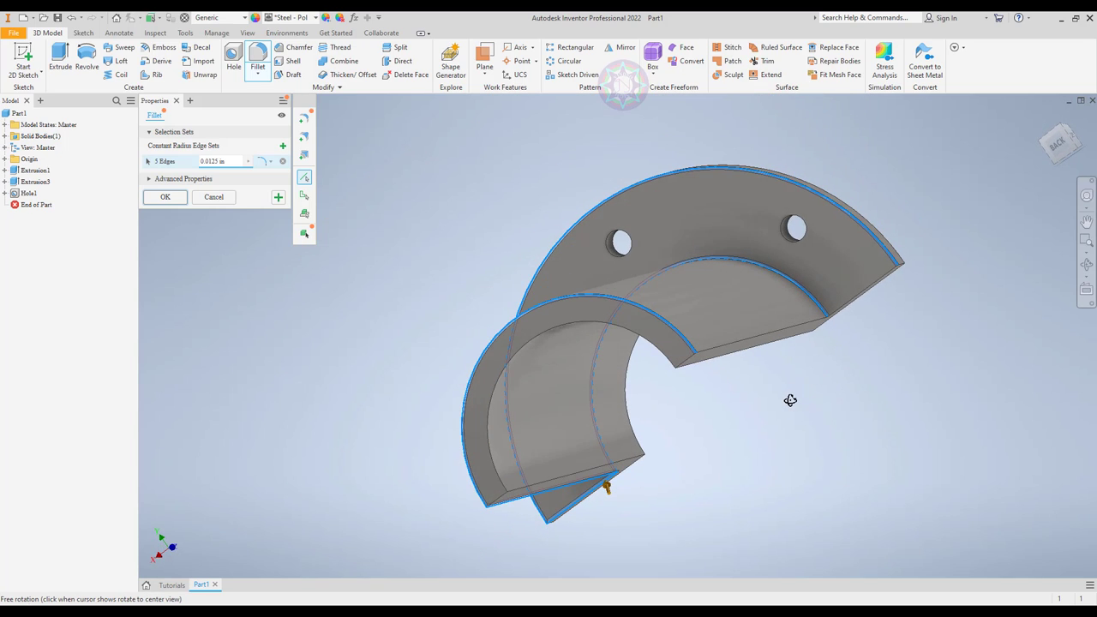
pyautogui.click(759, 340)
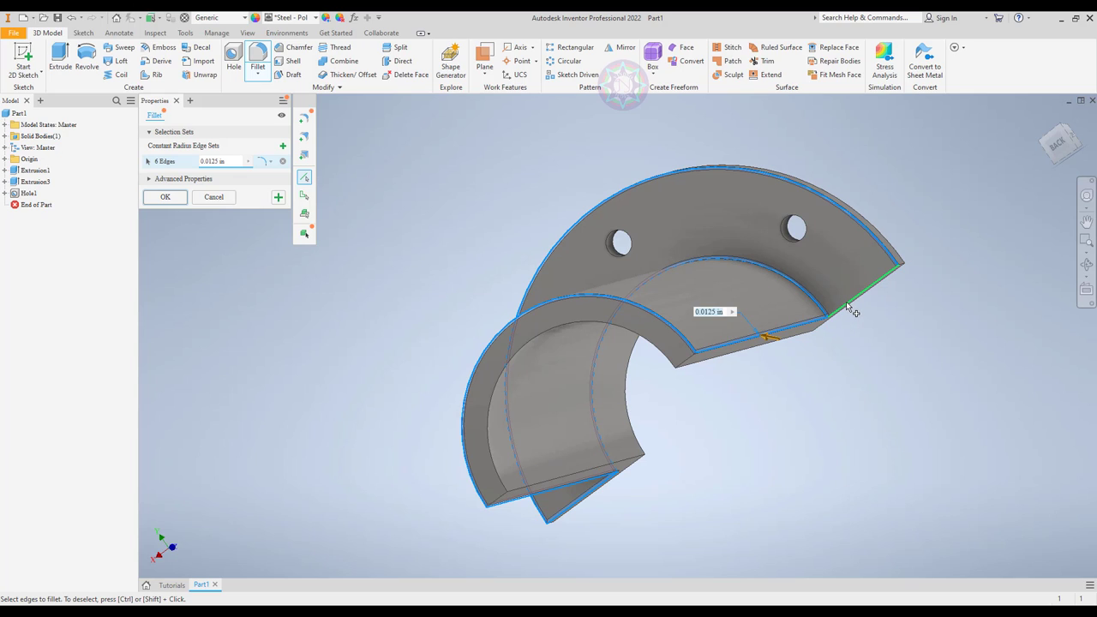
pyautogui.scroll(5, 883, 300)
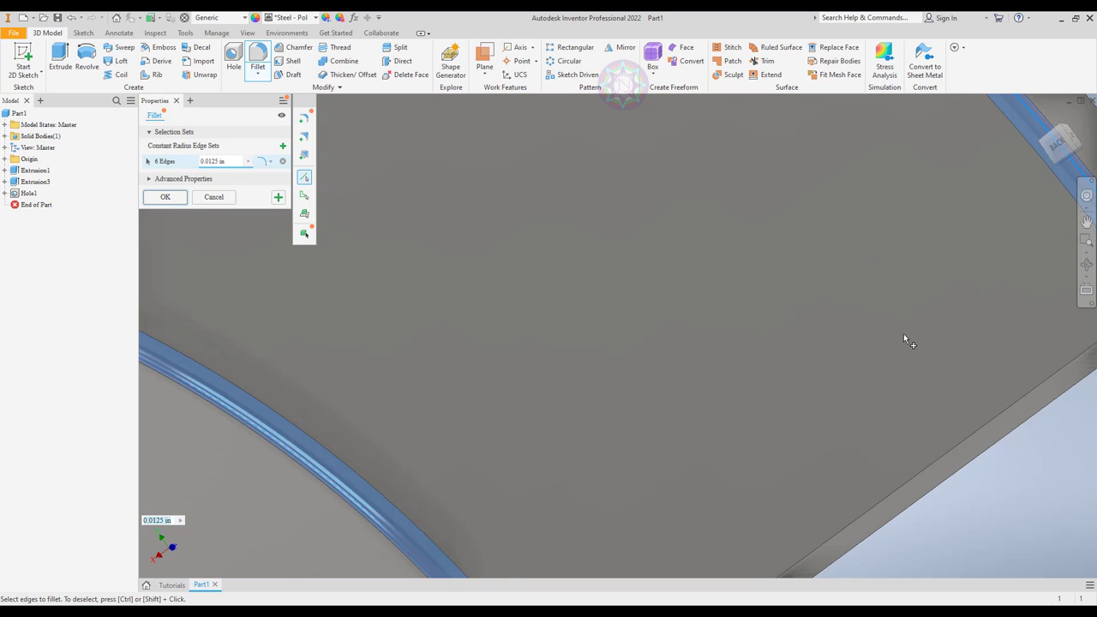
pyautogui.scroll(-2, 904, 334)
pyautogui.click(914, 382)
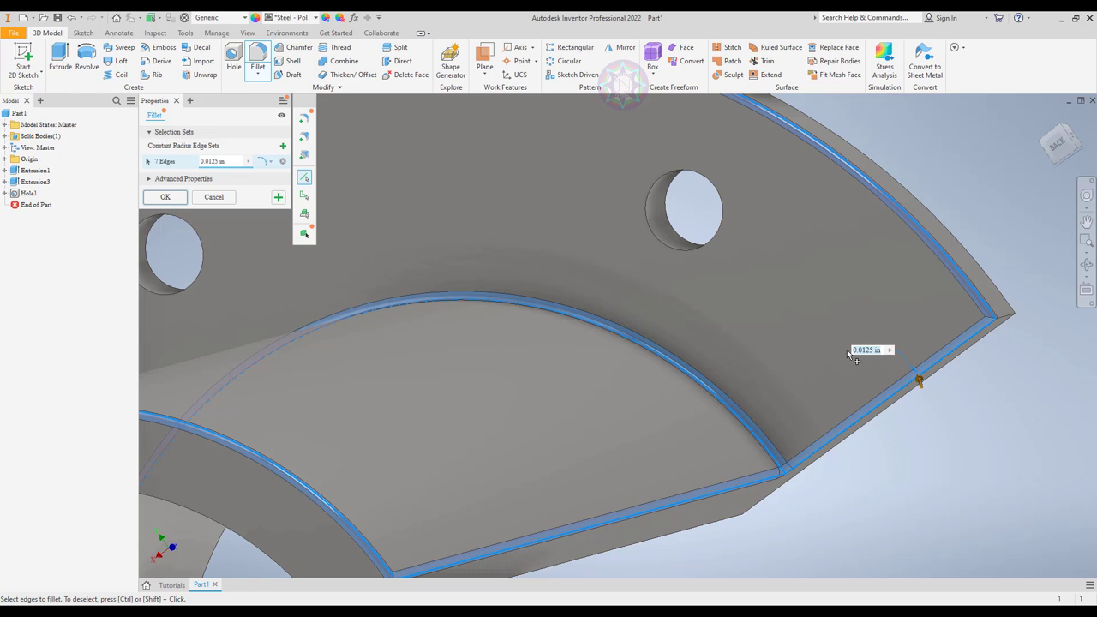
pyautogui.scroll(-2, 843, 346)
pyautogui.scroll(-2, 844, 346)
pyautogui.scroll(-2, 814, 353)
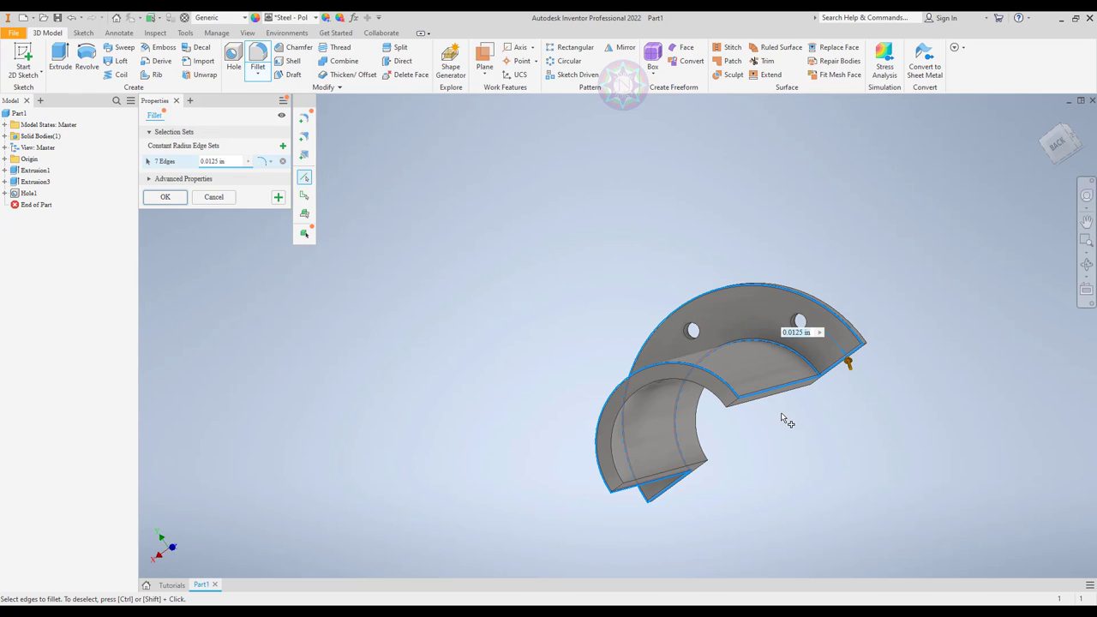
pyautogui.moveTo(781, 413)
pyautogui.keyDown('shift'); pyautogui.mouseDown(button='middle')
pyautogui.moveTo(800, 404)
pyautogui.moveTo(894, 431)
pyautogui.moveTo(786, 394)
pyautogui.moveTo(863, 412)
pyautogui.mouseUp(button='middle'); pyautogui.keyUp('shift')
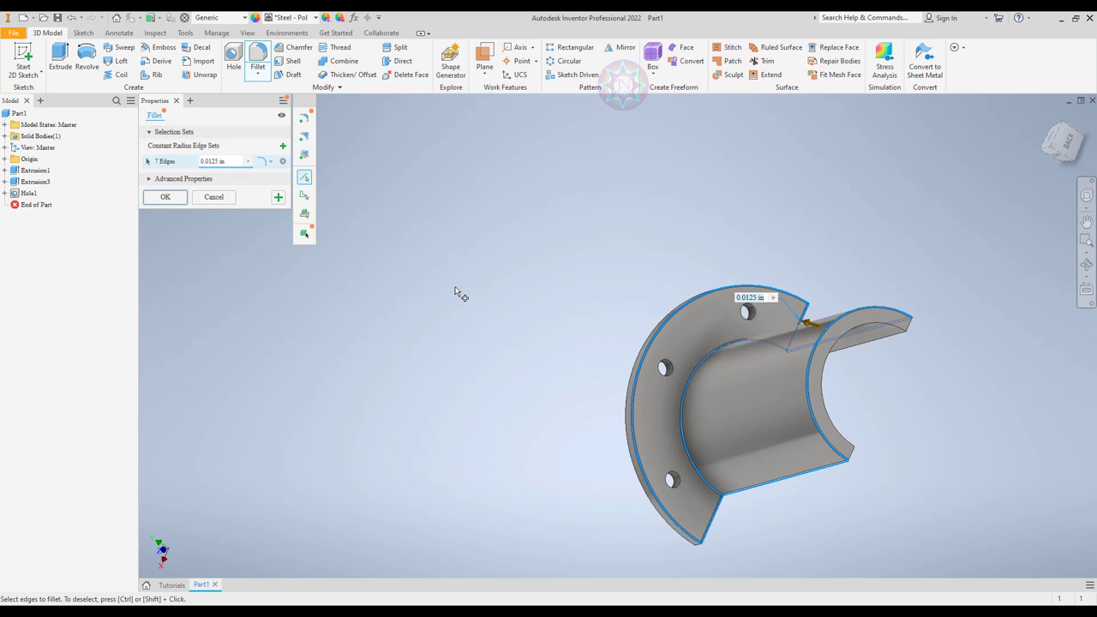
pyautogui.moveTo(455, 292)
pyautogui.keyDown('shift'); pyautogui.mouseDown(button='middle')
pyautogui.moveTo(597, 260)
pyautogui.moveTo(591, 248)
pyautogui.moveTo(546, 248)
pyautogui.moveTo(417, 257)
pyautogui.moveTo(392, 272)
pyautogui.moveTo(387, 252)
pyautogui.mouseUp(button='middle'); pyautogui.keyUp('shift')
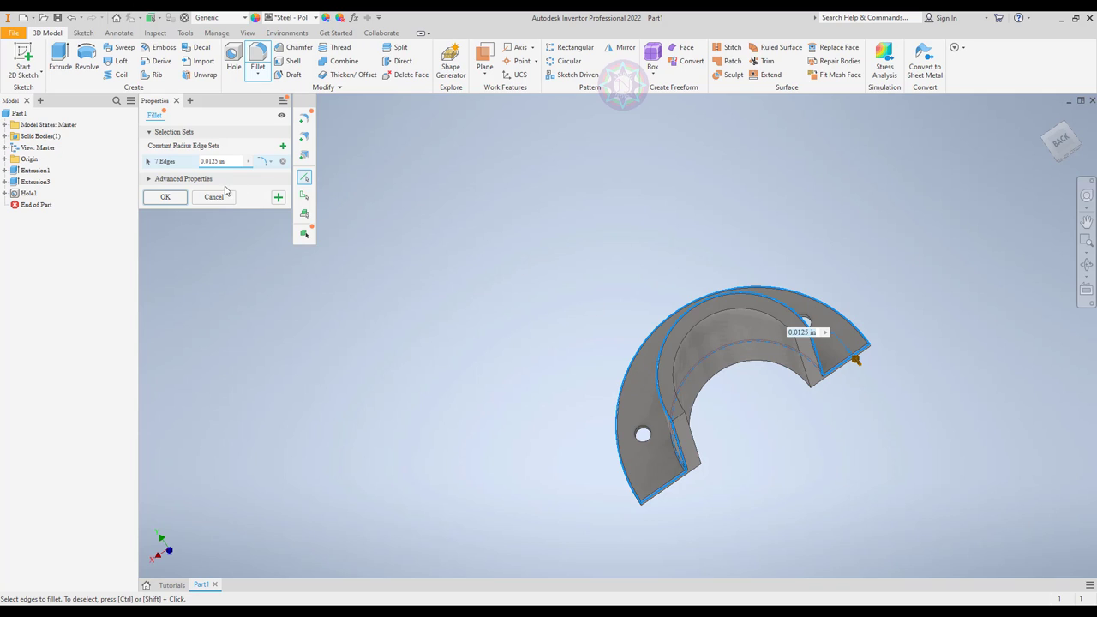
pyautogui.click(180, 198)
# Start a chamfer on the first flange bolt-hole edge with a 0.0125 in distance.
pyautogui.moveTo(398, 245)
pyautogui.keyDown('shift'); pyautogui.mouseDown(button='middle')
pyautogui.moveTo(469, 261)
pyautogui.moveTo(470, 248)
pyautogui.mouseUp(button='middle'); pyautogui.keyUp('shift')
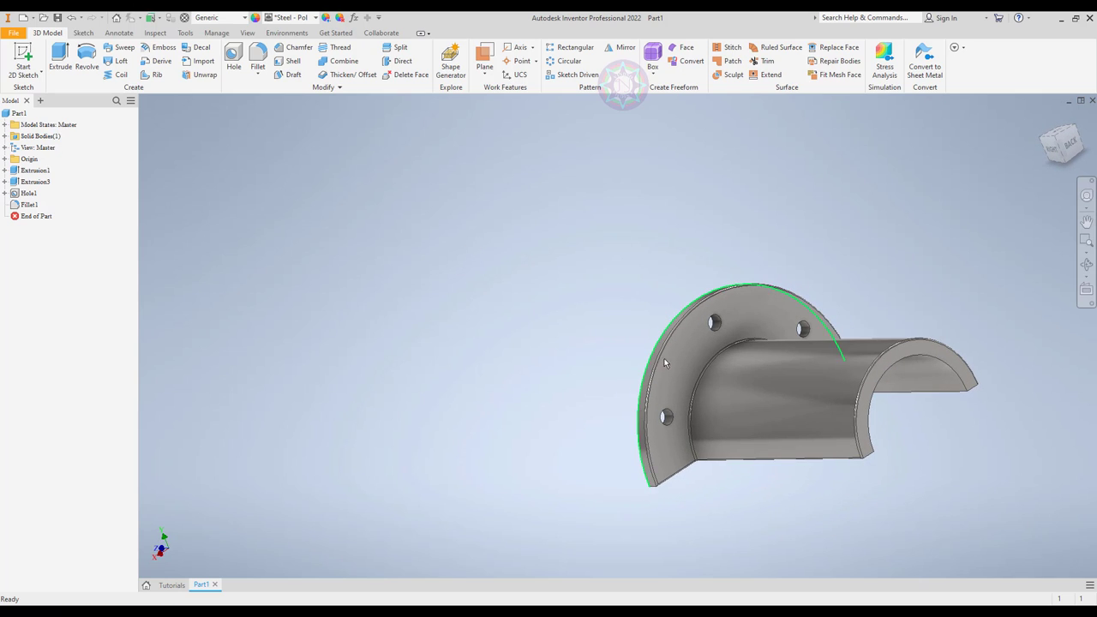
pyautogui.scroll(5, 703, 369)
pyautogui.scroll(-5, 703, 368)
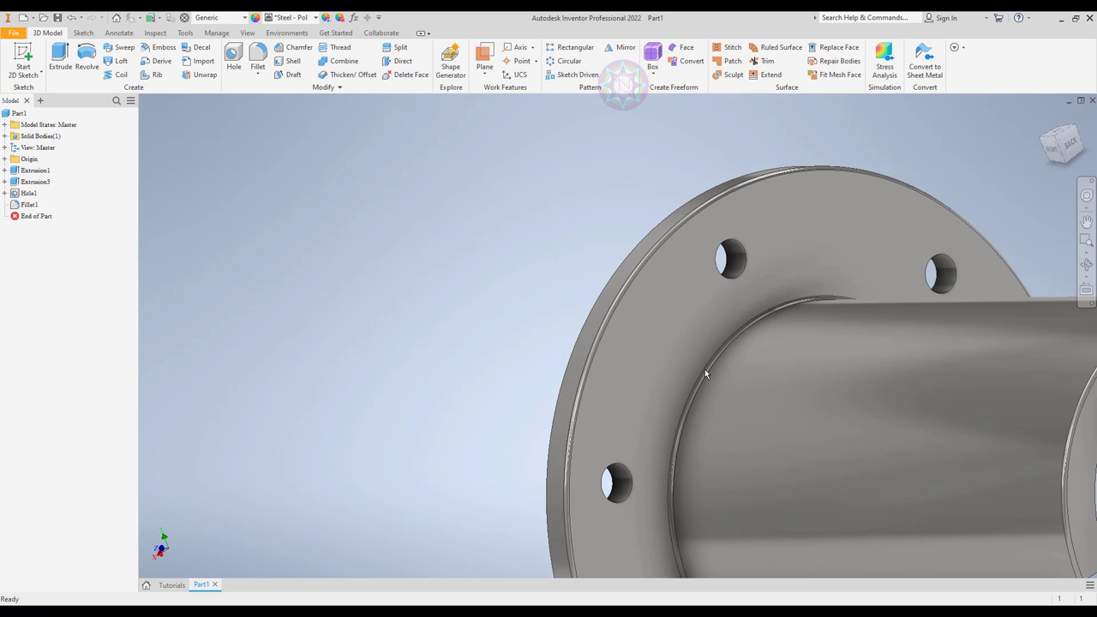
pyautogui.moveTo(714, 365); pyautogui.dragTo(631, 309, button='middle')
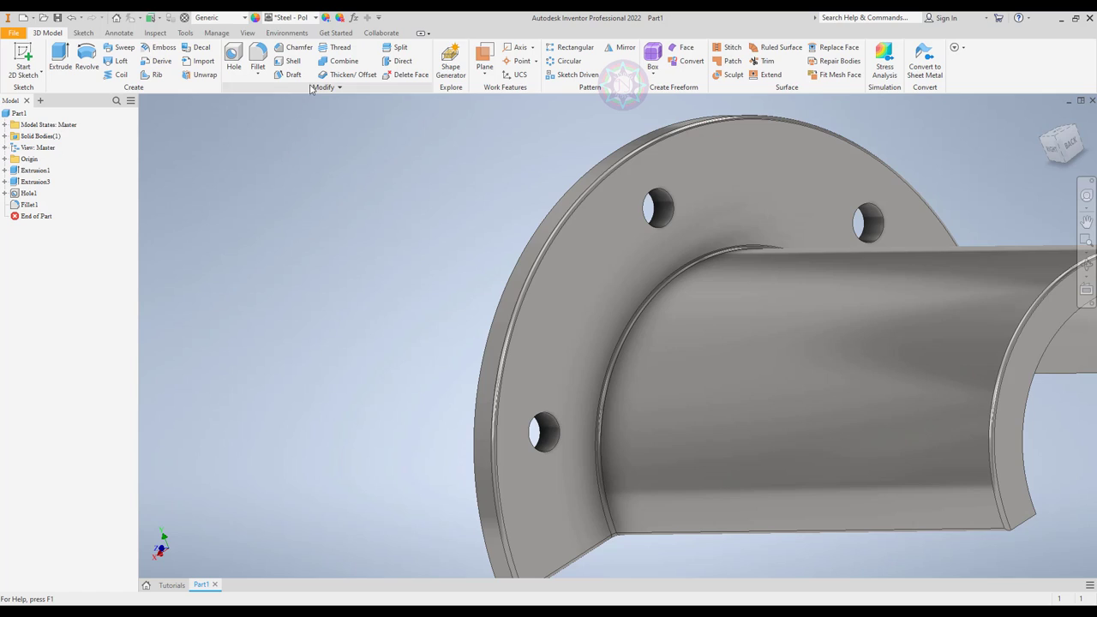
pyautogui.click(300, 48)
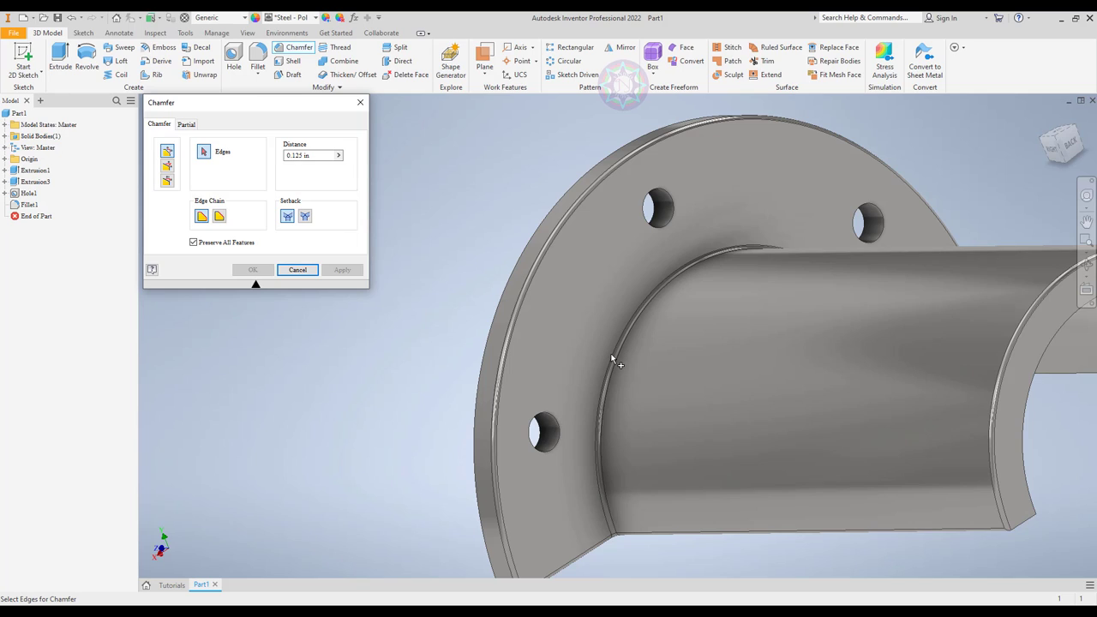
pyautogui.scroll(-5, 547, 437)
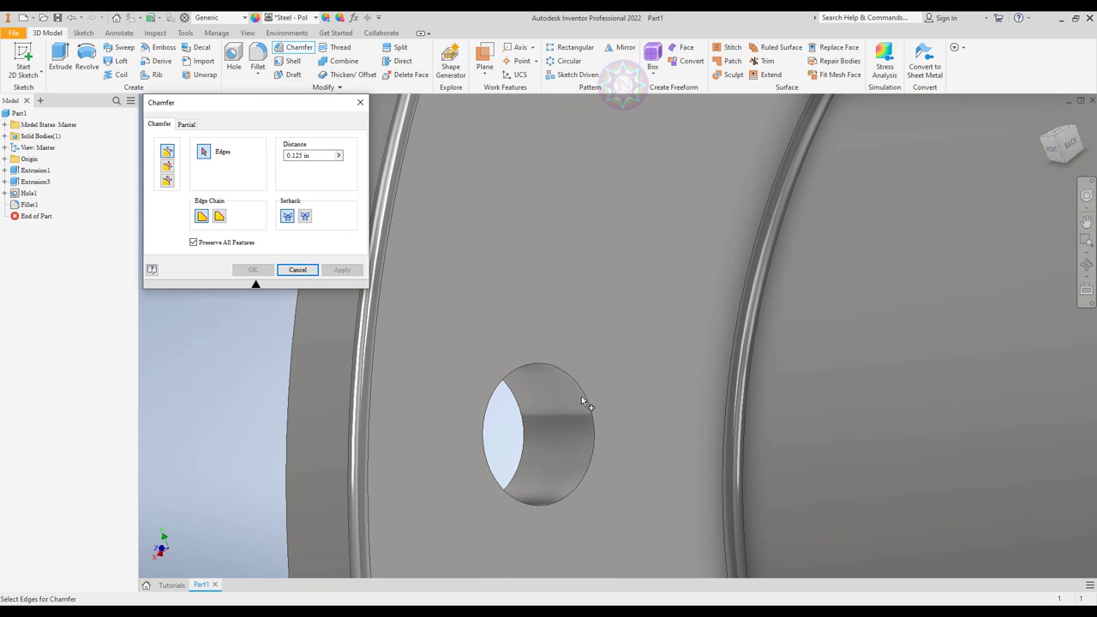
pyautogui.click(582, 400)
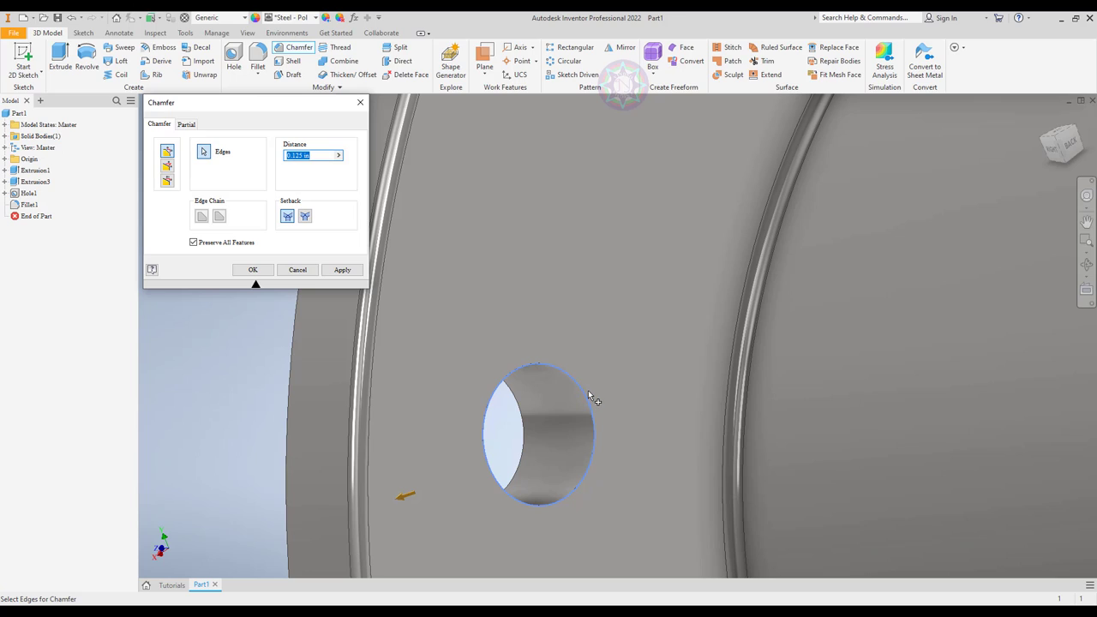
pyautogui.click(290, 155)
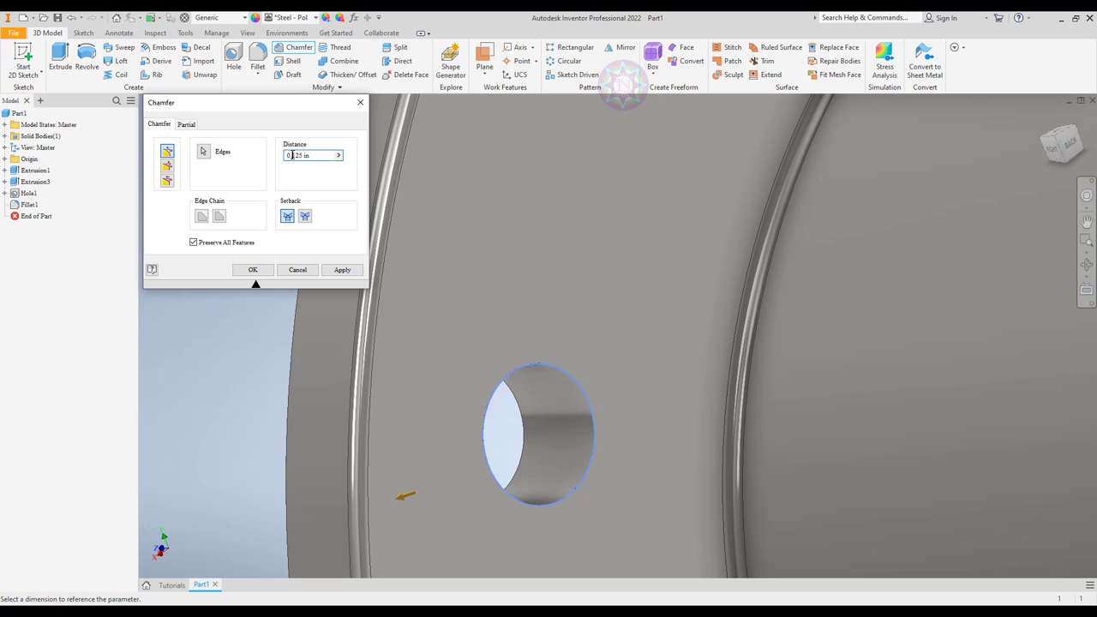
pyautogui.write('0')
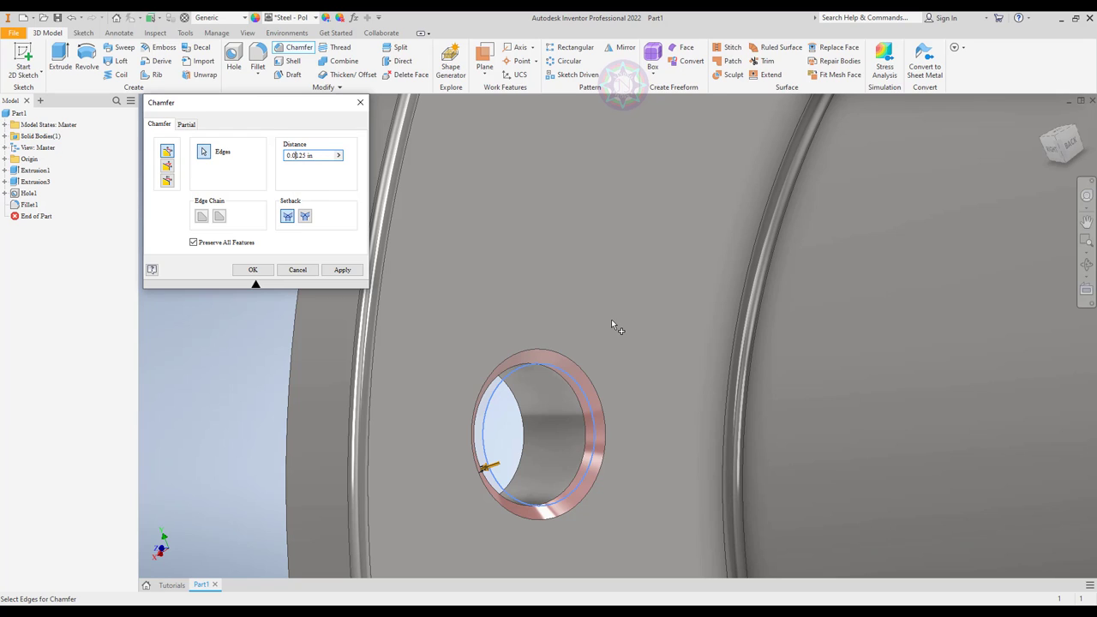
# Add the other two bolt-hole edges and create Chamfer1.
pyautogui.scroll(-2, 613, 315)
pyautogui.scroll(-2, 613, 314)
pyautogui.scroll(-2, 613, 315)
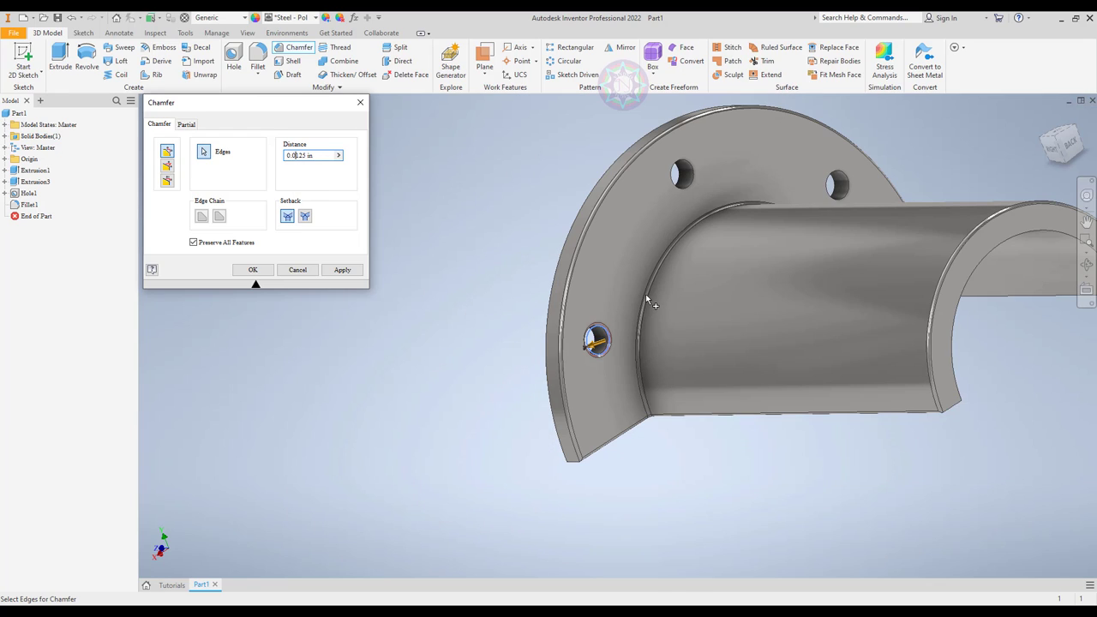
pyautogui.keyDown('shift'); pyautogui.moveTo(645, 294); pyautogui.dragTo(610, 233, button='middle'); pyautogui.keyUp('shift')
pyautogui.scroll(3, 614, 226)
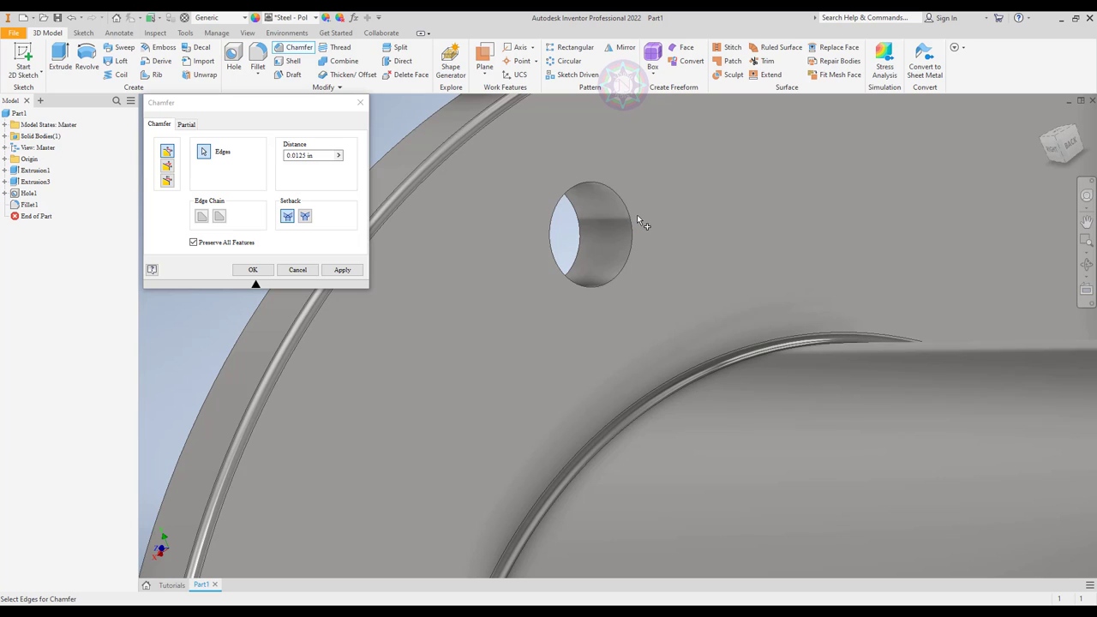
pyautogui.click(637, 222)
pyautogui.scroll(-3, 712, 241)
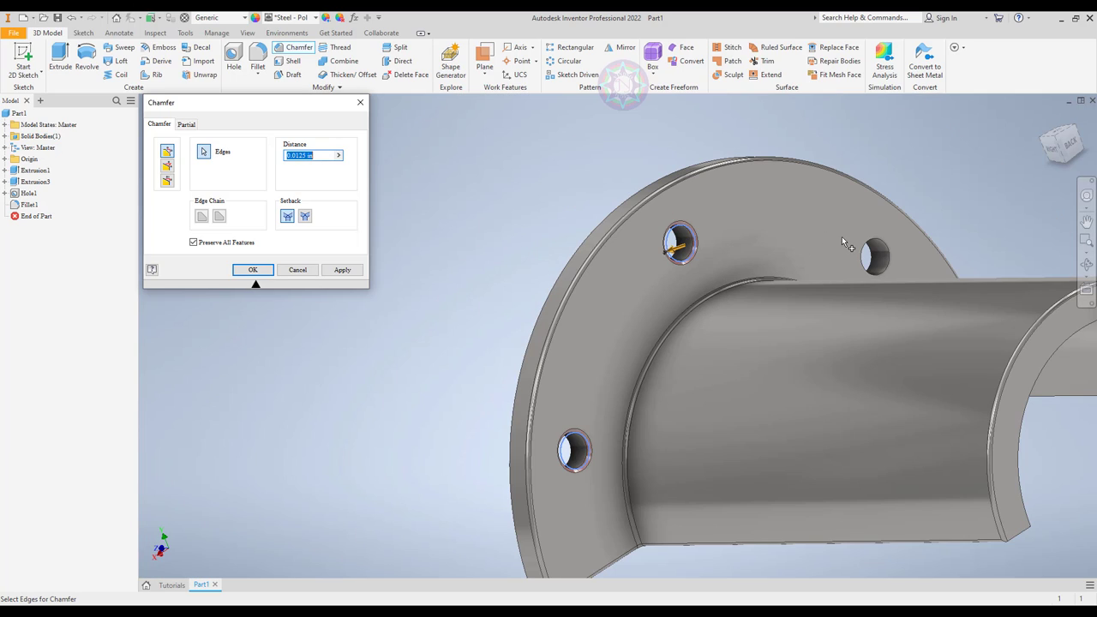
pyautogui.click(876, 243)
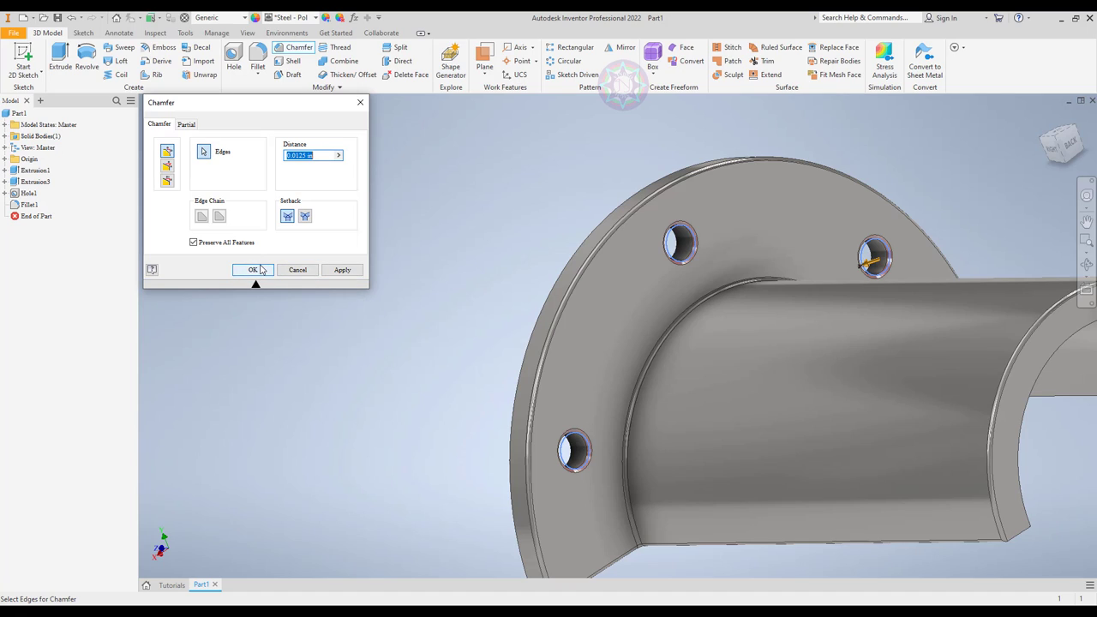
pyautogui.click(262, 271)
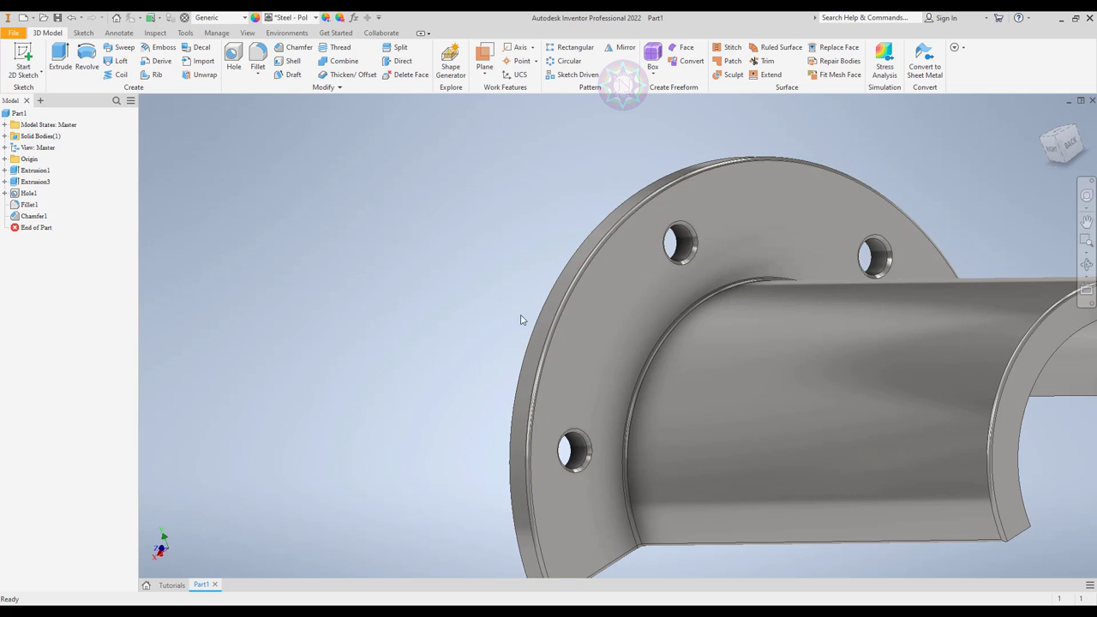
pyautogui.moveTo(468, 314); pyautogui.dragTo(296, 281, button='middle')
pyautogui.moveTo(571, 395)
pyautogui.keyDown('shift'); pyautogui.mouseDown(button='middle')
pyautogui.moveTo(586, 397)
pyautogui.moveTo(517, 378)
pyautogui.moveTo(453, 404)
pyautogui.moveTo(657, 386)
pyautogui.mouseUp(button='middle'); pyautogui.keyUp('shift')
pyautogui.scroll(-3, 560, 399)
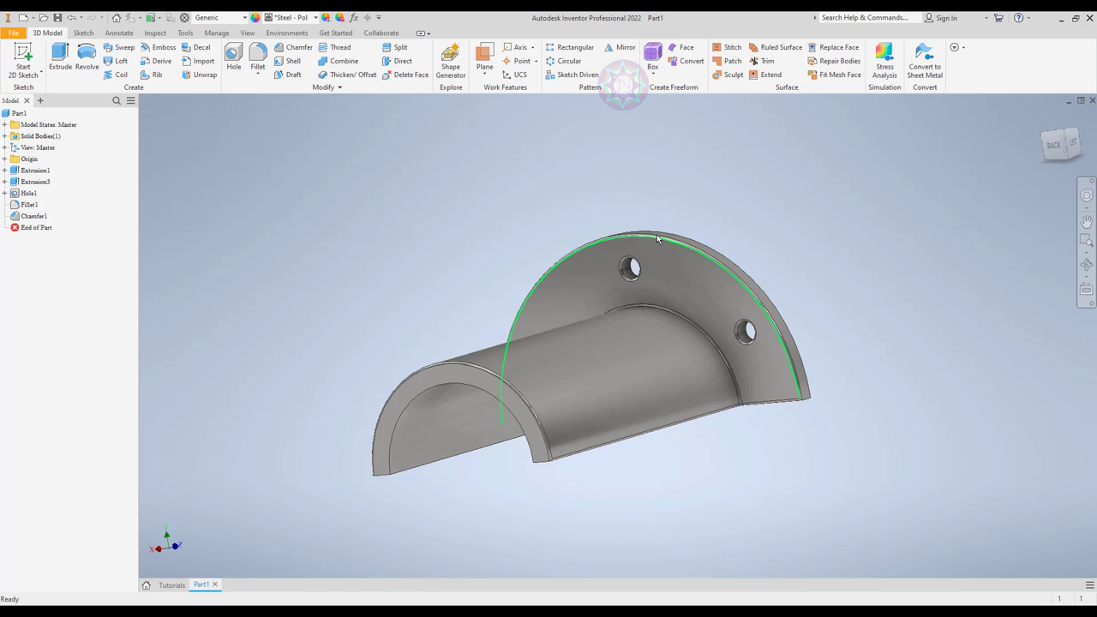
pyautogui.scroll(5, 673, 198)
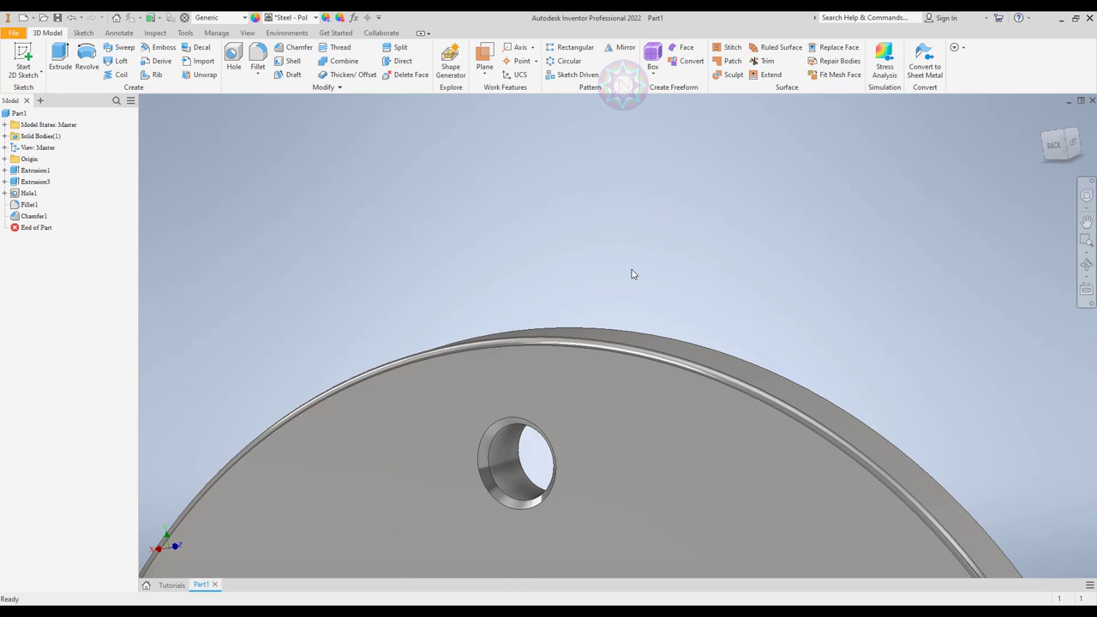
pyautogui.moveTo(632, 273); pyautogui.dragTo(725, 152, button='middle')
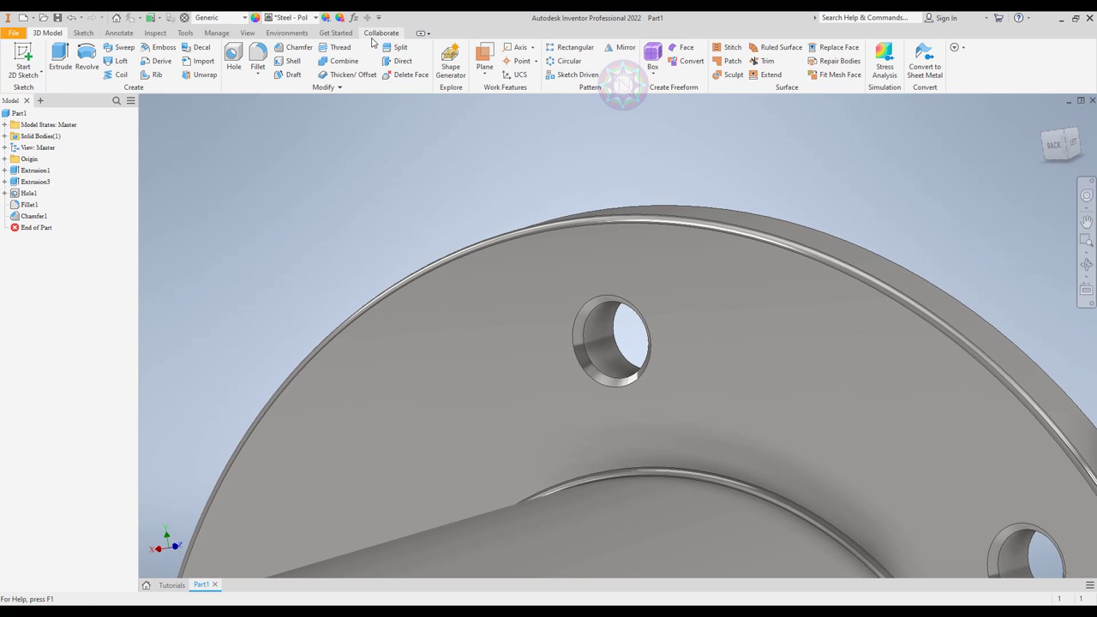
# In Adjust Appearance, select the upper flange hole's chamfer face.
pyautogui.click(329, 18)
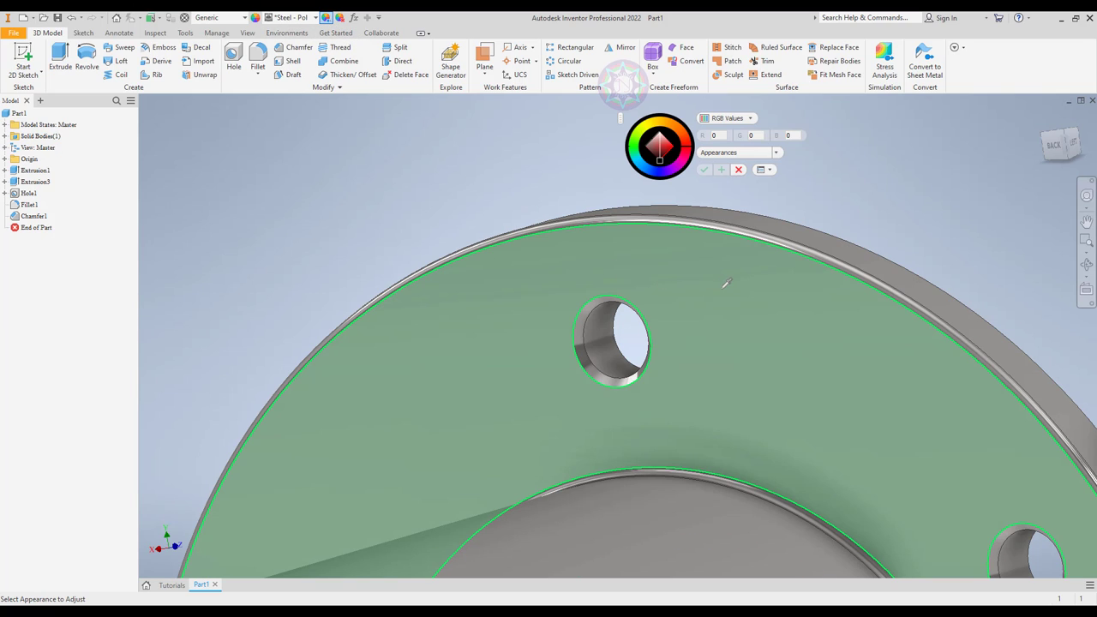
pyautogui.scroll(-3, 725, 282)
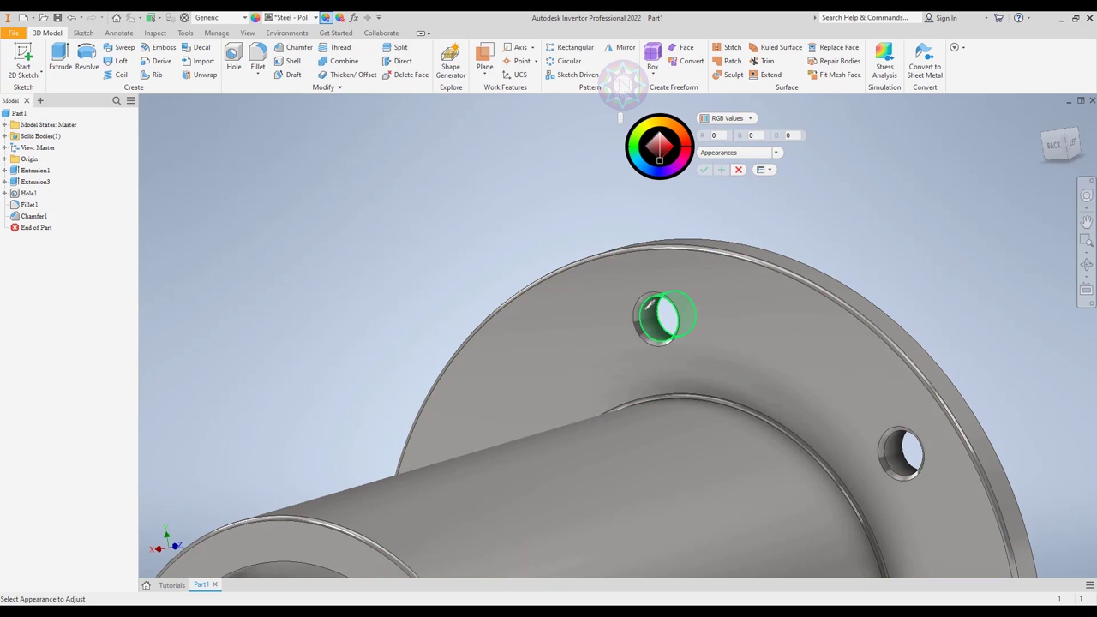
pyautogui.scroll(5, 640, 307)
pyautogui.scroll(2, 641, 307)
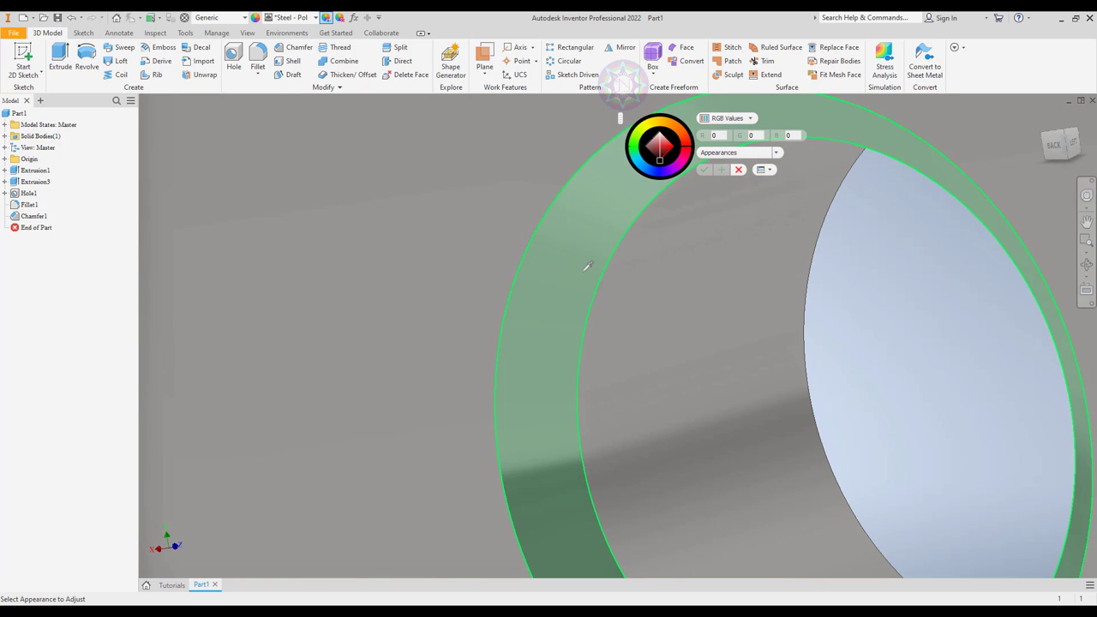
pyautogui.click(587, 267)
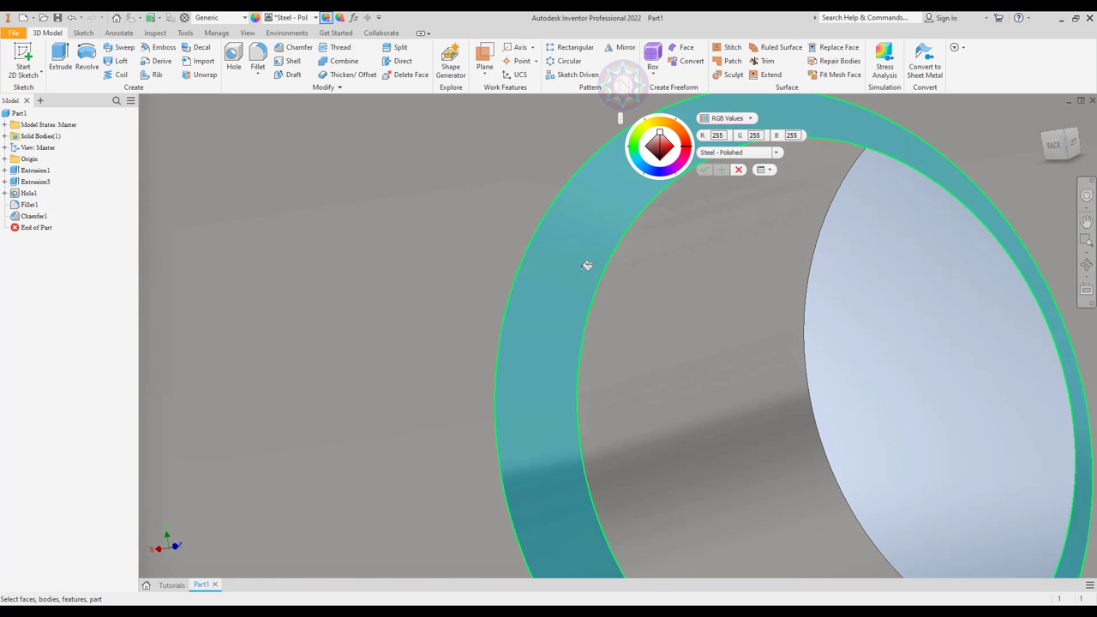
pyautogui.scroll(-3, 588, 267)
pyautogui.scroll(-3, 643, 343)
pyautogui.scroll(-1, 728, 369)
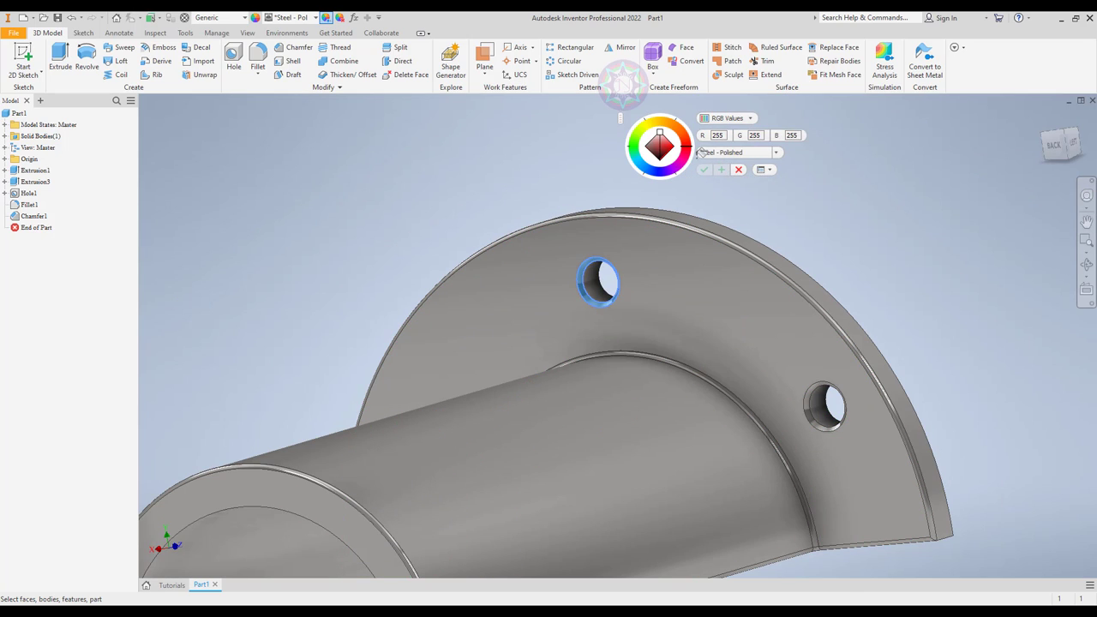
# Tint the chamfer face light blue (RGB 0, 204, 255) and apply it.
pyautogui.click(686, 141)
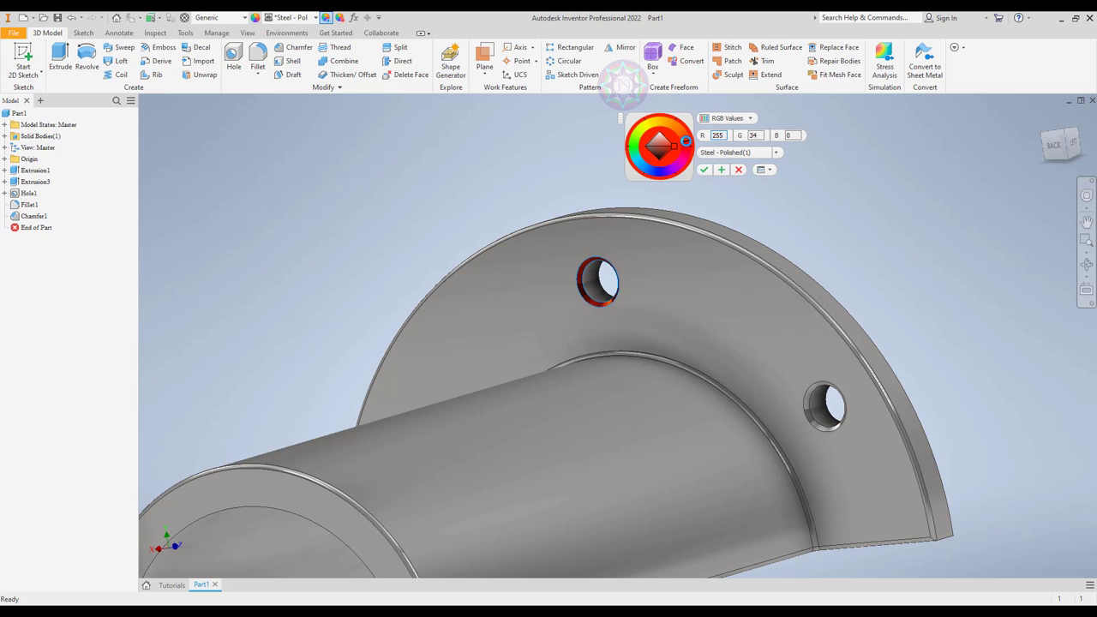
pyautogui.click(639, 134)
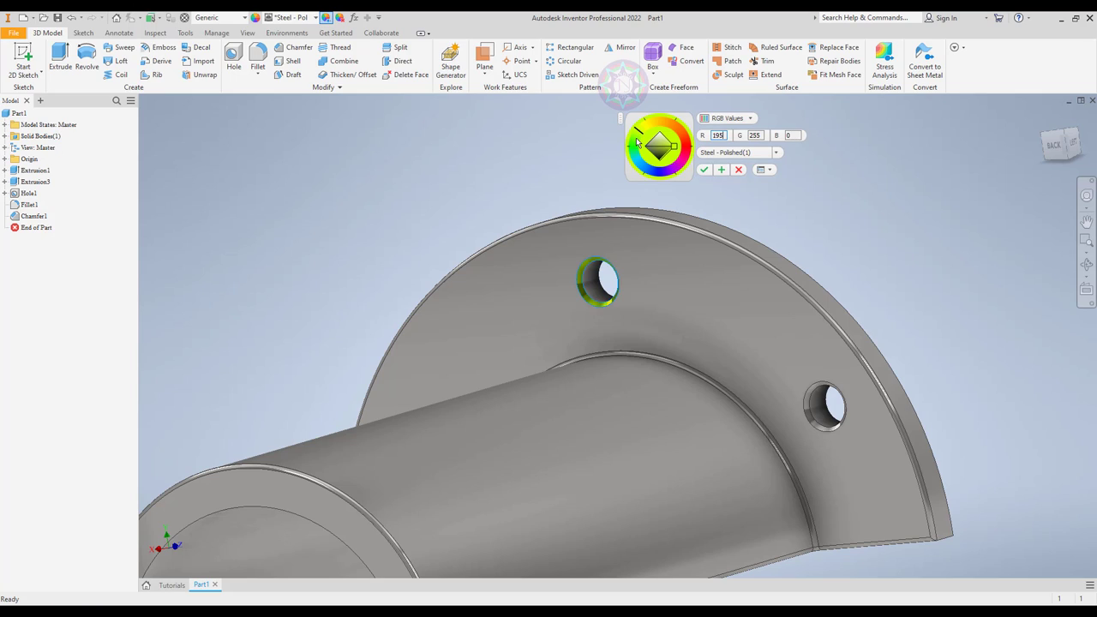
pyautogui.click(637, 143)
pyautogui.click(636, 147)
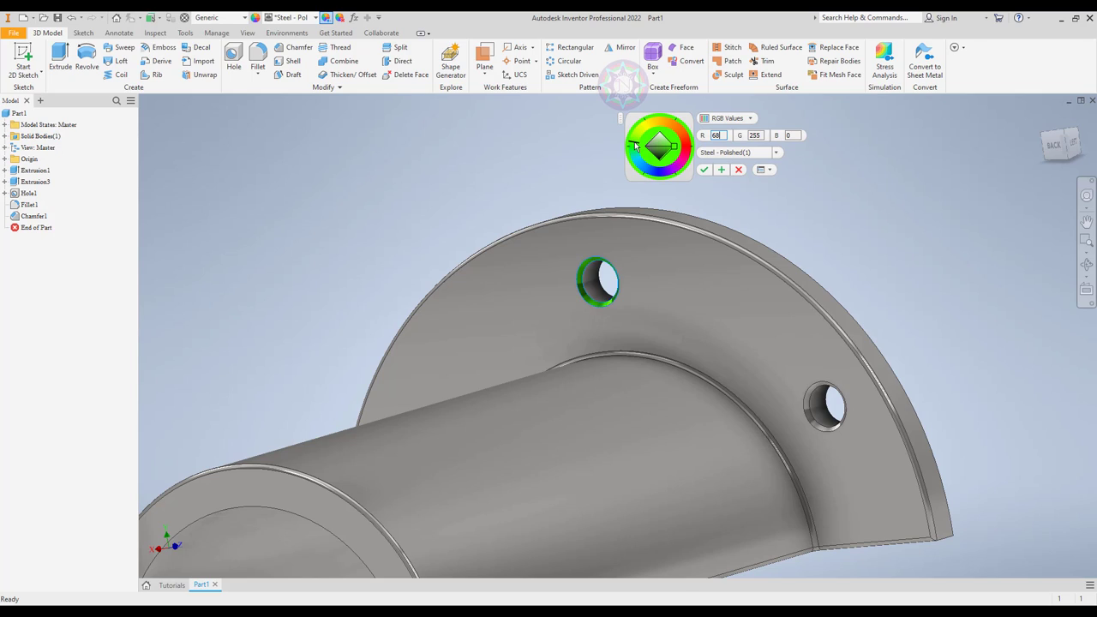
pyautogui.click(637, 154)
pyautogui.click(639, 165)
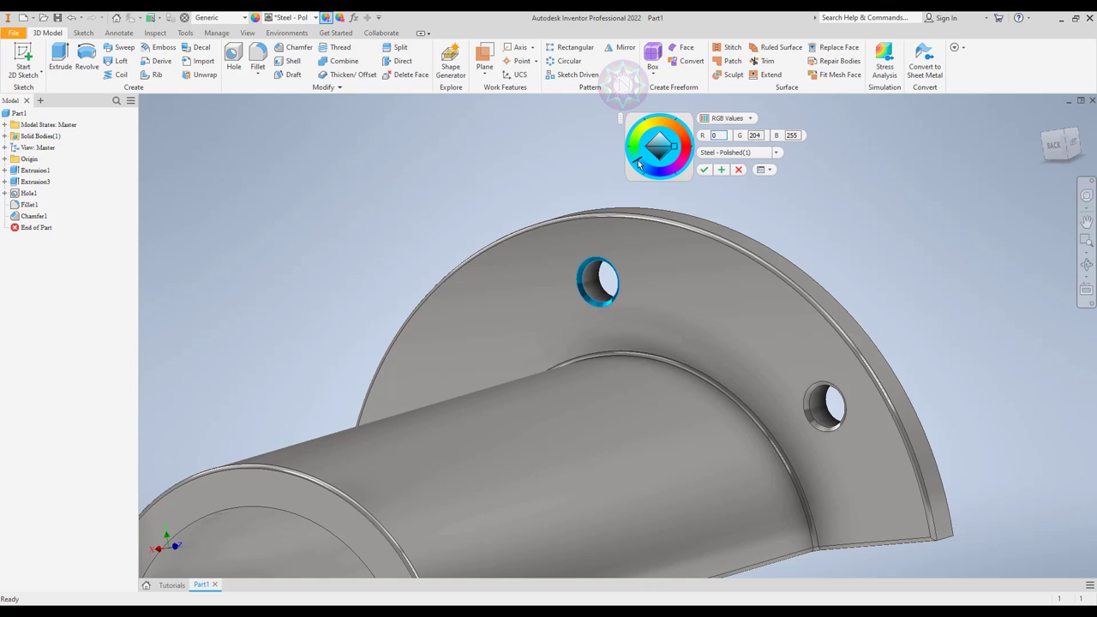
pyautogui.click(720, 170)
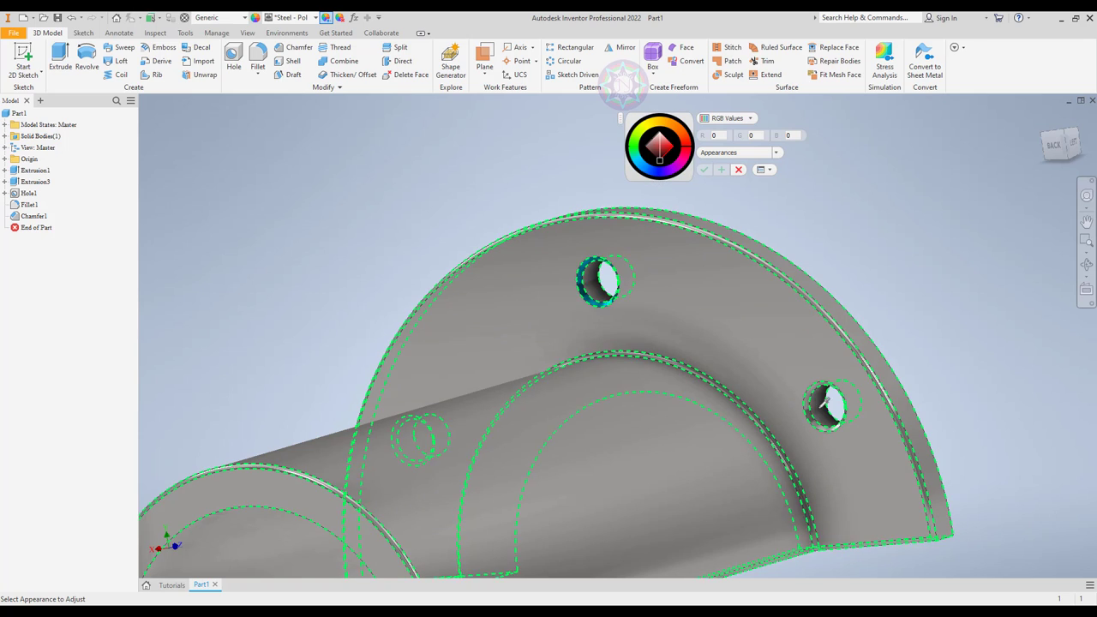
# Tint the right-hand hole's chamfer blue (RGB 0, 166, 255).
pyautogui.click(813, 397)
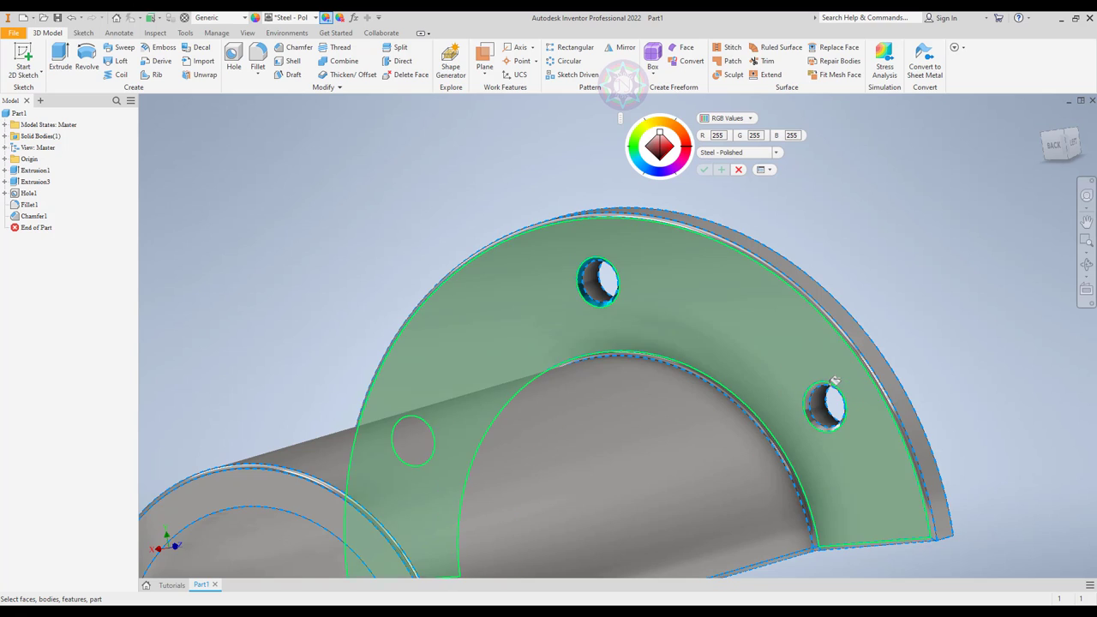
pyautogui.scroll(5, 836, 396)
pyautogui.click(773, 361)
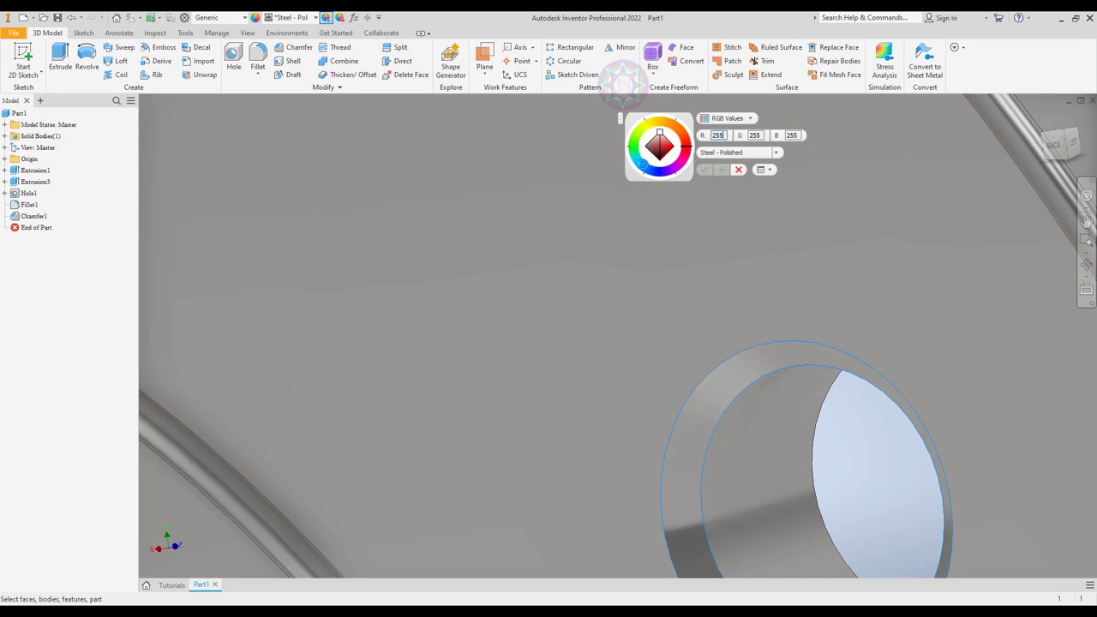
pyautogui.click(642, 164)
pyautogui.scroll(-3, 678, 243)
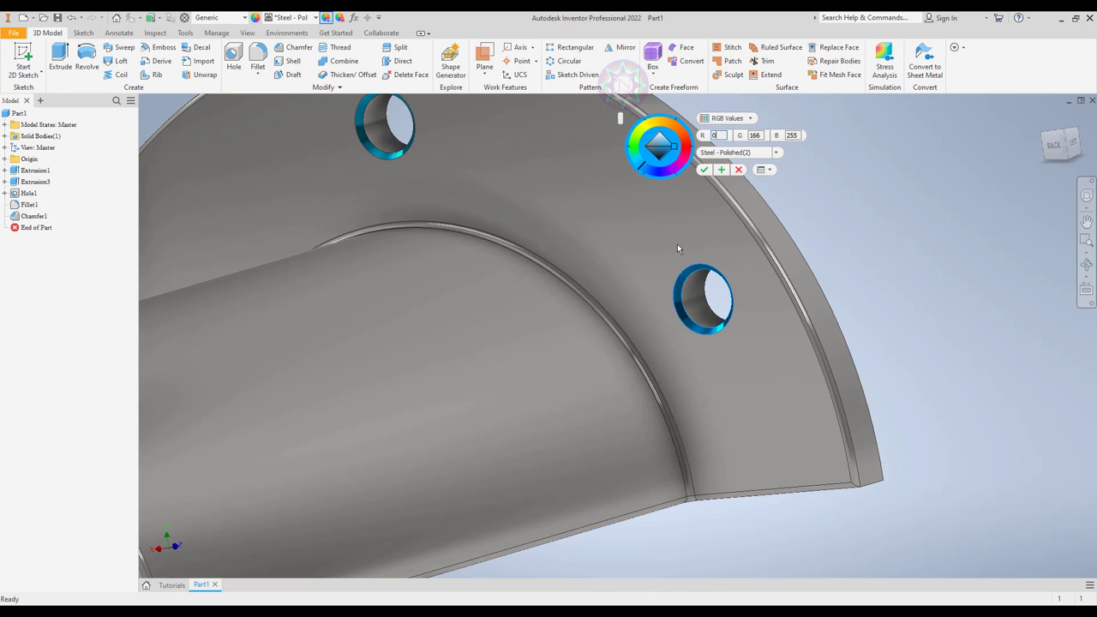
pyautogui.scroll(-3, 677, 249)
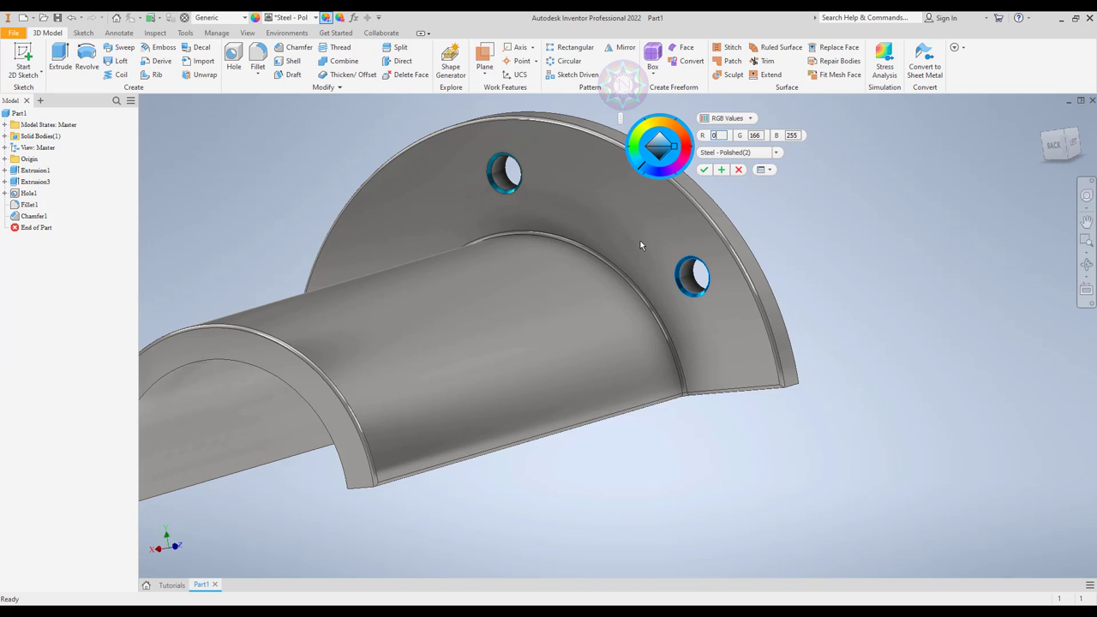
pyautogui.moveTo(641, 246)
pyautogui.keyDown('shift'); pyautogui.mouseDown(button='middle')
pyautogui.moveTo(718, 279)
pyautogui.moveTo(693, 294)
pyautogui.mouseUp(button='middle'); pyautogui.keyUp('shift')
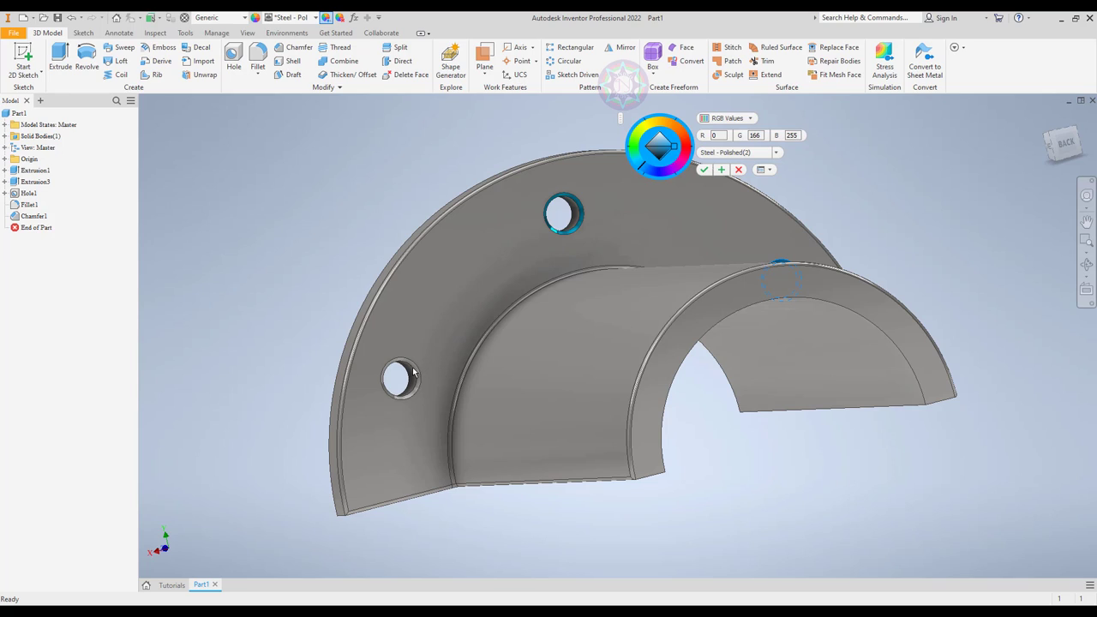
pyautogui.click(723, 170)
# Tint the lower hole's chamfer ring the same blue.
pyautogui.scroll(5, 404, 378)
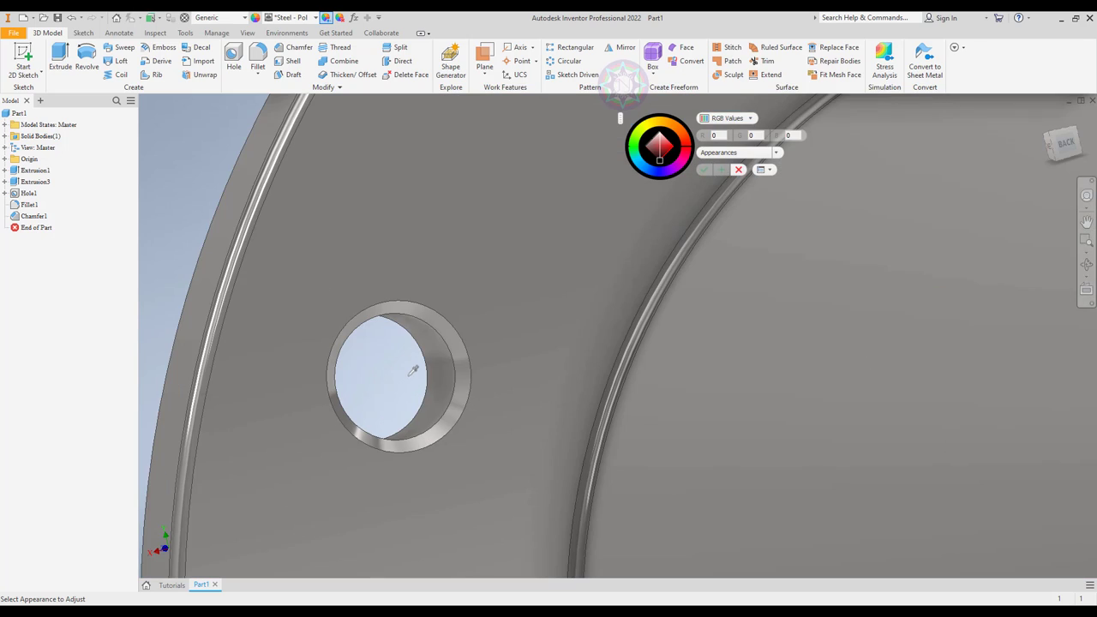
pyautogui.click(459, 336)
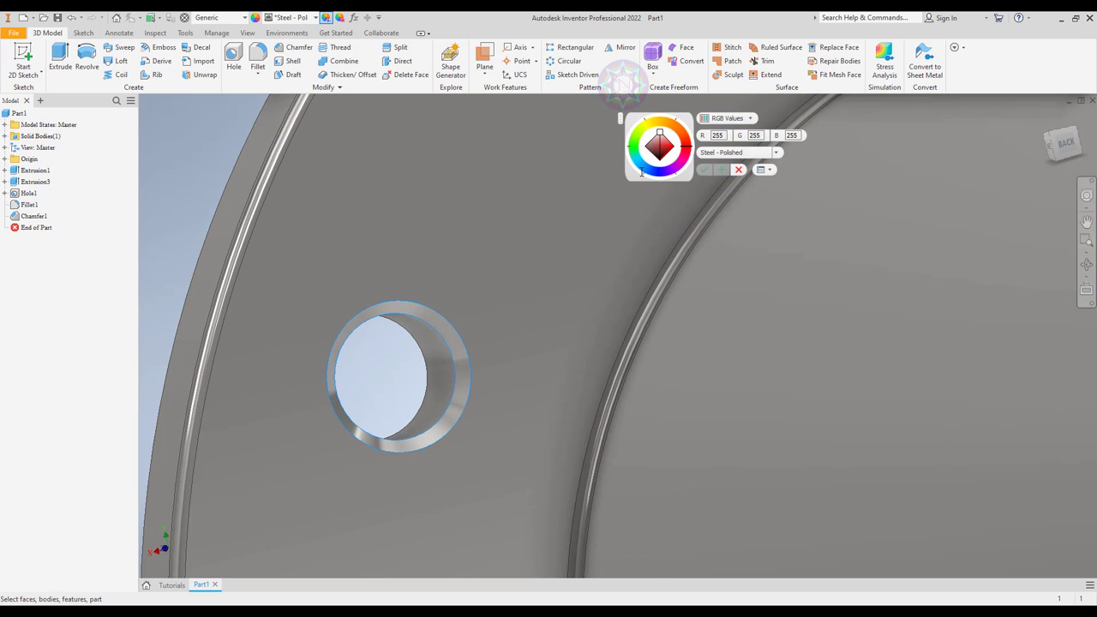
pyautogui.click(642, 165)
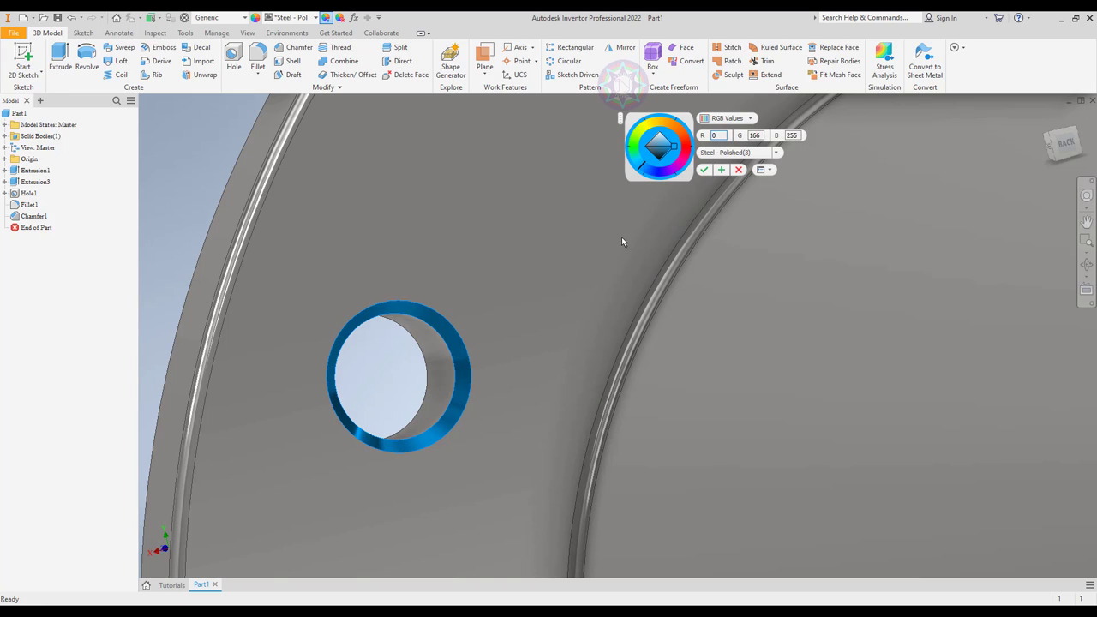
pyautogui.scroll(-2, 607, 281)
pyautogui.scroll(-2, 606, 282)
pyautogui.scroll(-1, 607, 281)
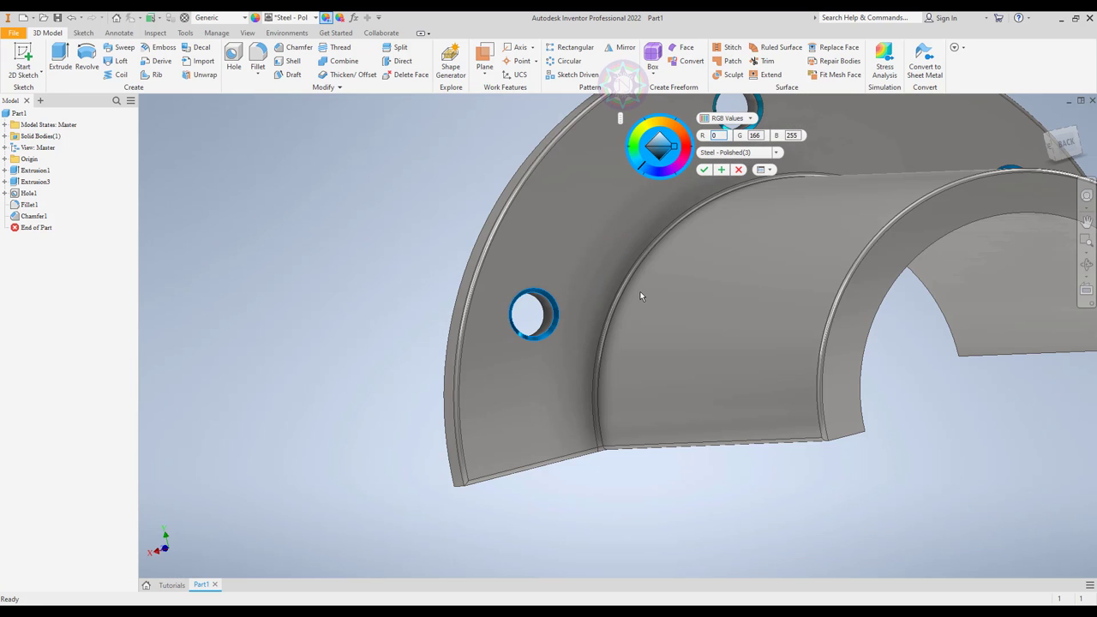
pyautogui.scroll(-2, 641, 296)
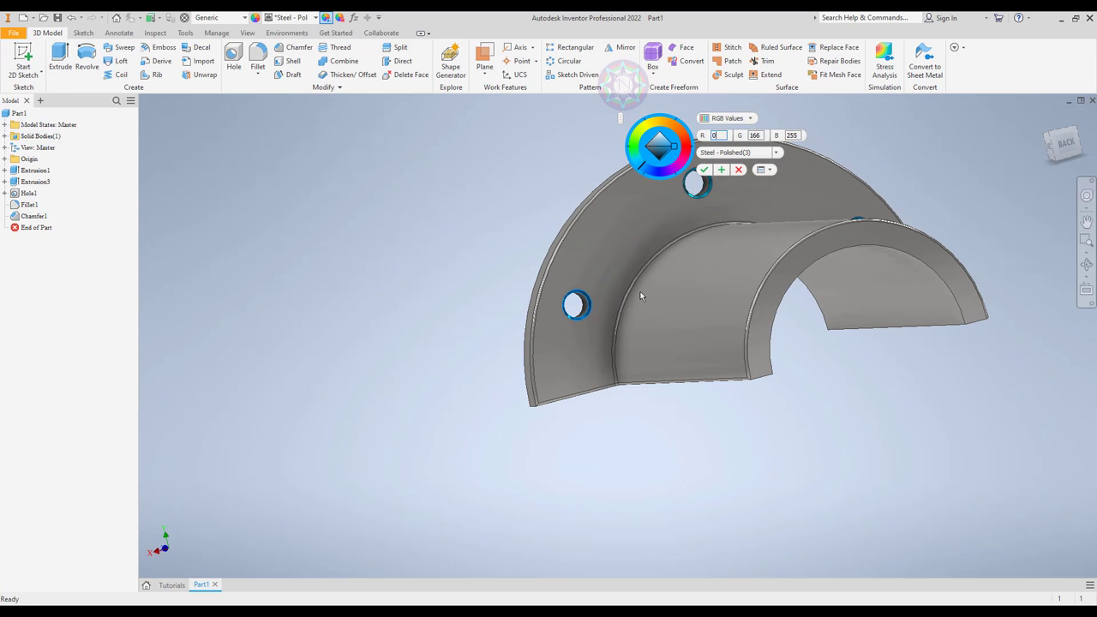
pyautogui.click(723, 171)
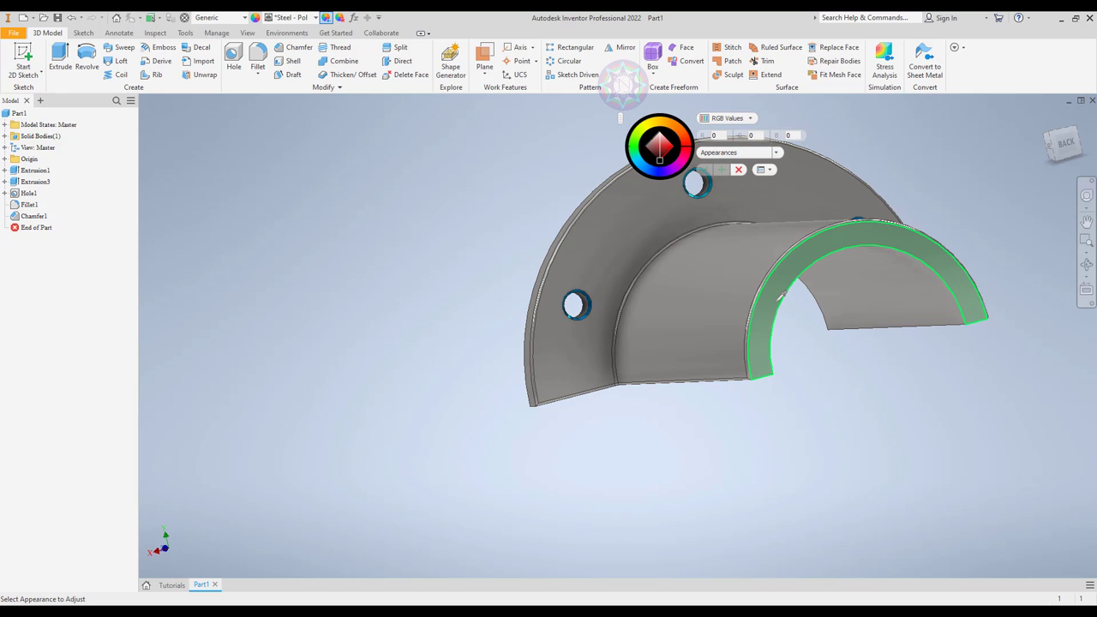
# Tint the pipe-to-flange fillet green.
pyautogui.scroll(5, 683, 252)
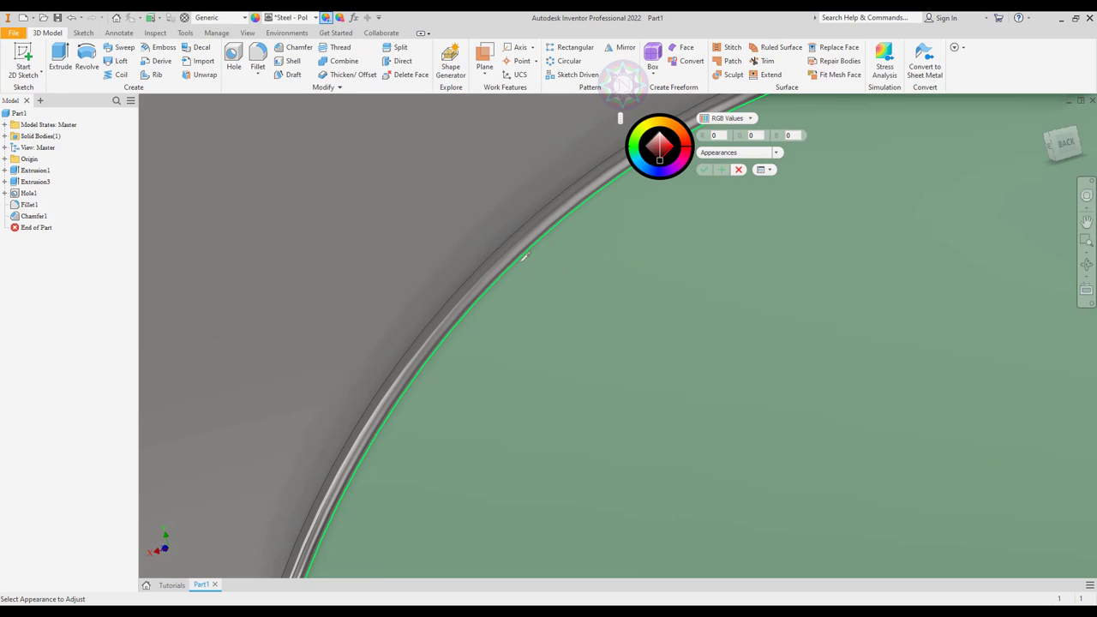
pyautogui.click(514, 248)
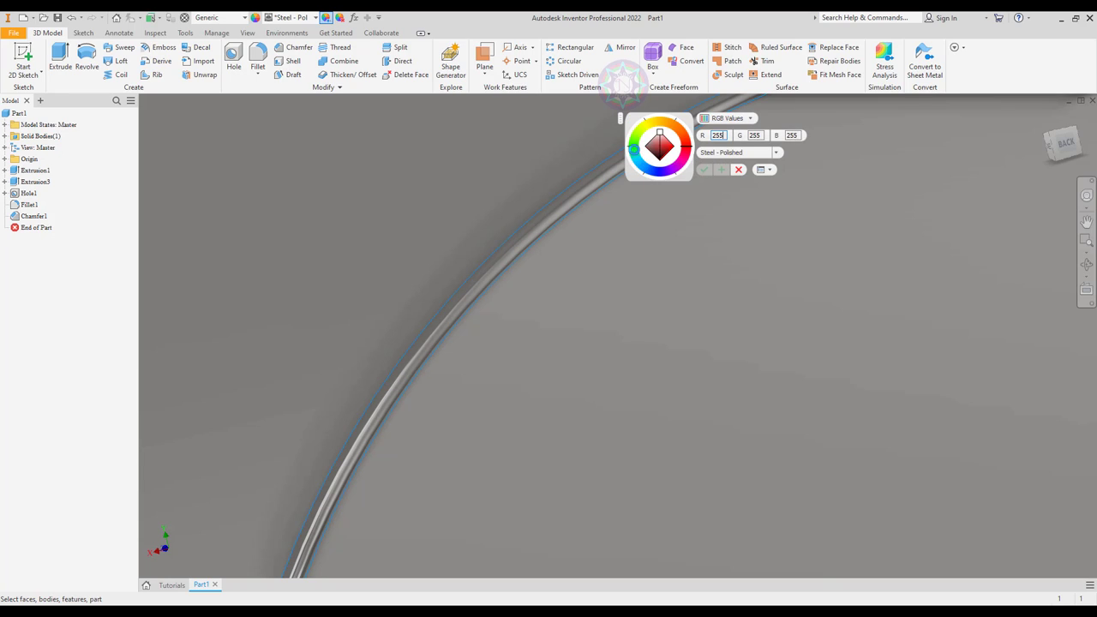
pyautogui.click(633, 148)
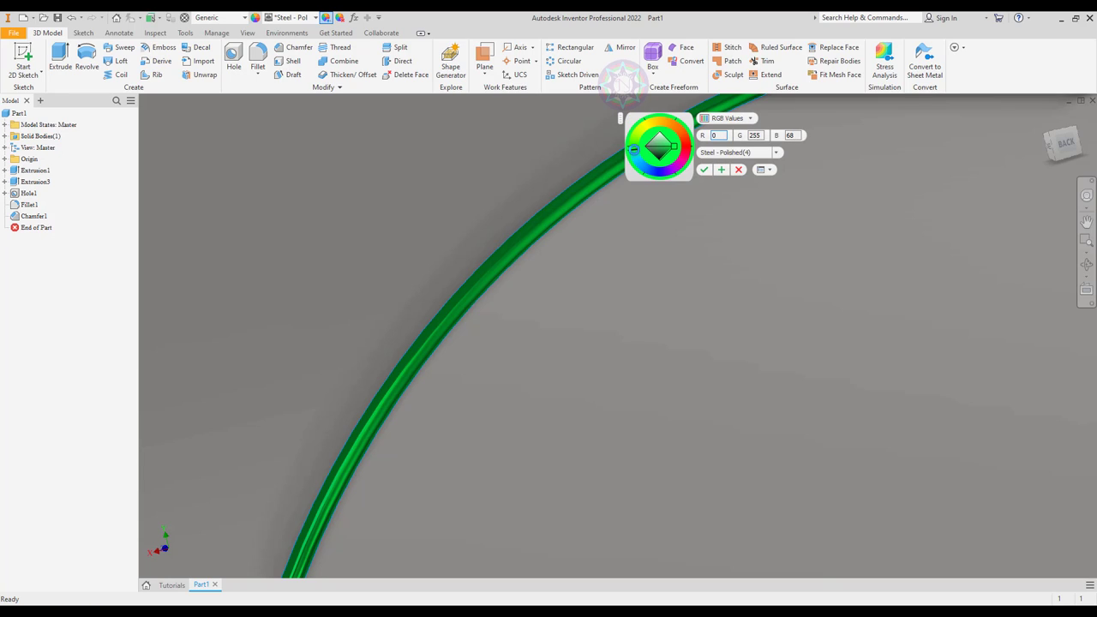
pyautogui.click(721, 170)
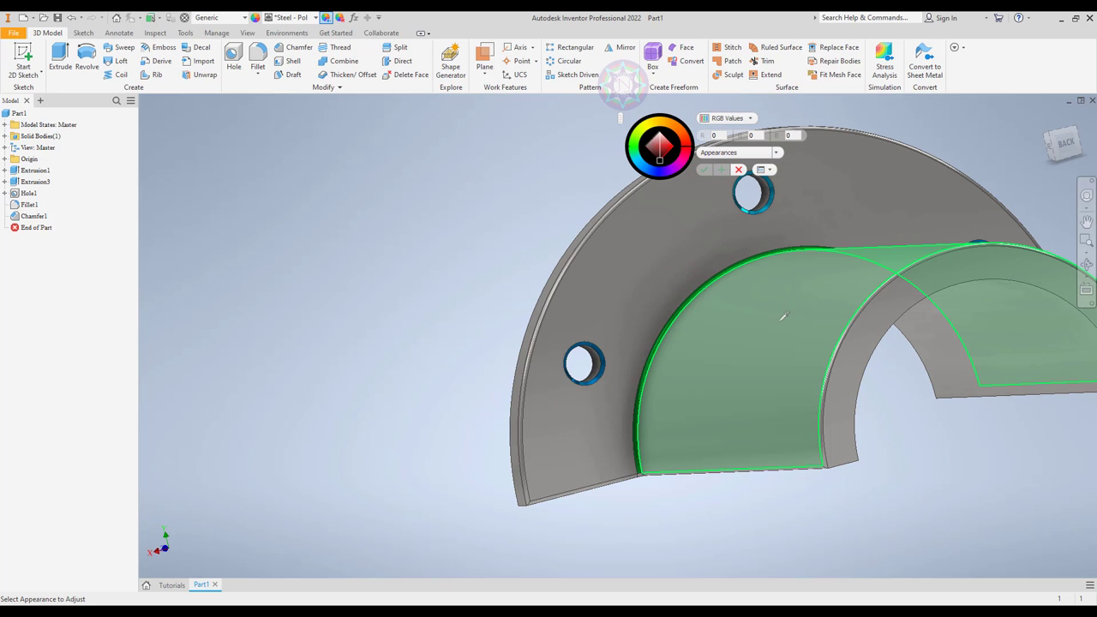
# Tint the flange's outer rim fillet blue (RGB 0, 191, 255).
pyautogui.moveTo(783, 317); pyautogui.dragTo(642, 341, button='middle')
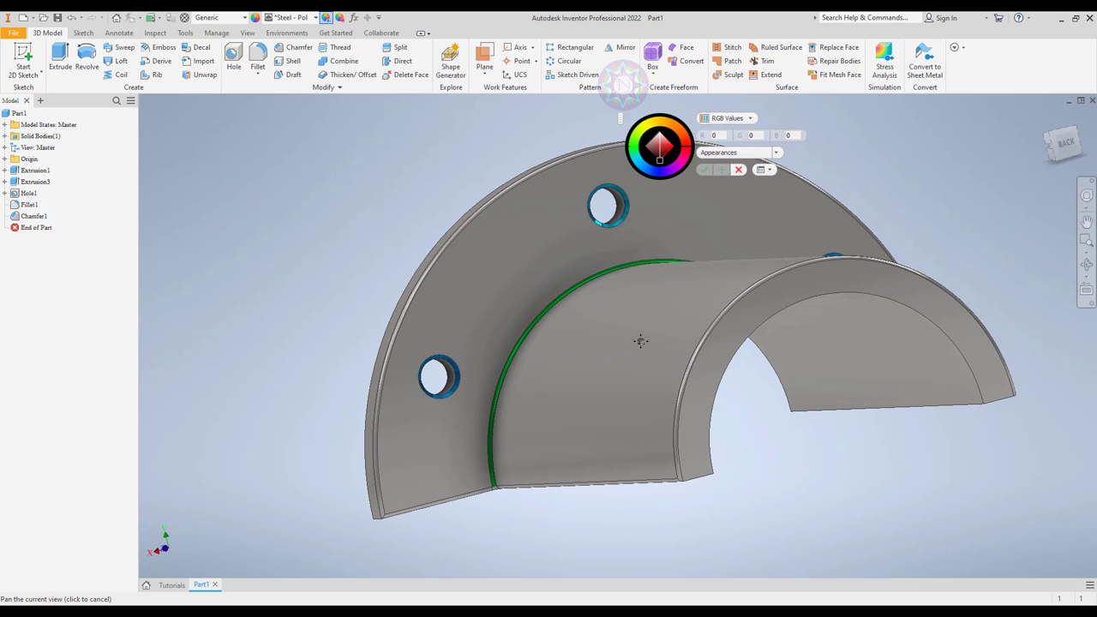
pyautogui.scroll(5, 461, 249)
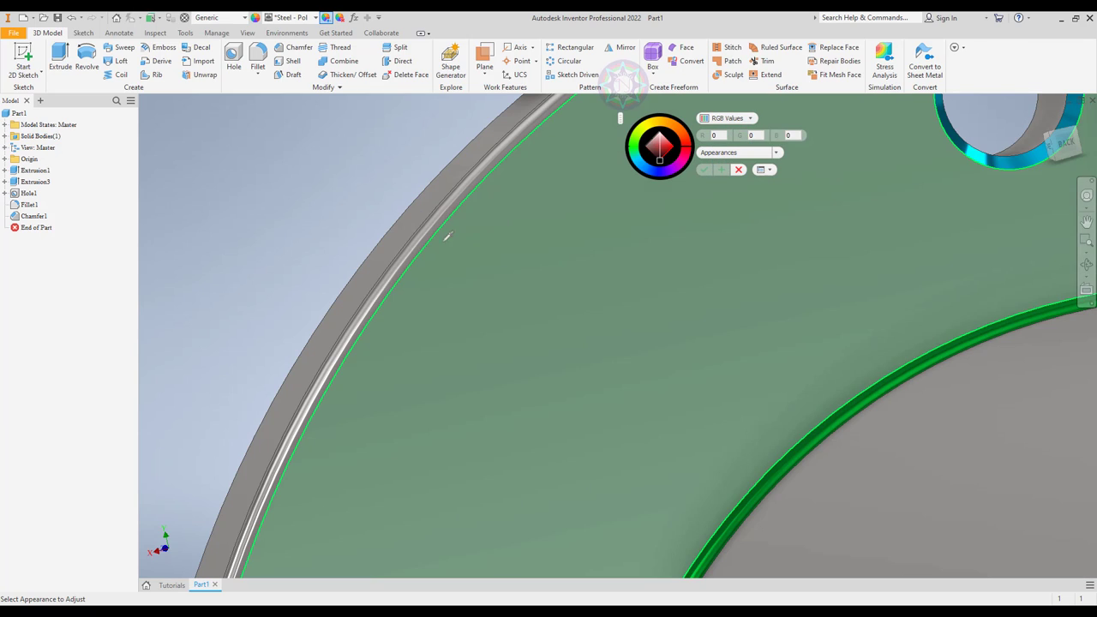
pyautogui.click(435, 221)
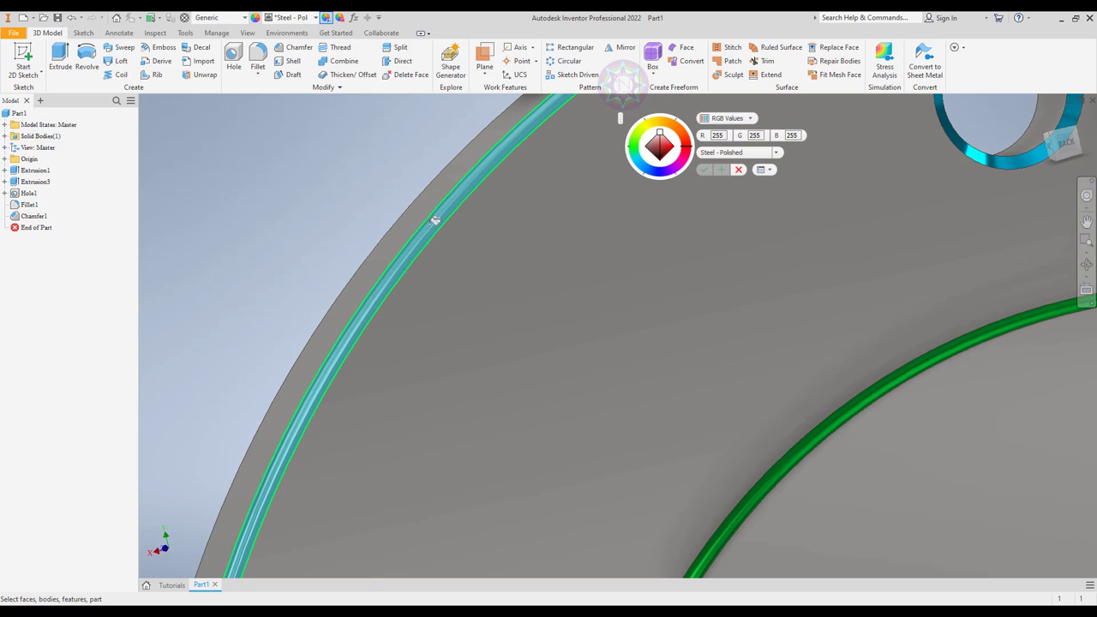
pyautogui.click(639, 161)
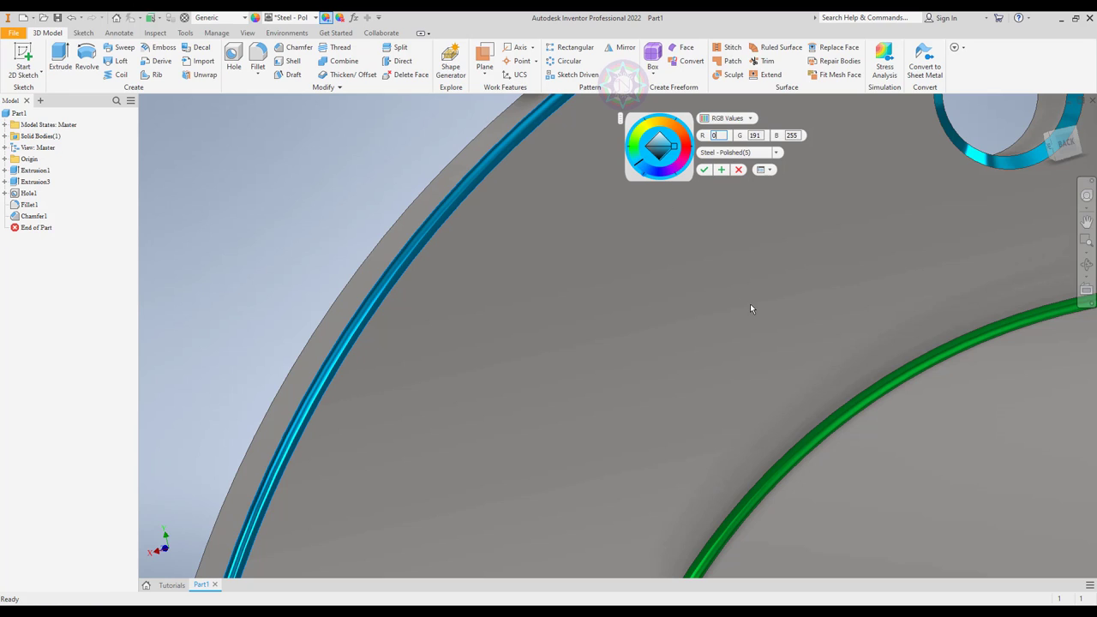
pyautogui.scroll(2, 750, 304)
pyautogui.scroll(2, 750, 303)
pyautogui.scroll(2, 810, 342)
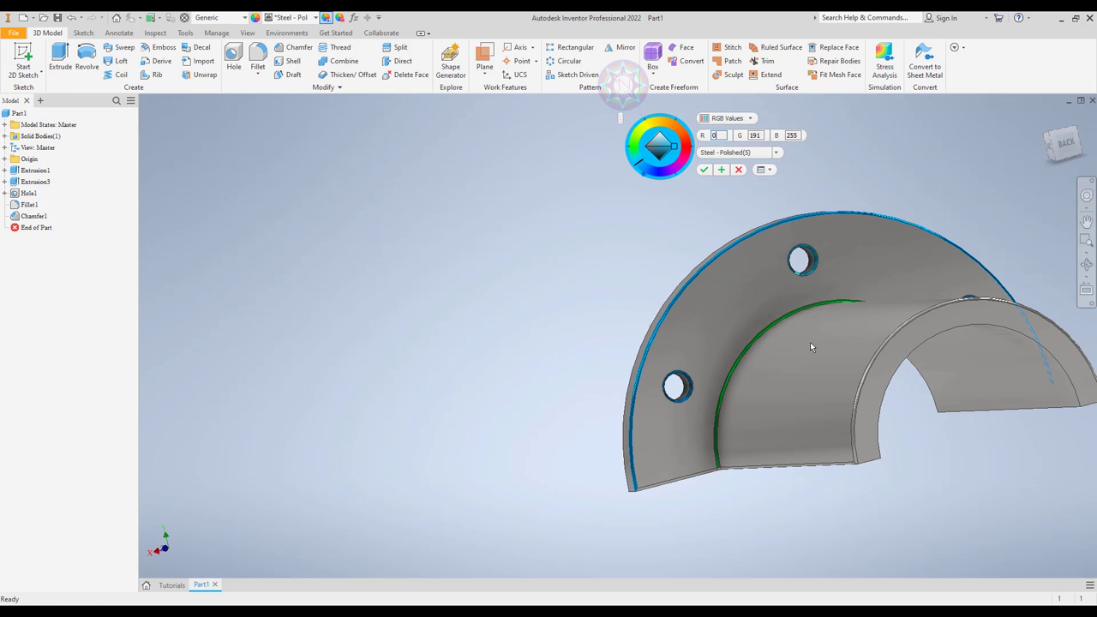
pyautogui.moveTo(821, 348); pyautogui.dragTo(578, 354, button='middle')
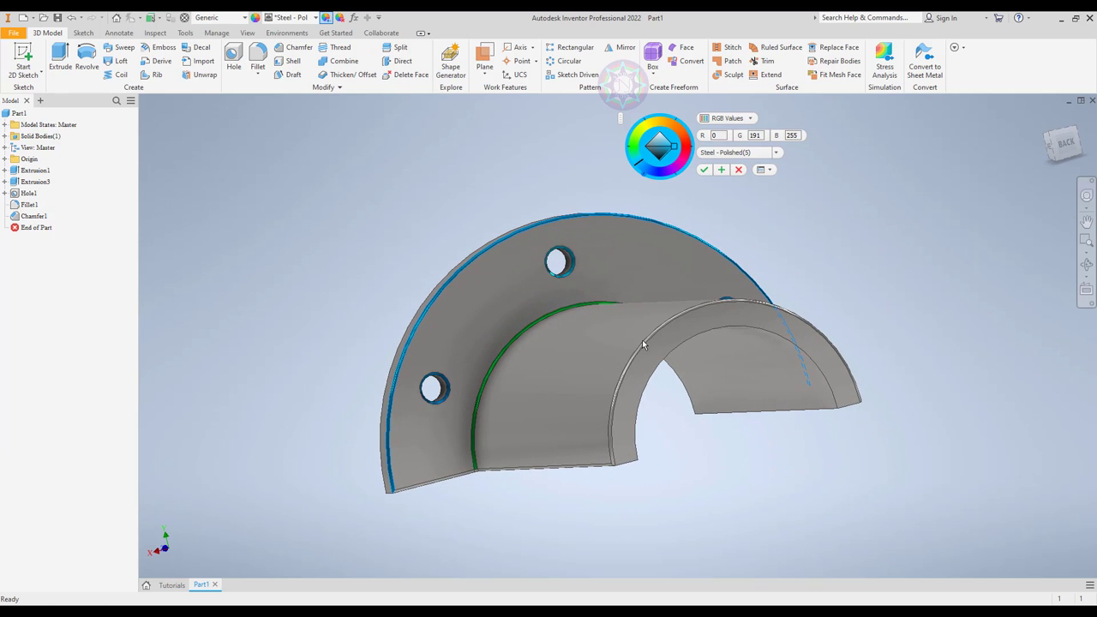
pyautogui.scroll(-2, 643, 340)
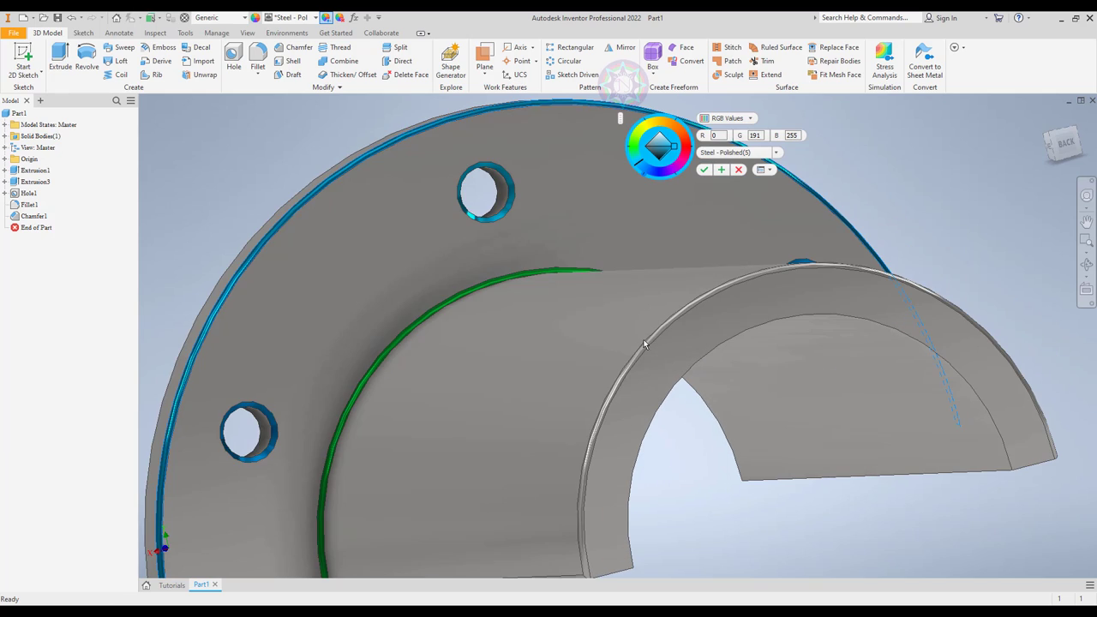
pyautogui.click(721, 169)
# Tint the half-pipe's far-end rounded fillet edge green.
pyautogui.scroll(-3, 679, 274)
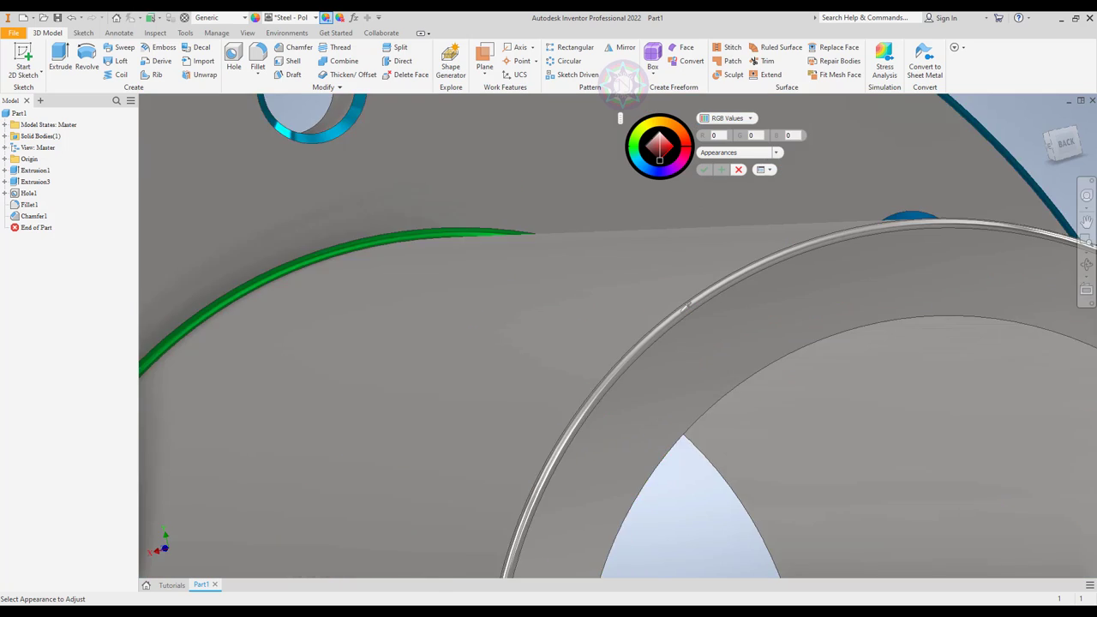
pyautogui.scroll(-2, 686, 306)
pyautogui.click(689, 309)
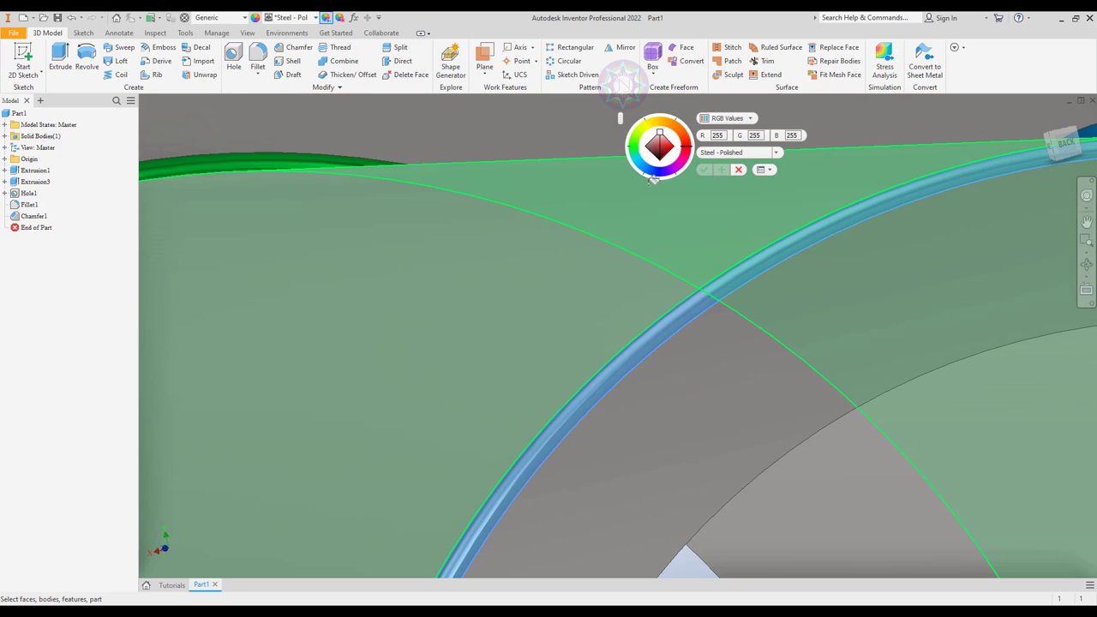
pyautogui.click(635, 152)
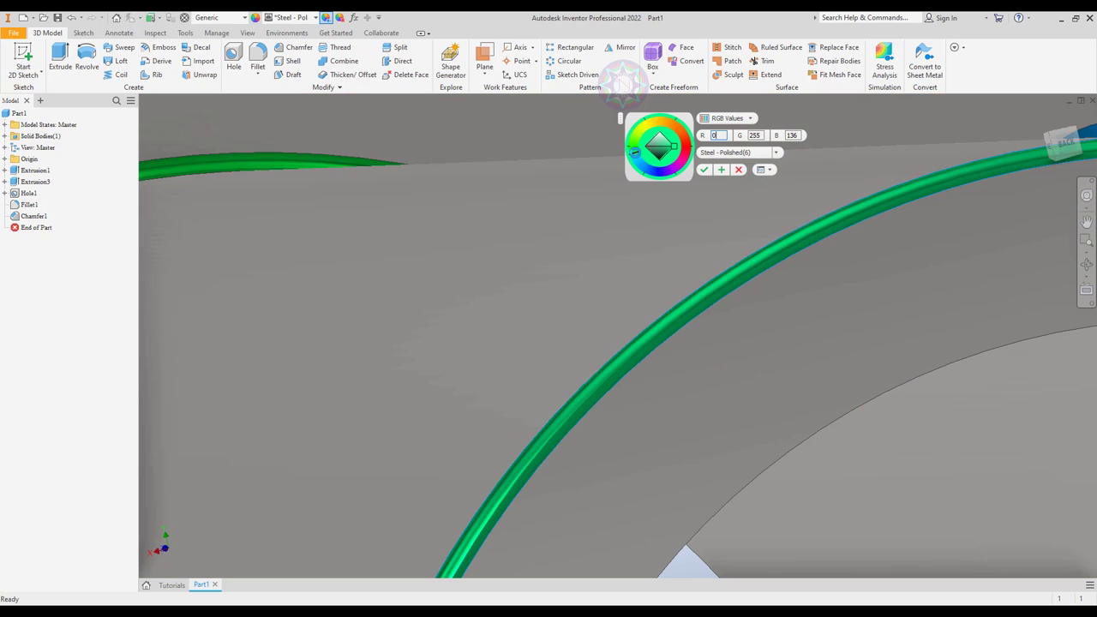
pyautogui.click(722, 170)
# Tint the long straight bottom fillet green (RGB 0, 255, 13).
pyautogui.scroll(5, 699, 244)
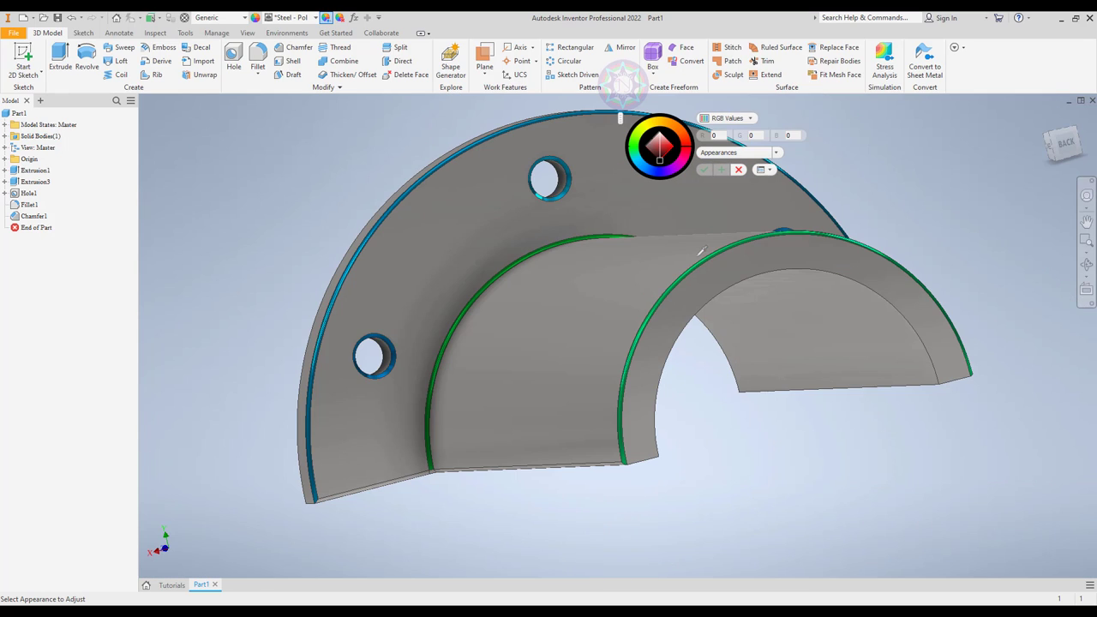
pyautogui.scroll(-3, 625, 429)
pyautogui.scroll(-3, 583, 467)
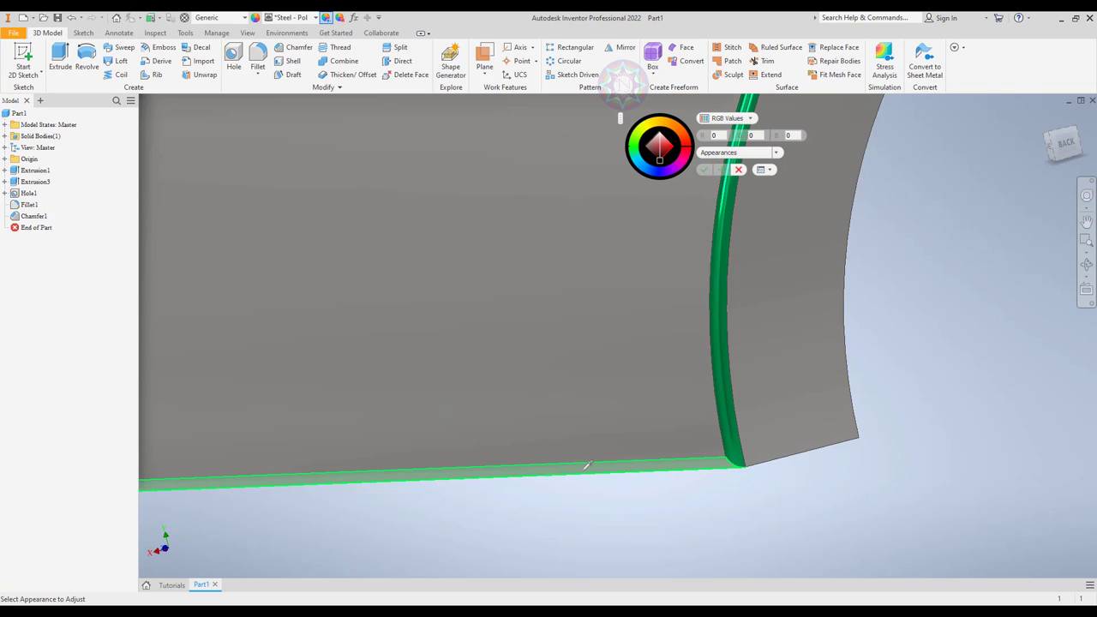
pyautogui.click(588, 464)
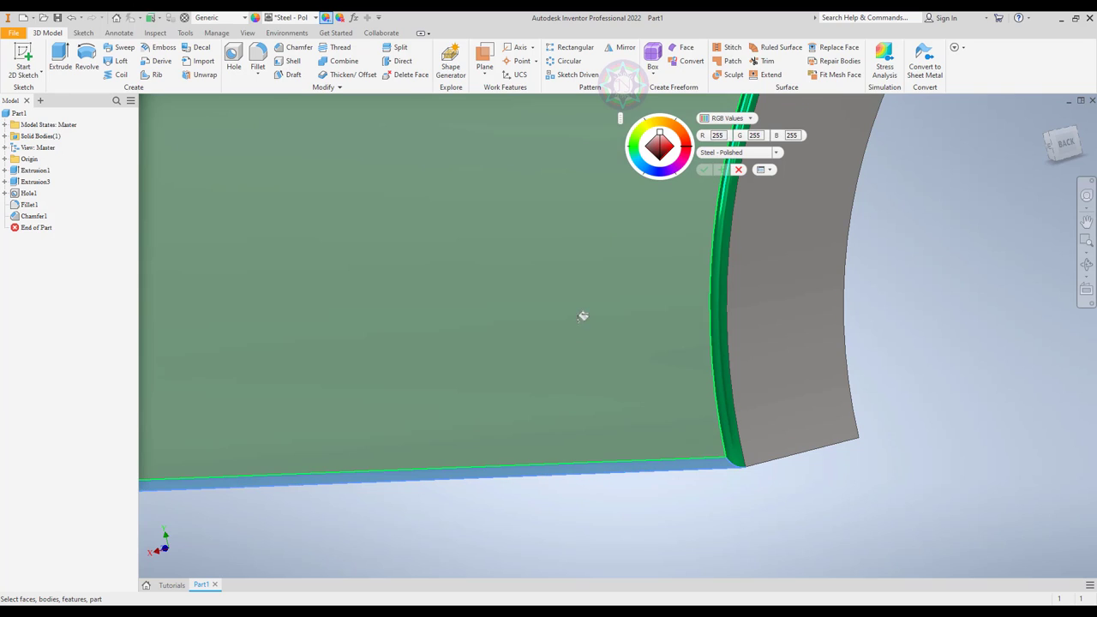
pyautogui.click(639, 163)
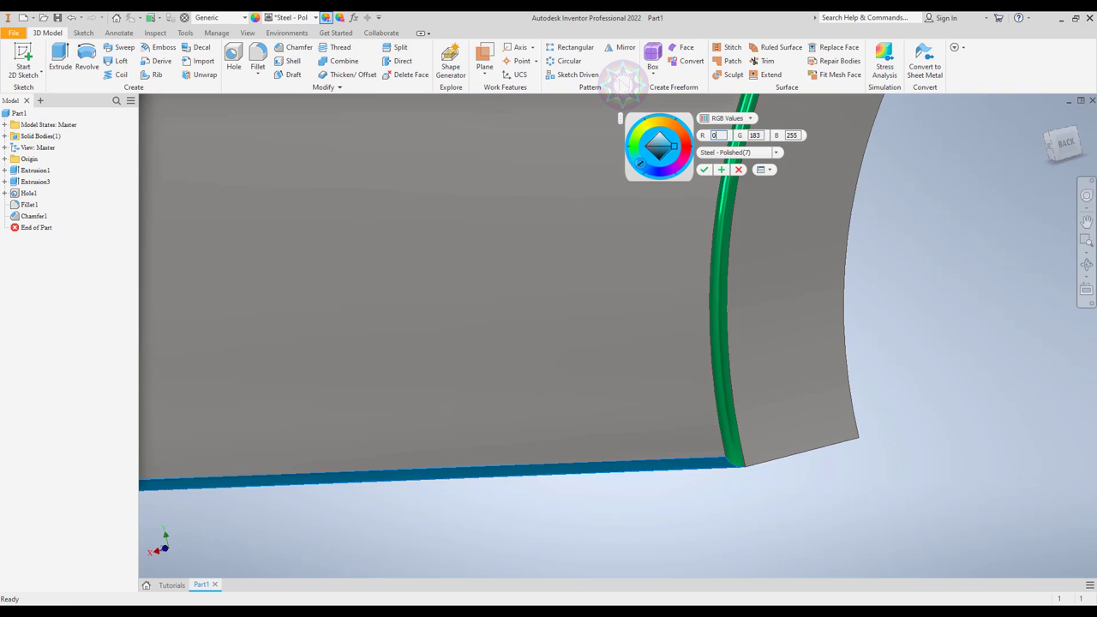
pyautogui.click(635, 152)
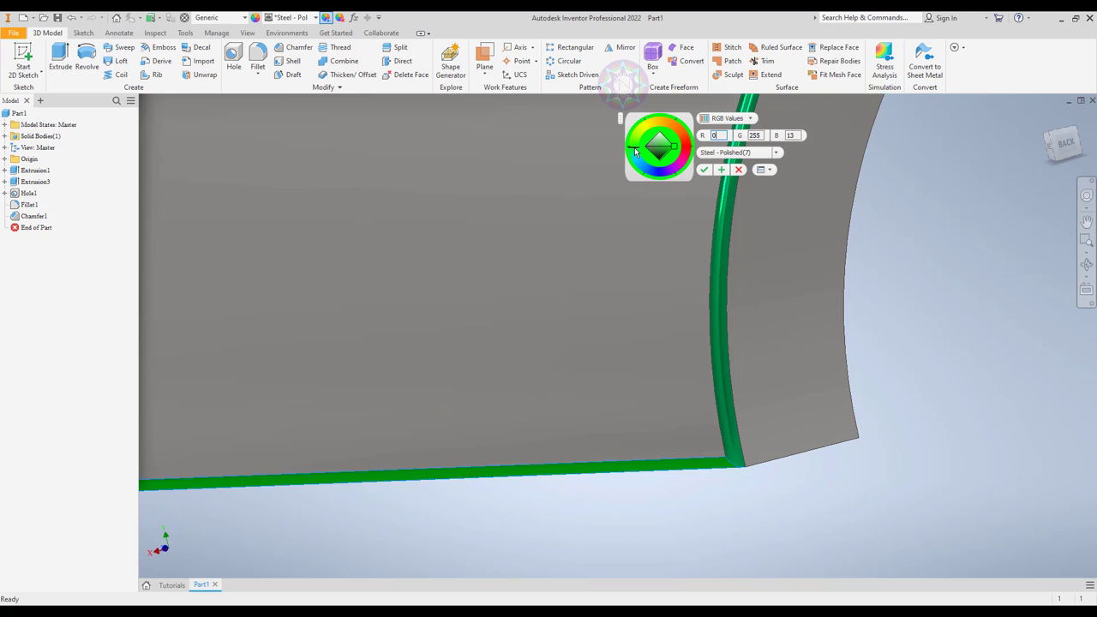
pyautogui.click(722, 170)
pyautogui.scroll(5, 501, 307)
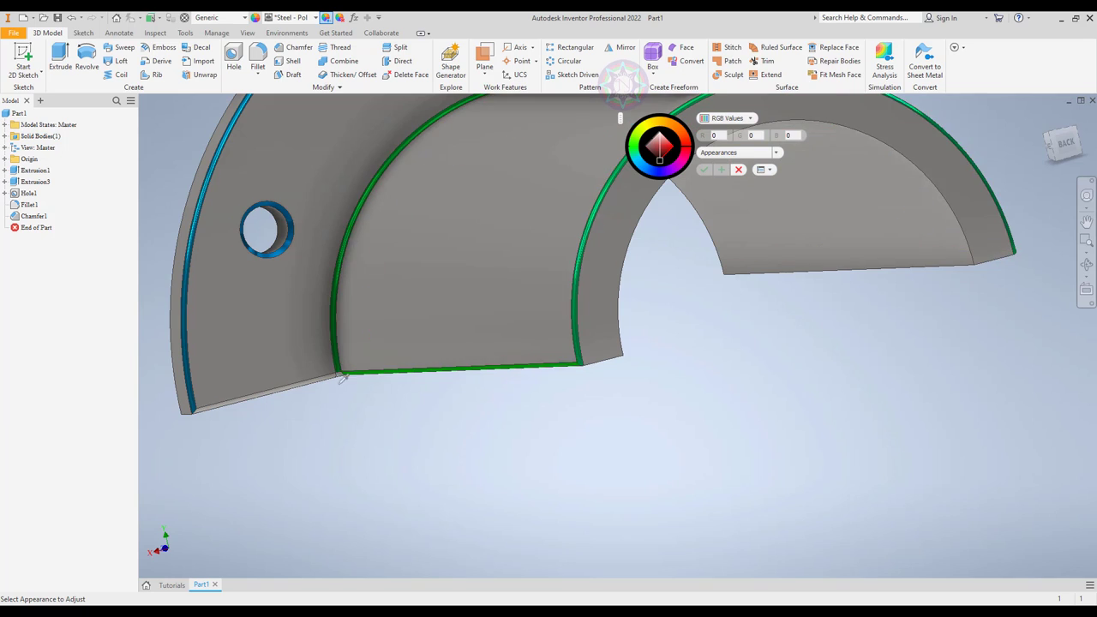
# Tint the fillet strip along the flange's lower edge teal.
pyautogui.scroll(-5, 317, 377)
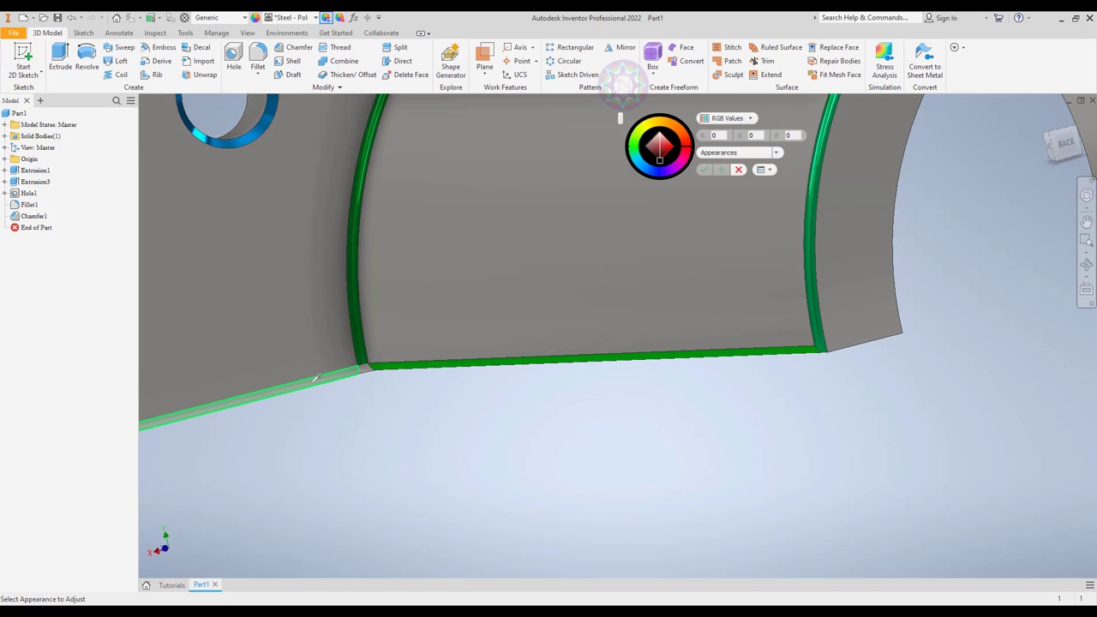
pyautogui.scroll(-2, 355, 369)
pyautogui.scroll(-2, 353, 367)
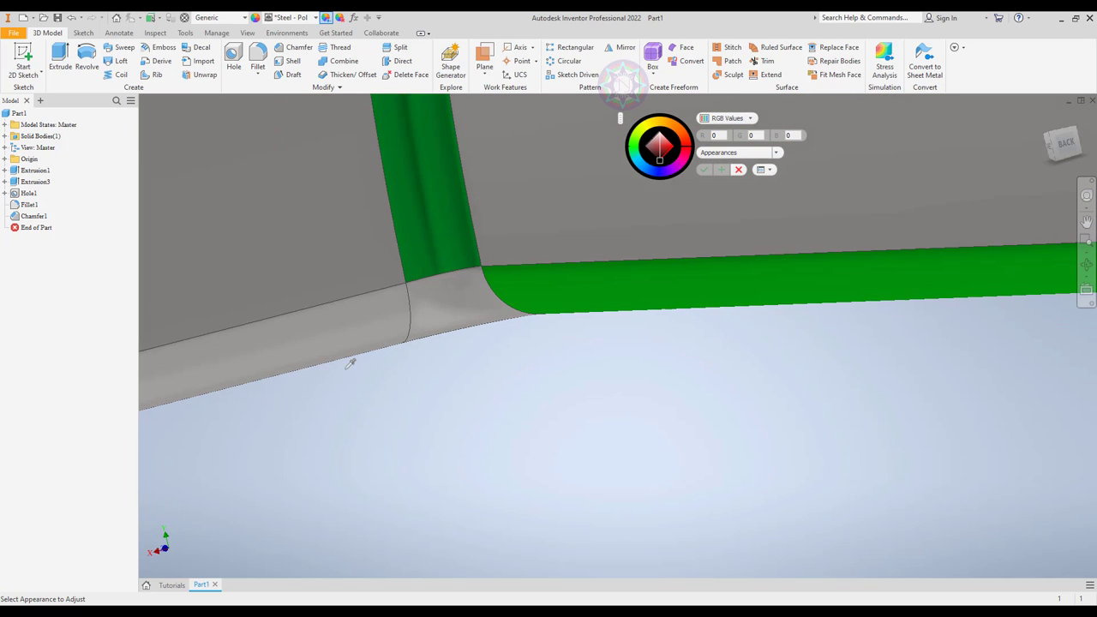
pyautogui.click(391, 328)
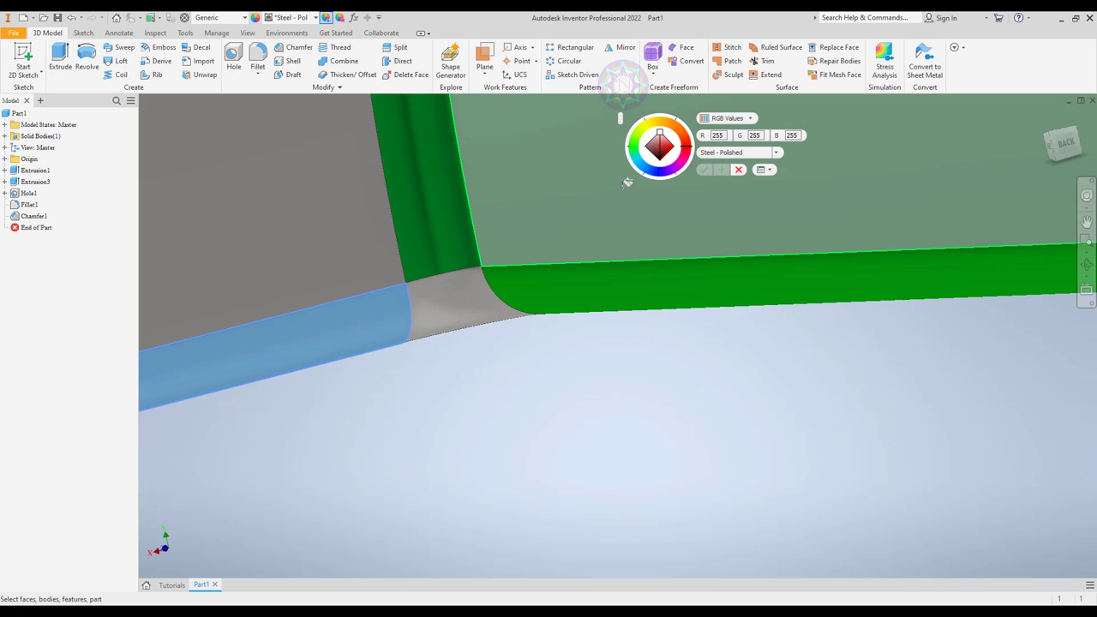
pyautogui.click(635, 154)
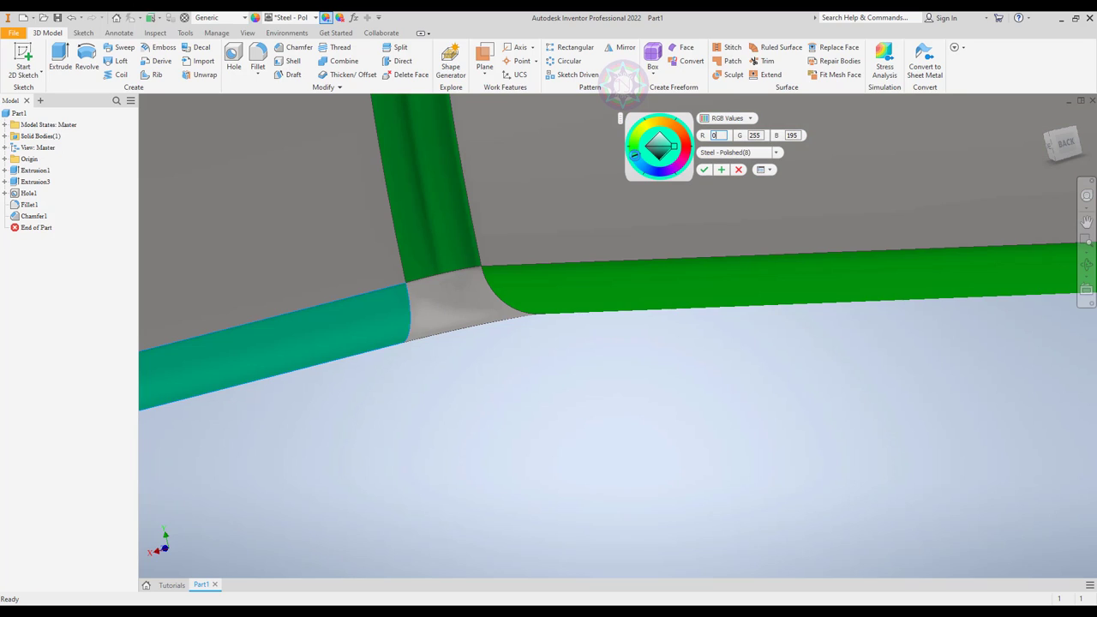
pyautogui.click(720, 169)
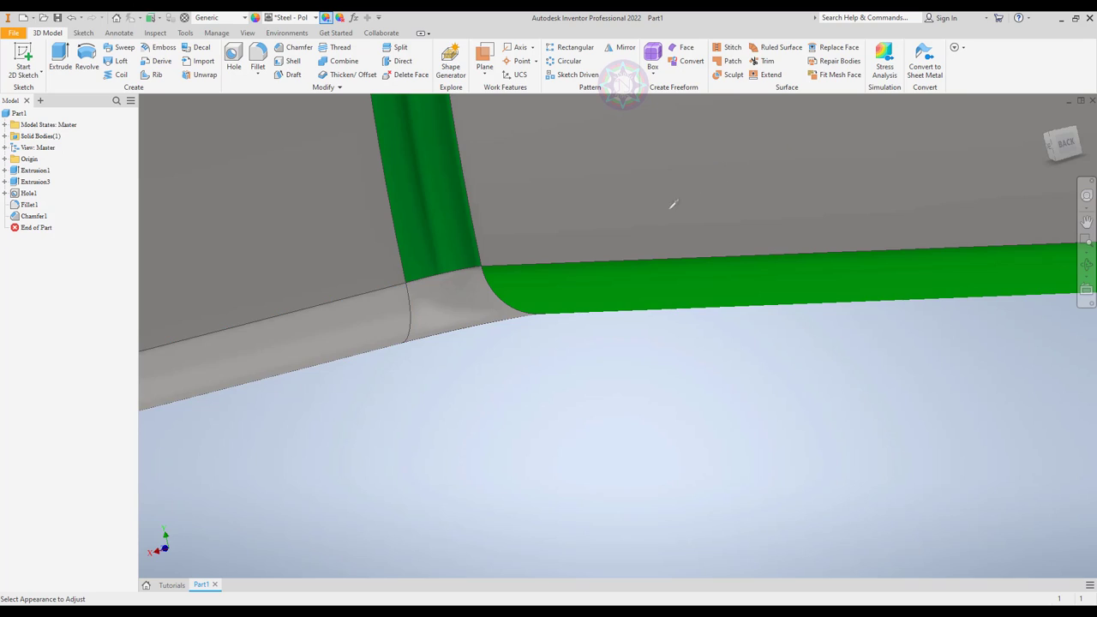
# Tint the small corner blend face blue (RGB 0, 136, 255).
pyautogui.click(467, 300)
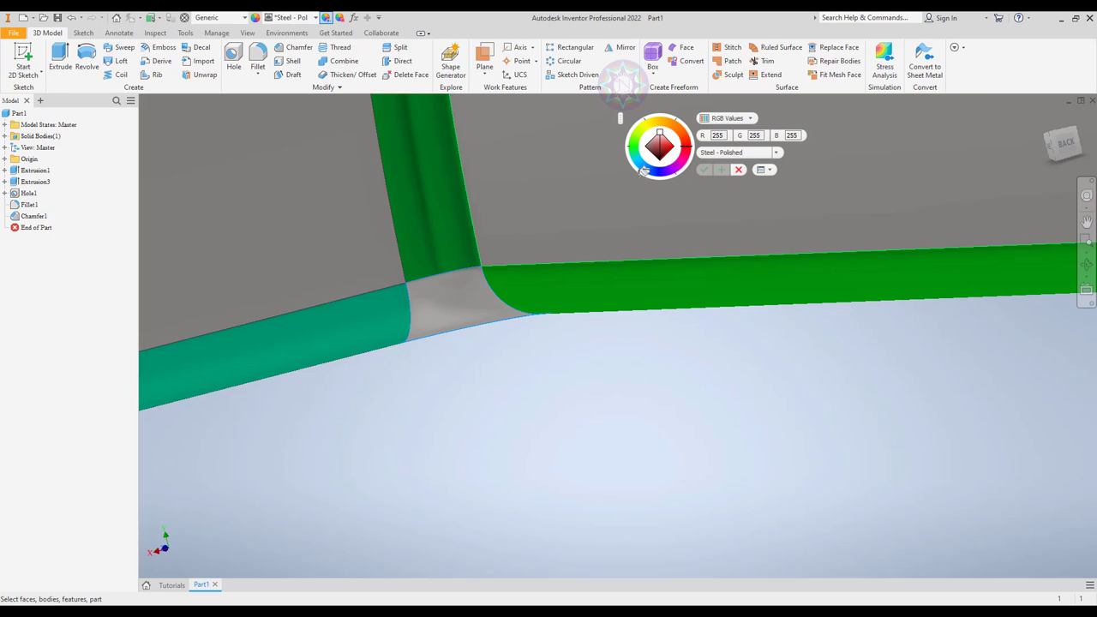
pyautogui.click(646, 128)
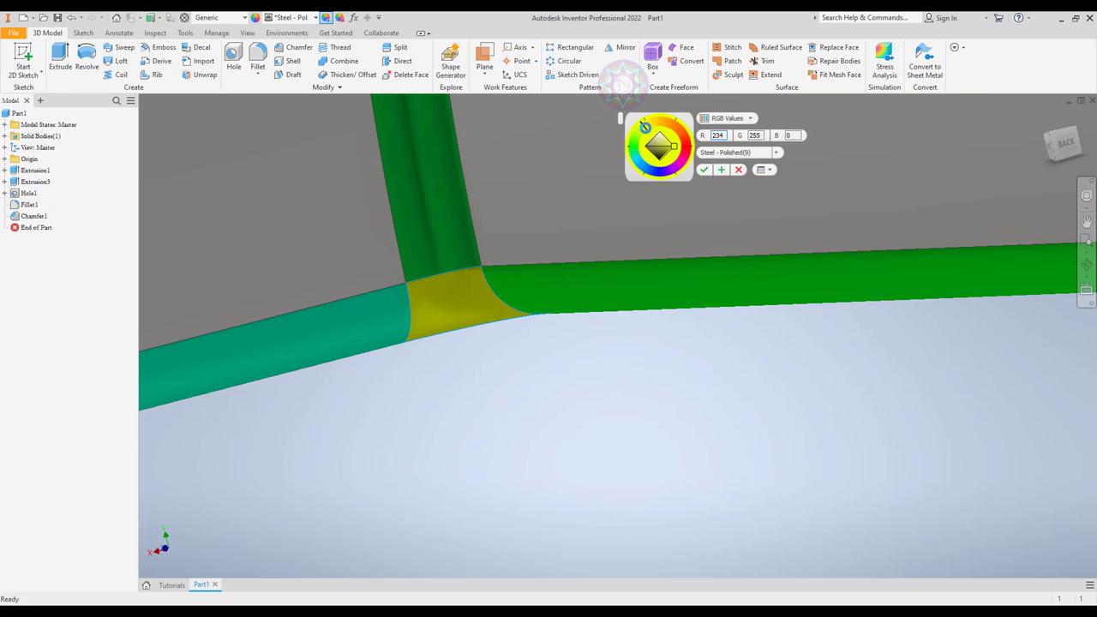
pyautogui.click(650, 171)
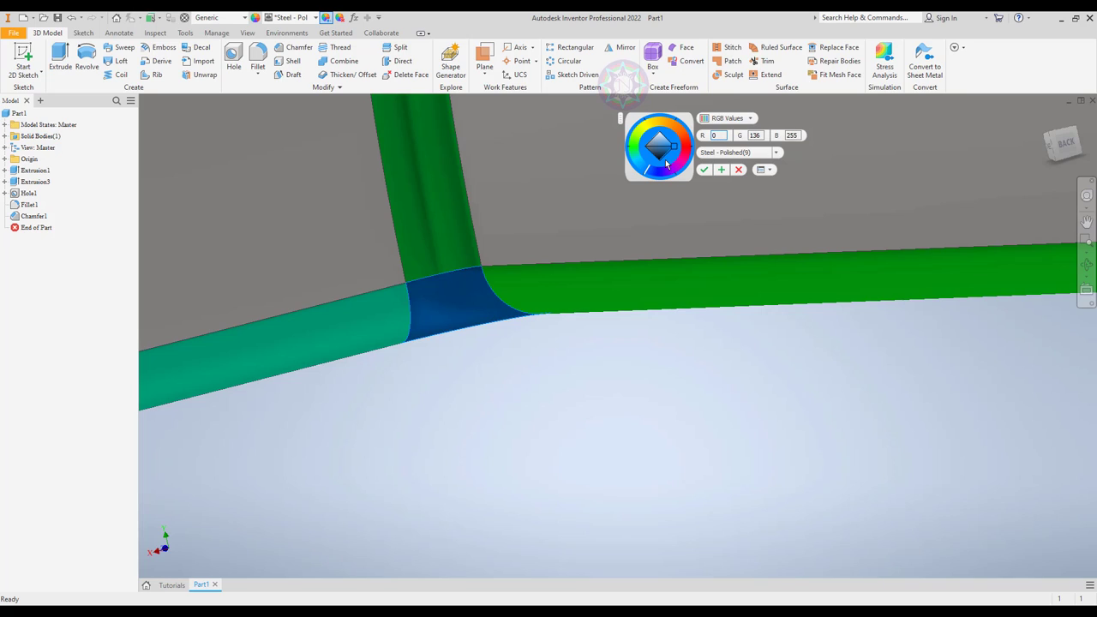
pyautogui.click(721, 169)
pyautogui.scroll(5, 686, 284)
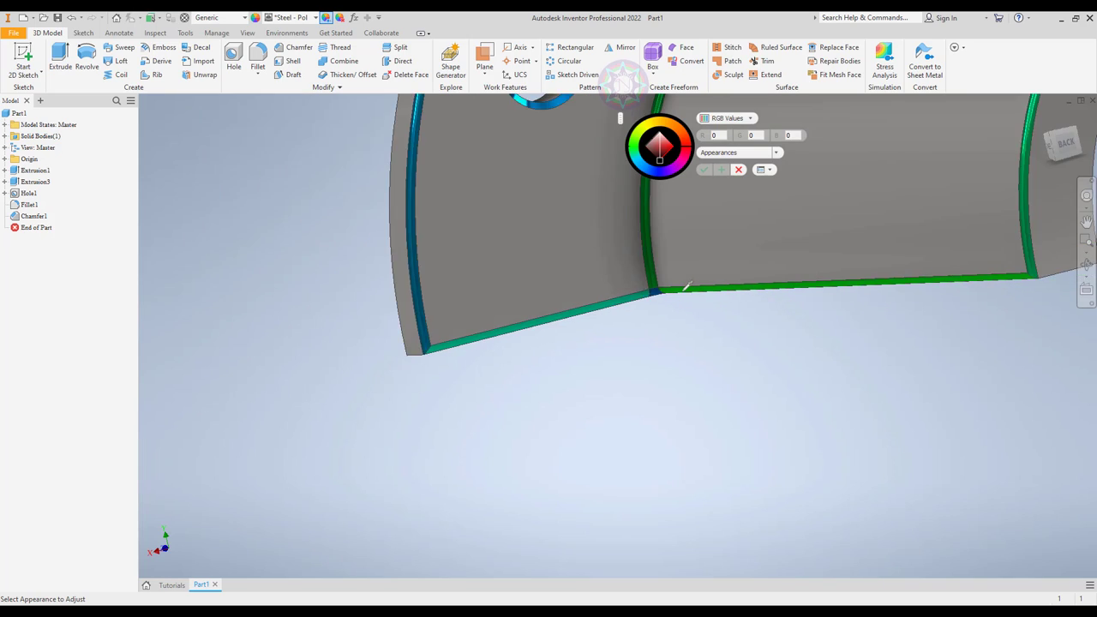
pyautogui.scroll(2, 685, 285)
pyautogui.scroll(2, 684, 289)
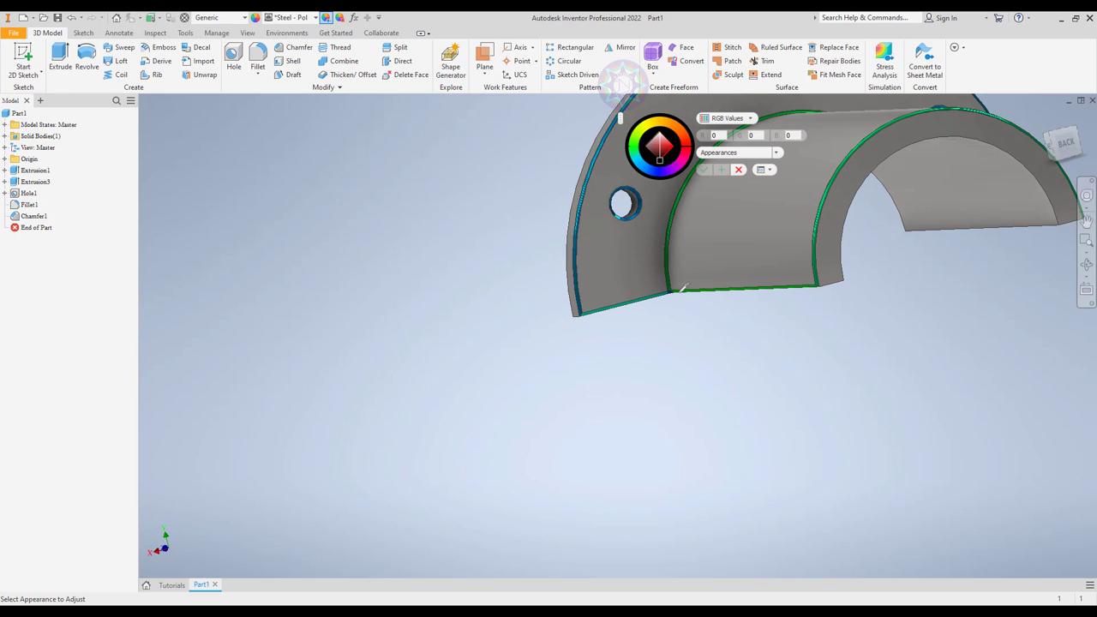
pyautogui.scroll(1, 684, 289)
pyautogui.moveTo(911, 291)
pyautogui.mouseDown(button='middle')
pyautogui.moveTo(657, 375)
pyautogui.moveTo(609, 374)
pyautogui.moveTo(613, 349)
pyautogui.mouseUp(button='middle')
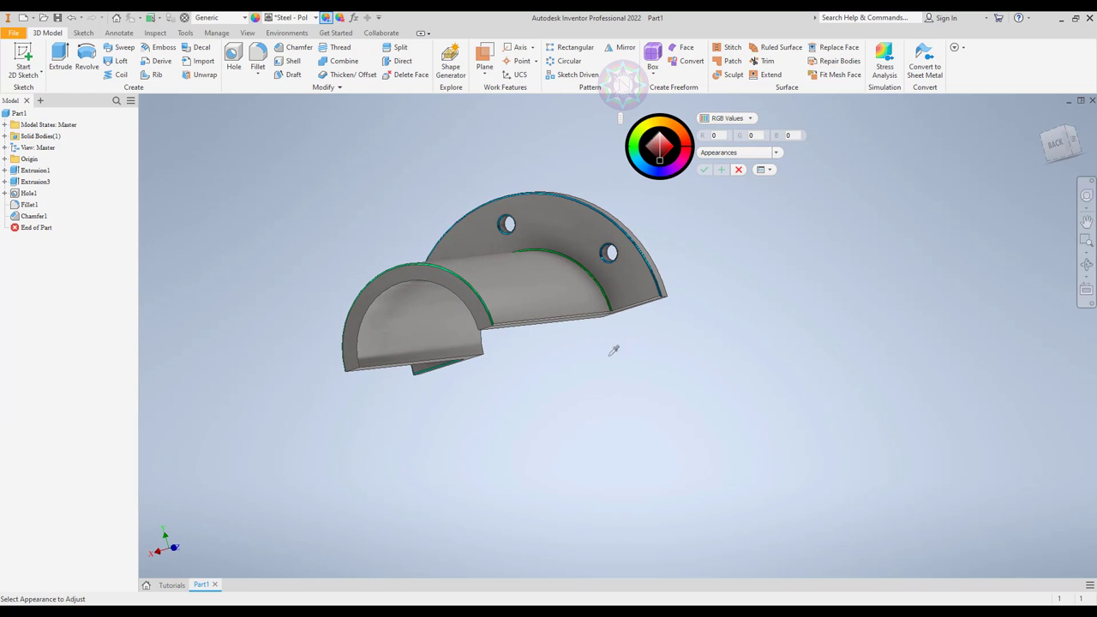
# Tint the straight fillet strip on the flange's far bottom edge blue (RGB 0, 200, 255).
pyautogui.scroll(-1, 600, 317)
pyautogui.scroll(-1, 601, 315)
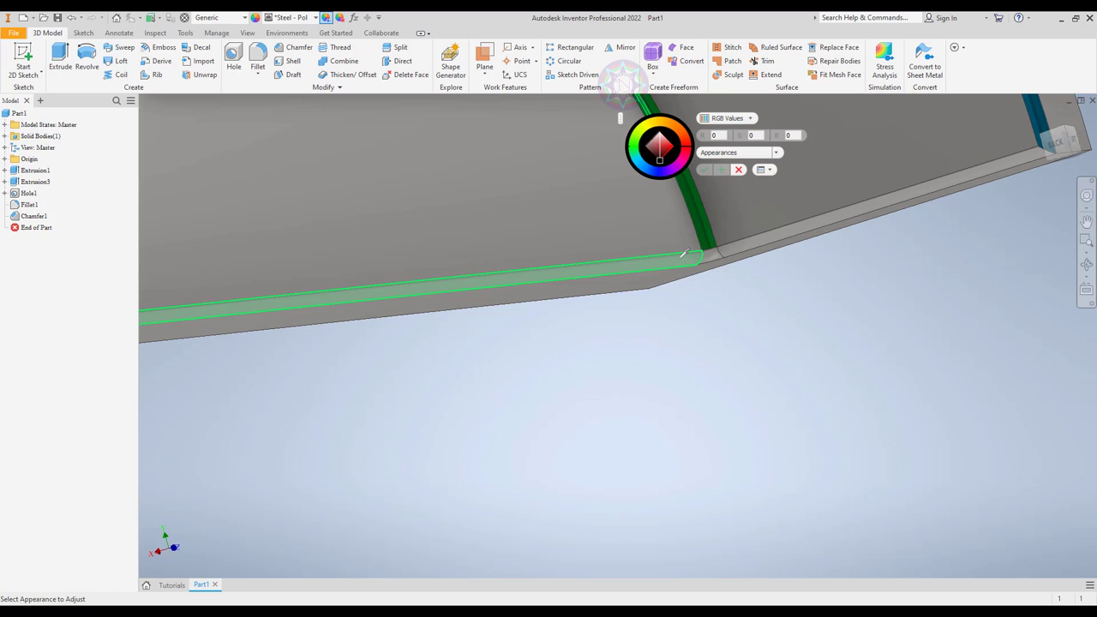
pyautogui.click(685, 253)
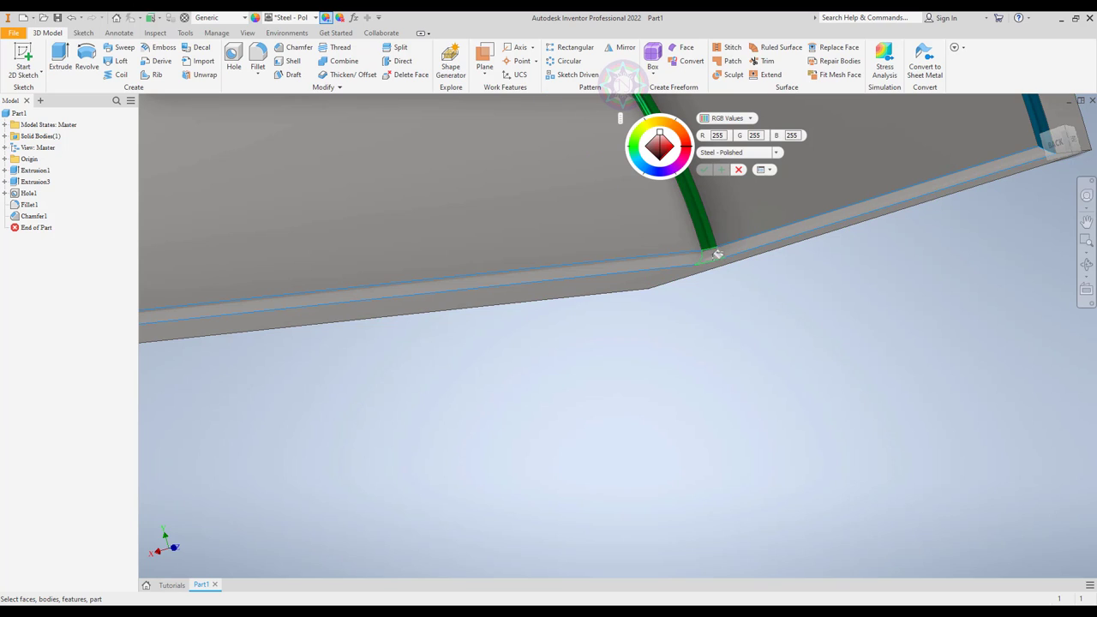
pyautogui.click(640, 163)
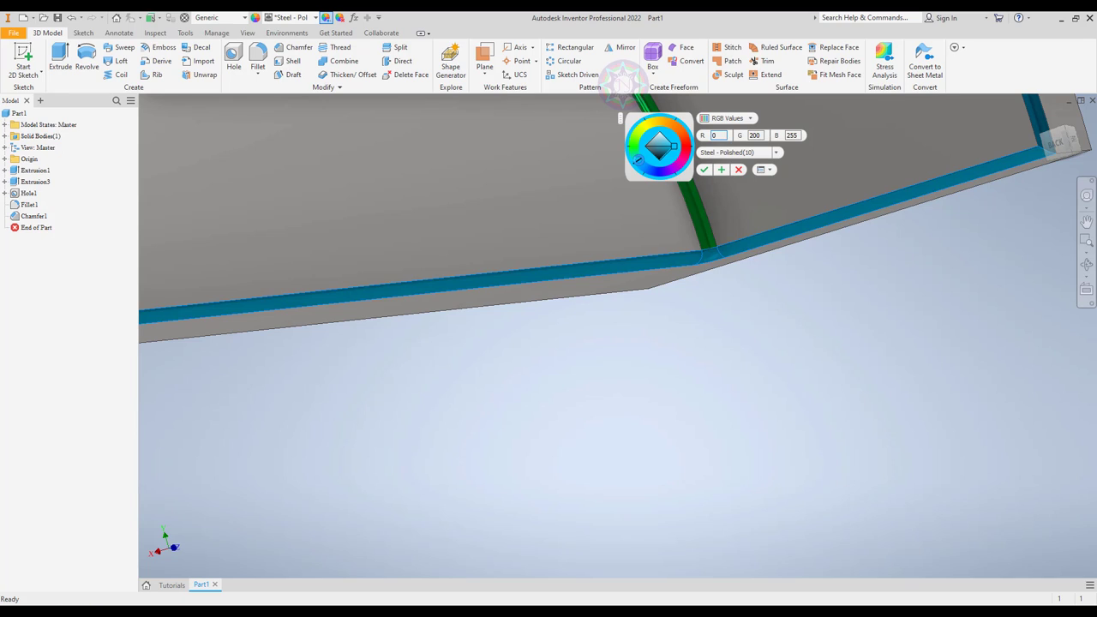
pyautogui.click(723, 168)
pyautogui.scroll(3, 757, 270)
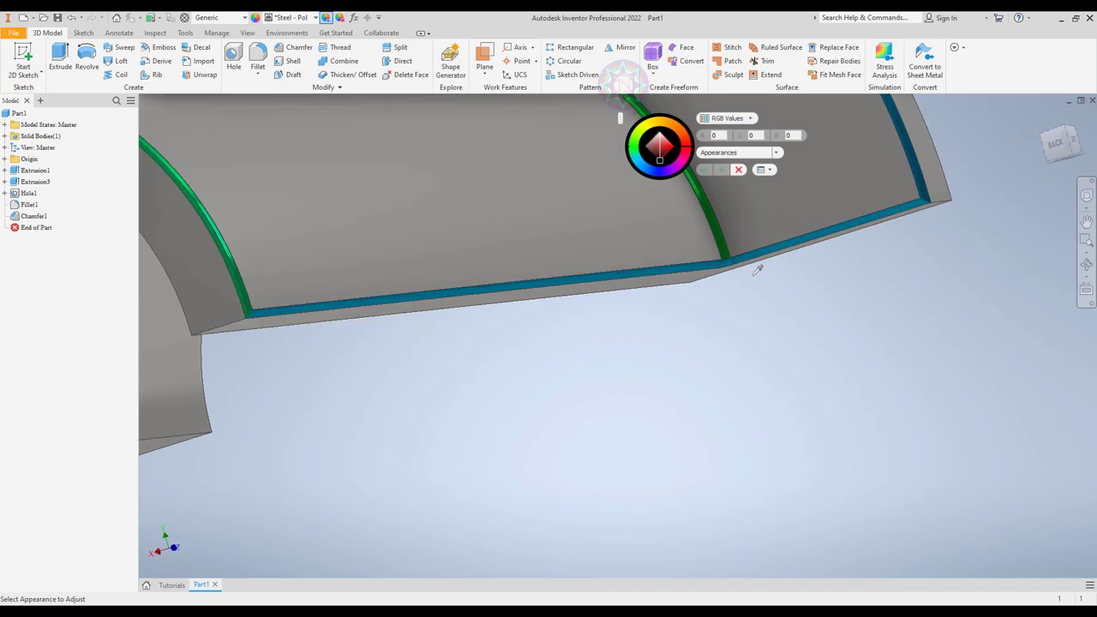
pyautogui.scroll(2, 757, 270)
pyautogui.scroll(2, 757, 270)
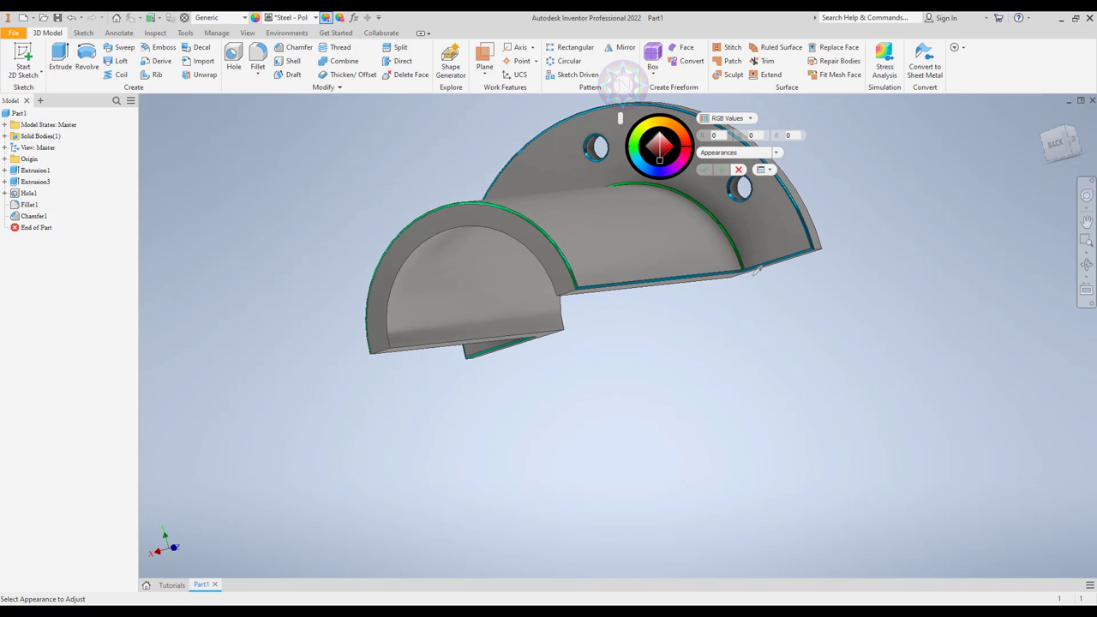
# Close the Adjust Appearance toolbar and orbit around the part to inspect its blue and green fillets.
pyautogui.click(739, 170)
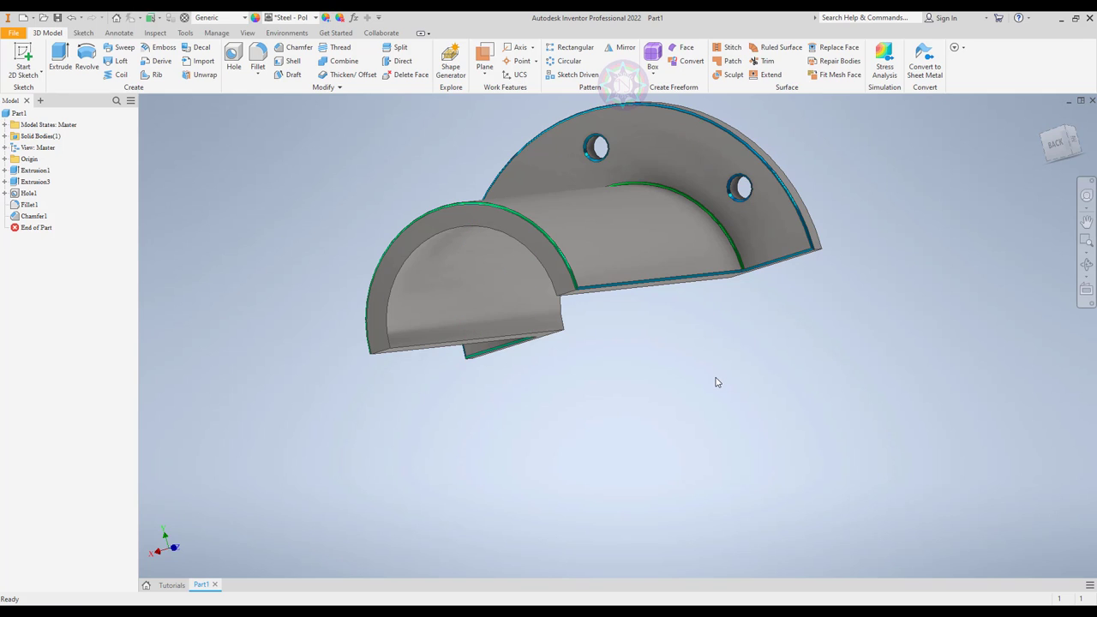
pyautogui.keyDown('shift'); pyautogui.moveTo(718, 383); pyautogui.dragTo(846, 390, button='middle'); pyautogui.keyUp('shift')
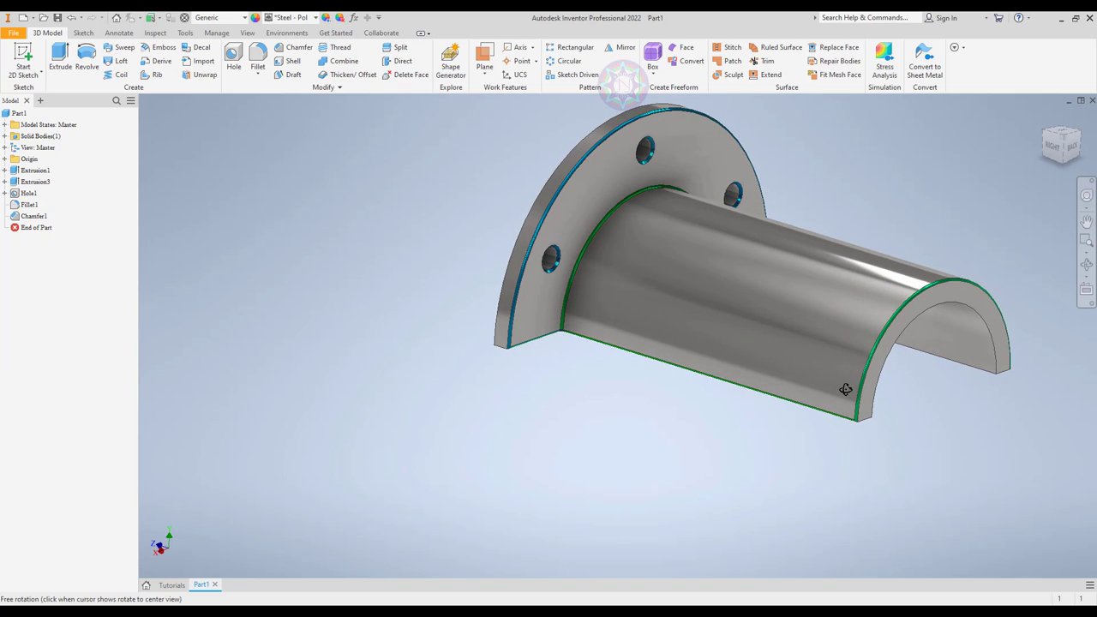
pyautogui.moveTo(730, 444); pyautogui.dragTo(607, 483, button='middle')
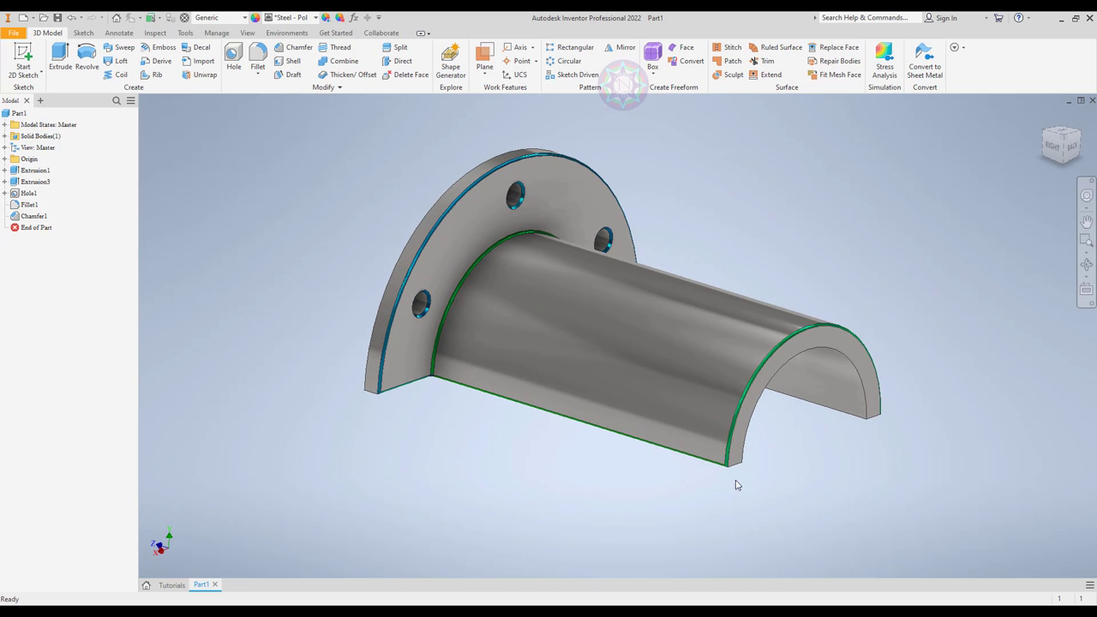
pyautogui.moveTo(820, 471)
pyautogui.keyDown('shift'); pyautogui.mouseDown(button='middle')
pyautogui.moveTo(712, 459)
pyautogui.moveTo(814, 456)
pyautogui.moveTo(698, 448)
pyautogui.moveTo(630, 468)
pyautogui.moveTo(726, 466)
pyautogui.moveTo(812, 433)
pyautogui.mouseUp(button='middle'); pyautogui.keyUp('shift')
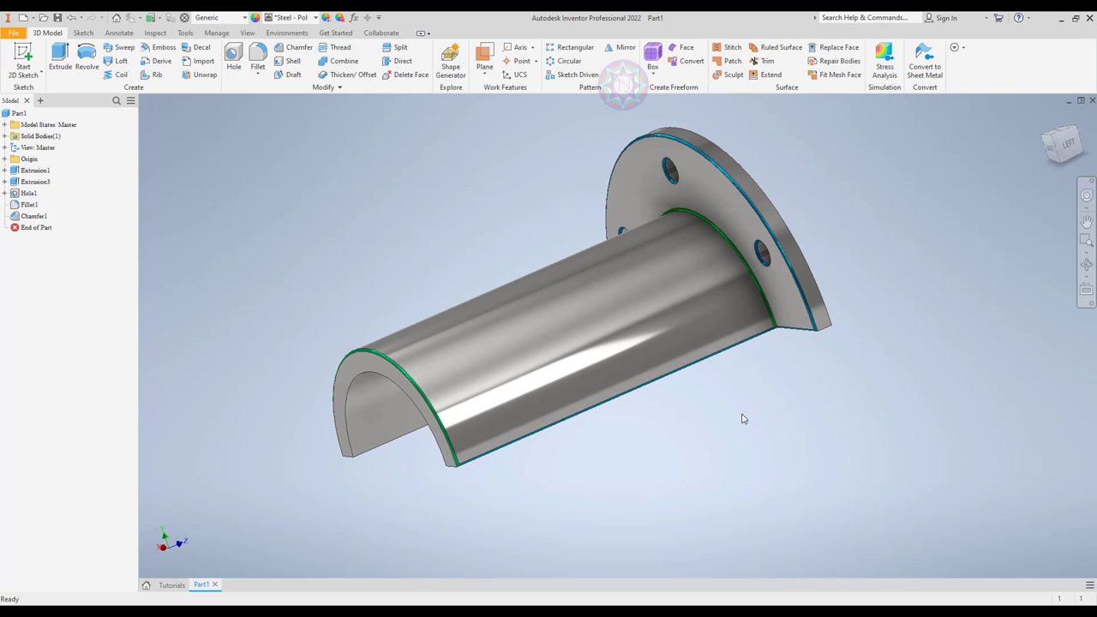
pyautogui.moveTo(732, 426)
pyautogui.keyDown('shift'); pyautogui.mouseDown(button='middle')
pyautogui.moveTo(798, 417)
pyautogui.moveTo(785, 418)
pyautogui.mouseUp(button='middle'); pyautogui.keyUp('shift')
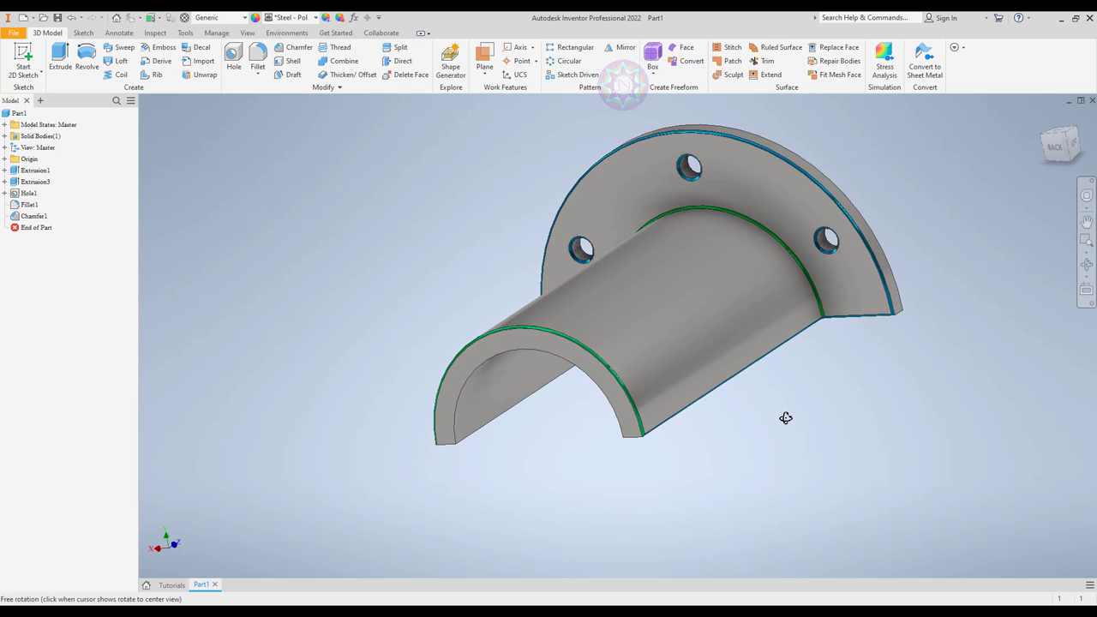